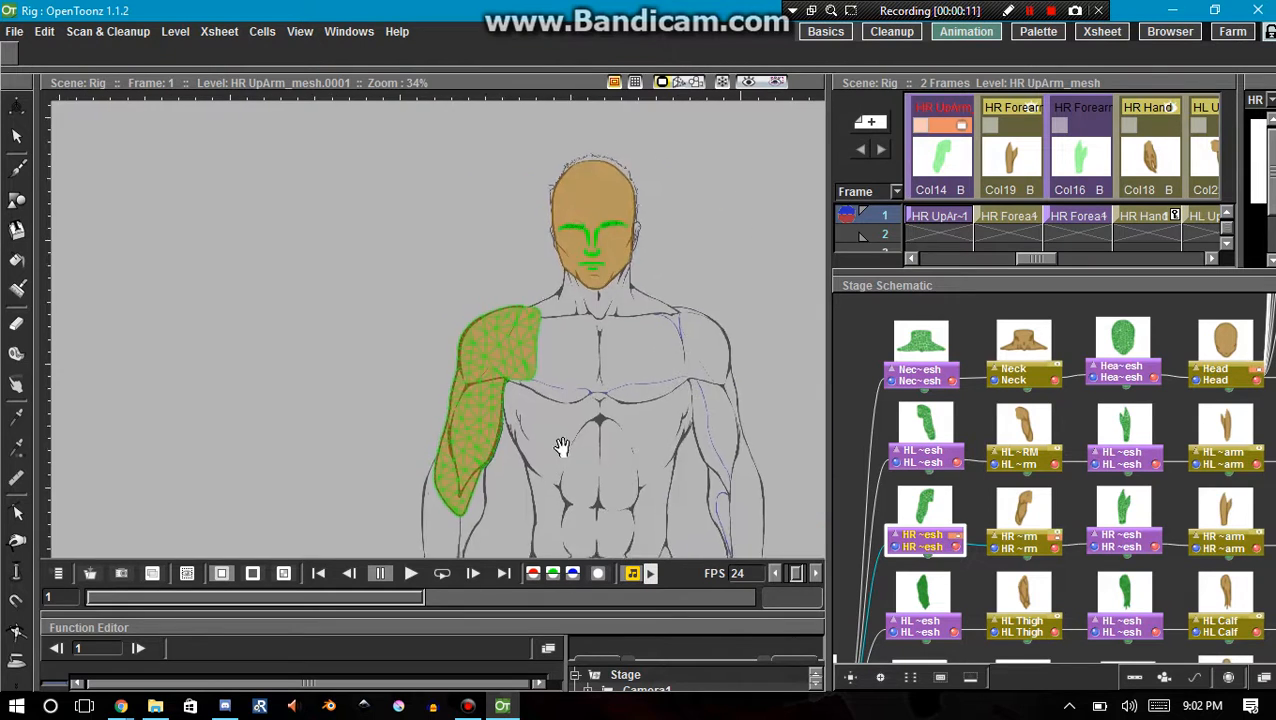
- Try deforming the elbow end of the HR UpArm mesh by moving its lower skeleton vertices in Animate mode
drag(471, 424, 507, 315)
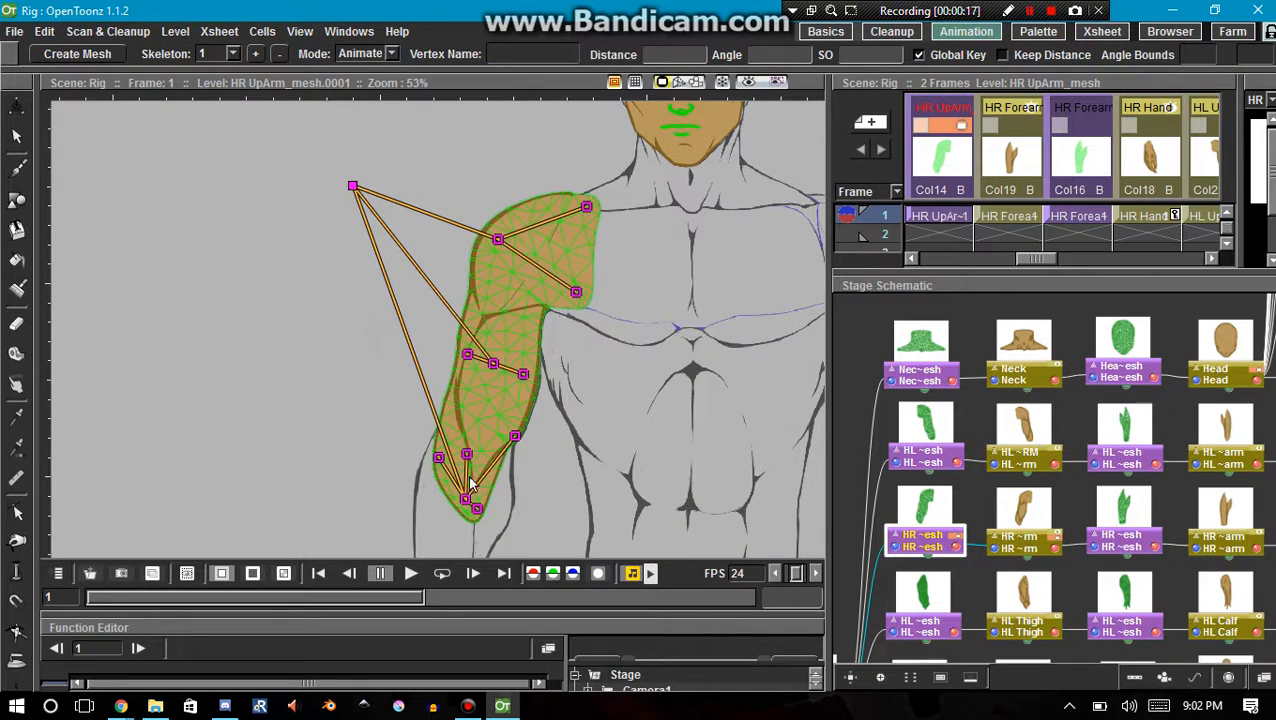
scroll(538, 241, up, 3)
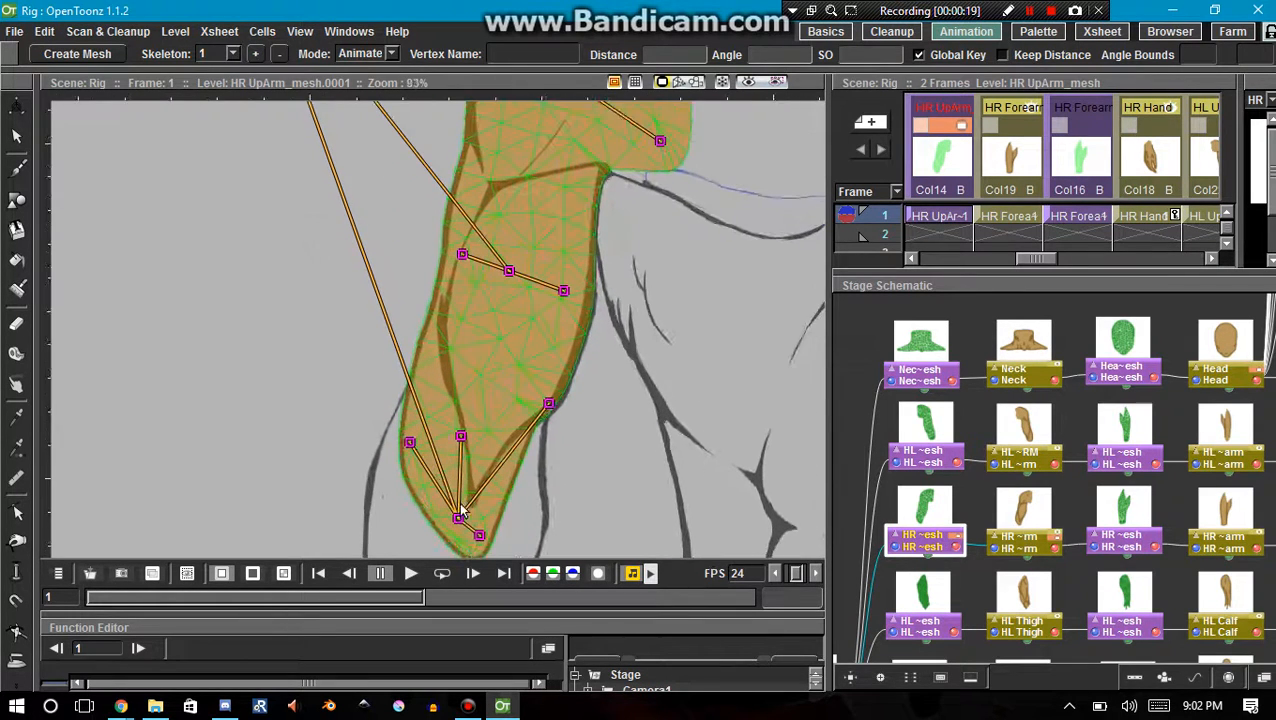
drag(477, 537, 399, 438)
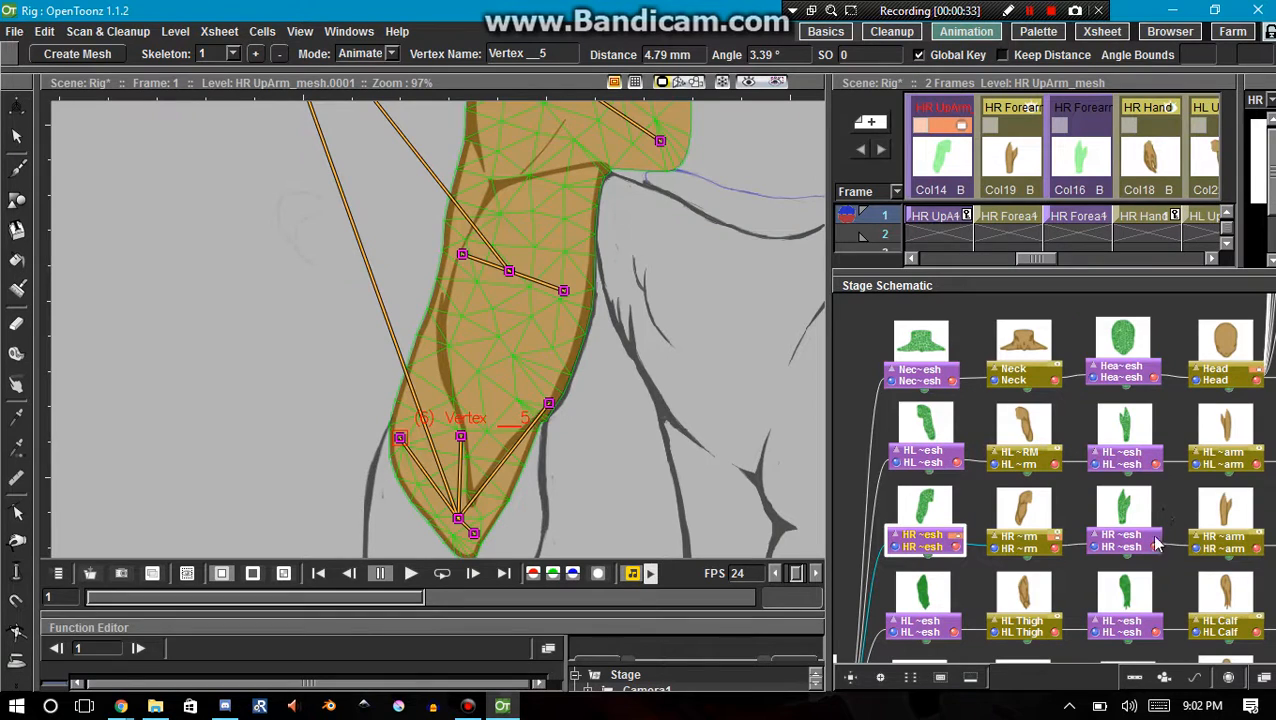
- Show the HR Forearm drawing and reselect the HR UpArm mesh
click(1254, 552)
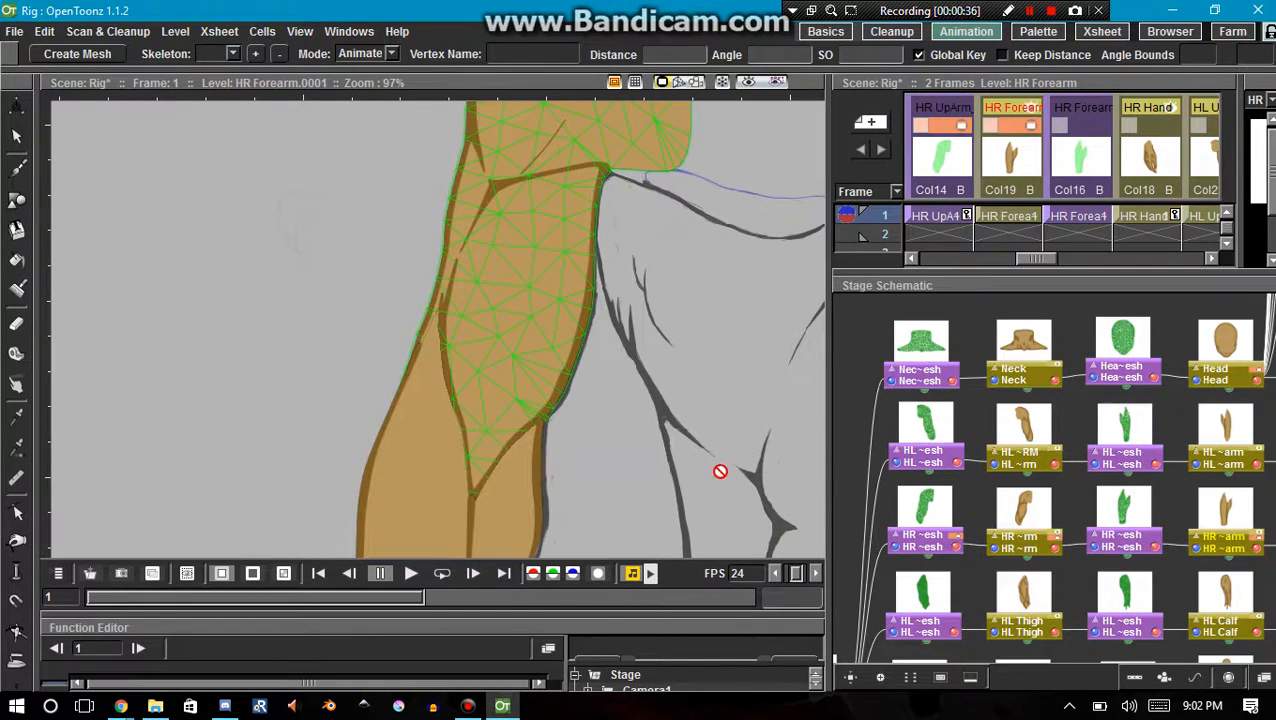
click(1033, 525)
click(925, 537)
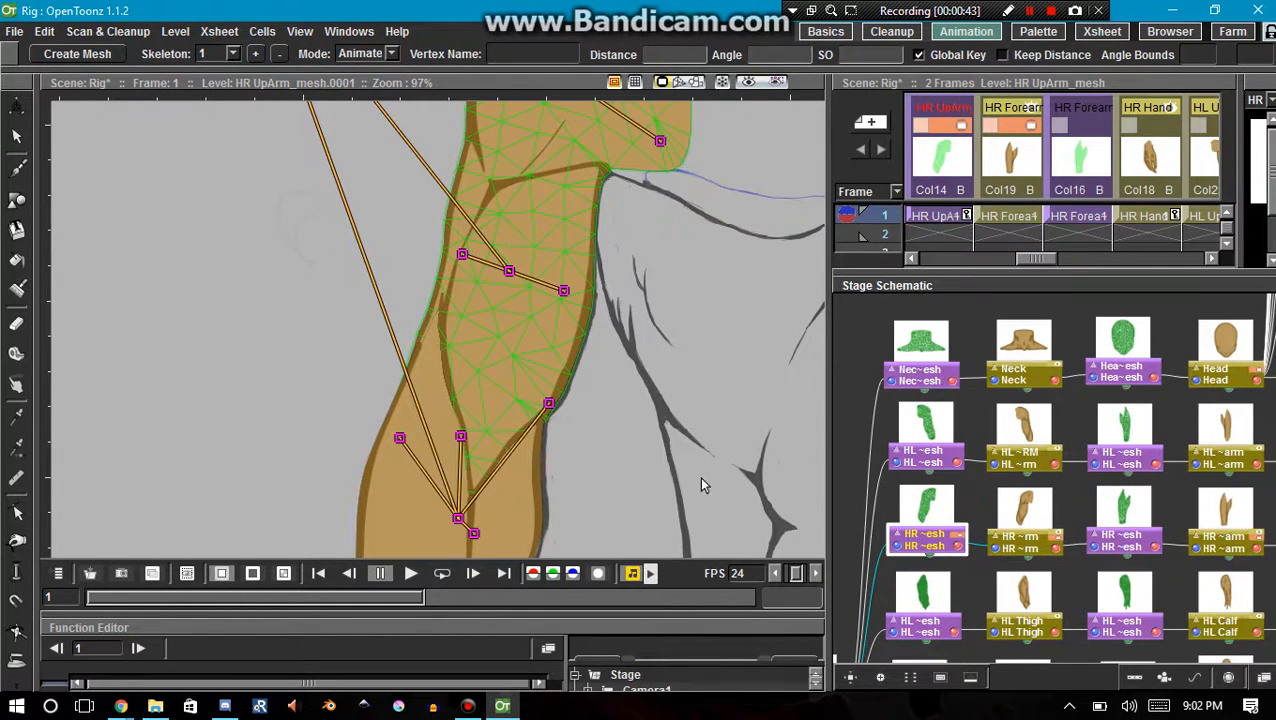
- Try bending the elbow end of the HR UpArm mesh over the forearm by moving its outer elbow vertex downward
scroll(375, 486, down, 5)
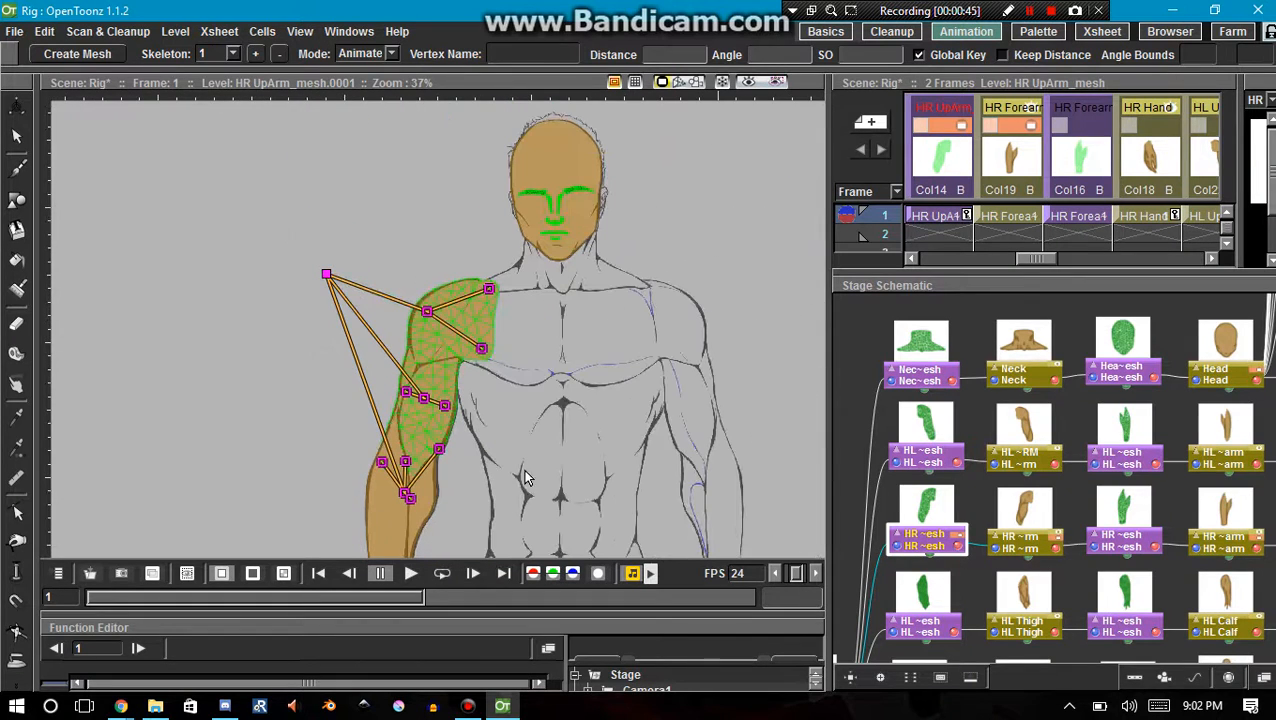
mouse_move(390, 468)
mouse_down()
mouse_move(405, 508)
mouse_move(375, 462)
mouse_move(325, 452)
mouse_move(352, 485)
mouse_move(398, 488)
mouse_move(407, 503)
mouse_move(392, 502)
mouse_move(400, 490)
mouse_up()
scroll(408, 505, up, 2)
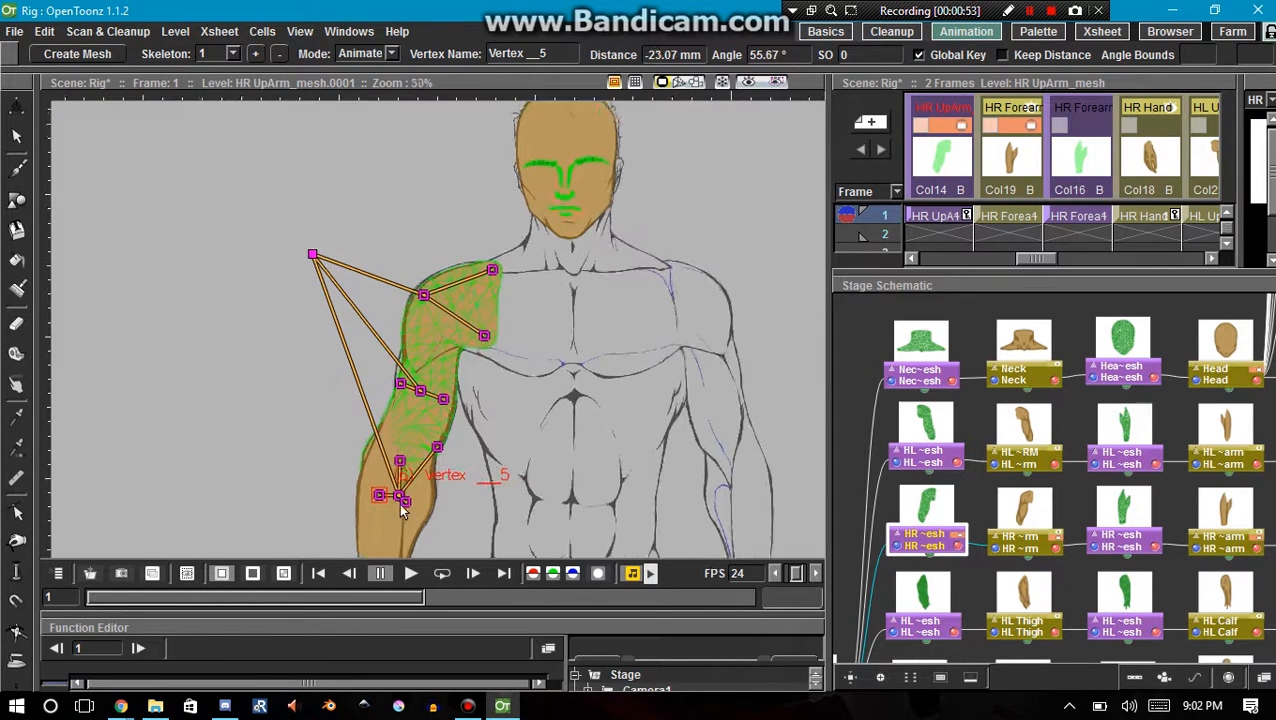
scroll(406, 516, up, 1)
scroll(343, 500, up, 1)
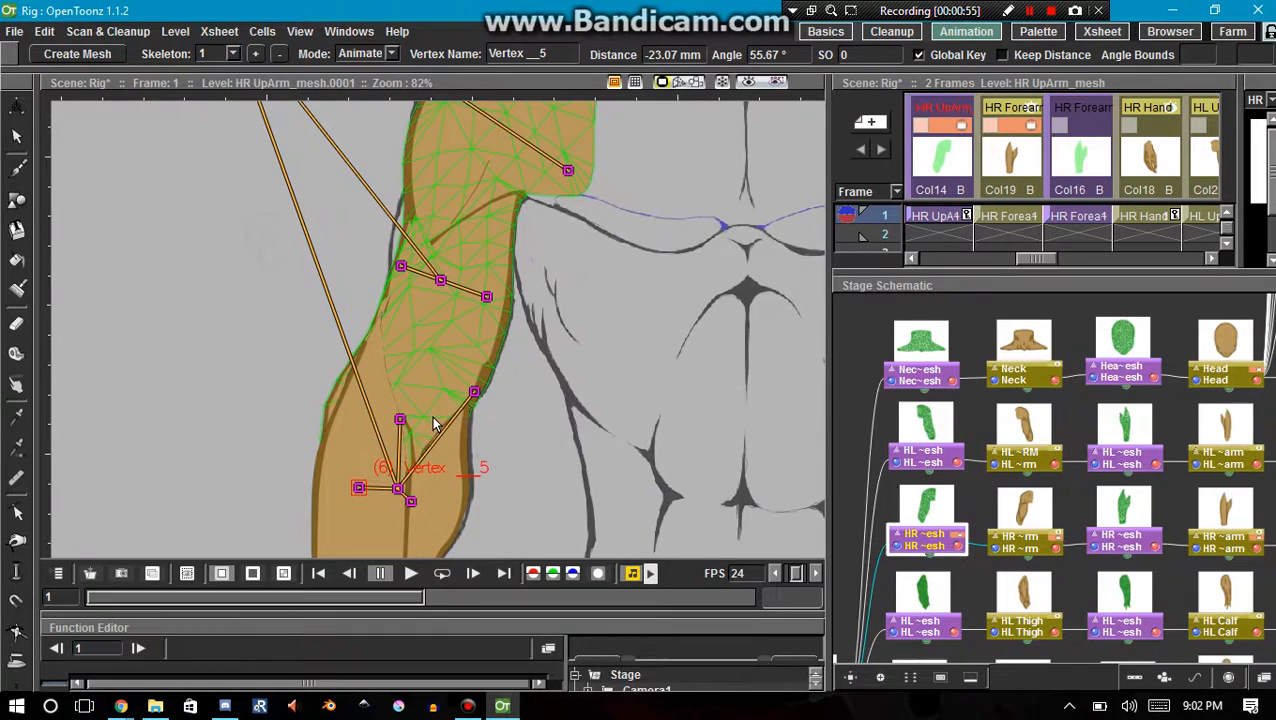
- Remove the frame 1 keyframes from the HR UpArm mesh and HR Hand columns
click(968, 219)
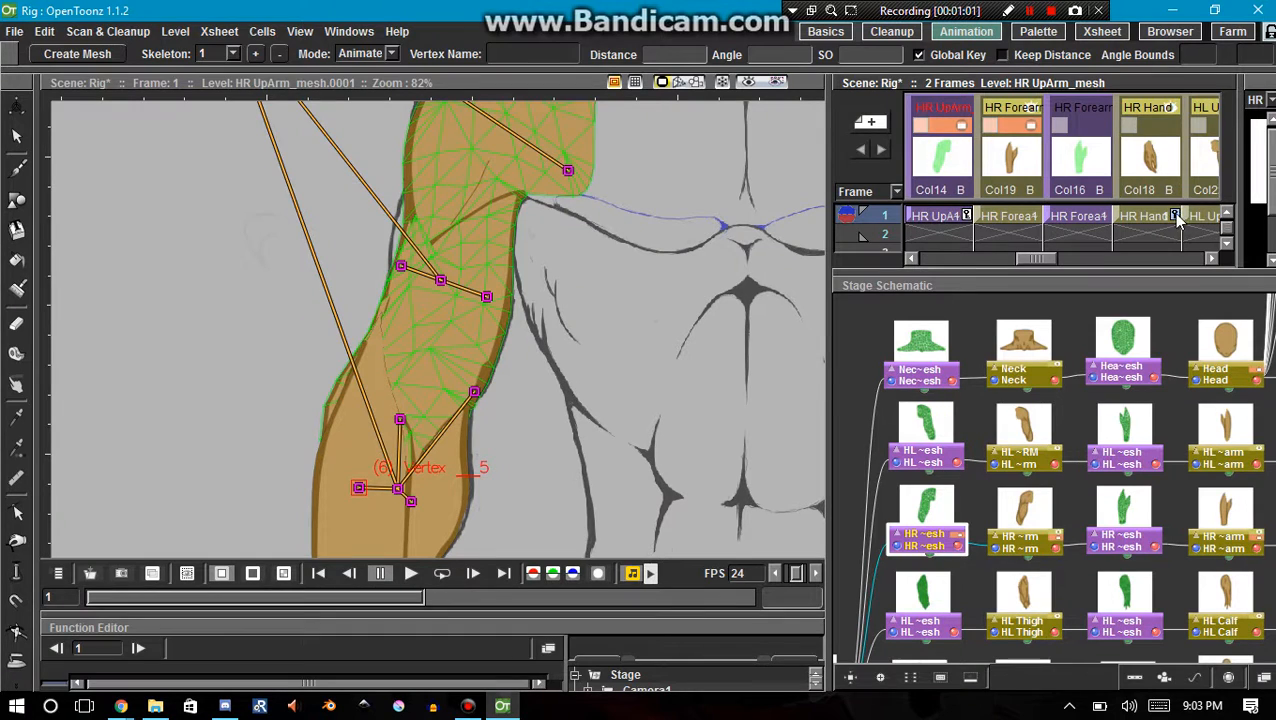
click(968, 216)
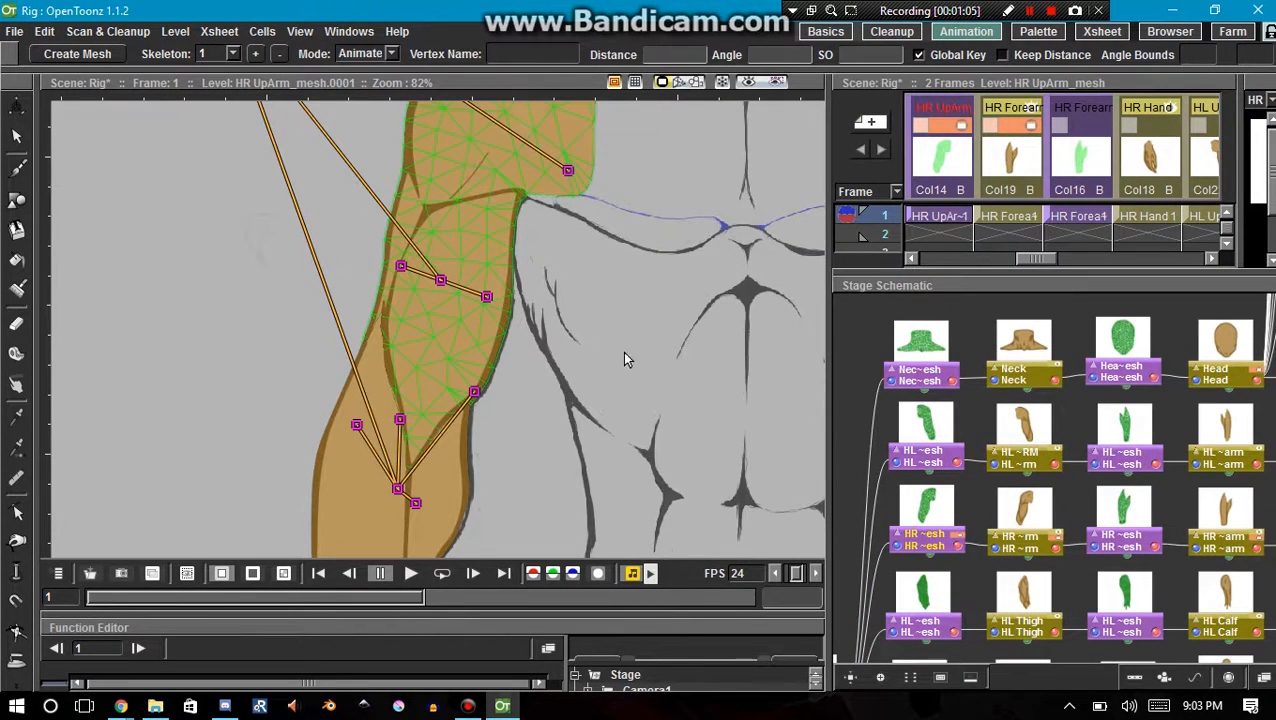
- Switch the HR UpArm mesh to Paint Rigid mode and examine its rigid and flexible areas
scroll(452, 388, down, 8)
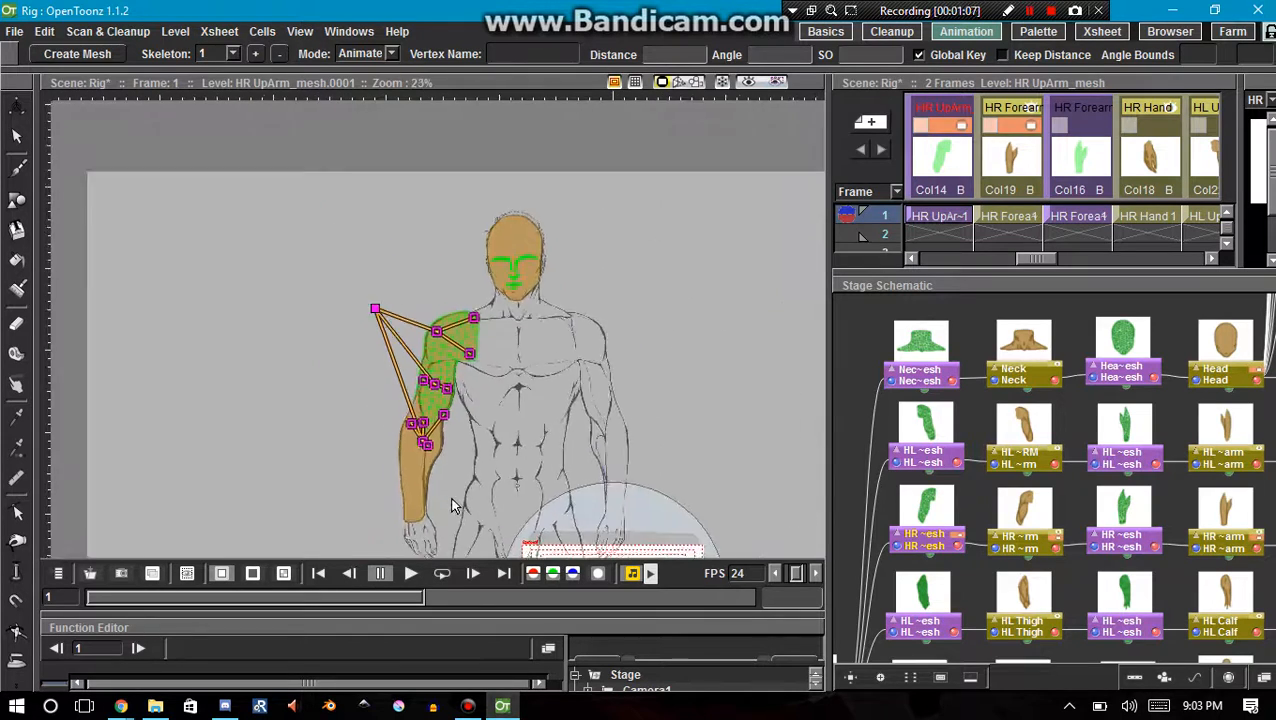
scroll(446, 495, up, 5)
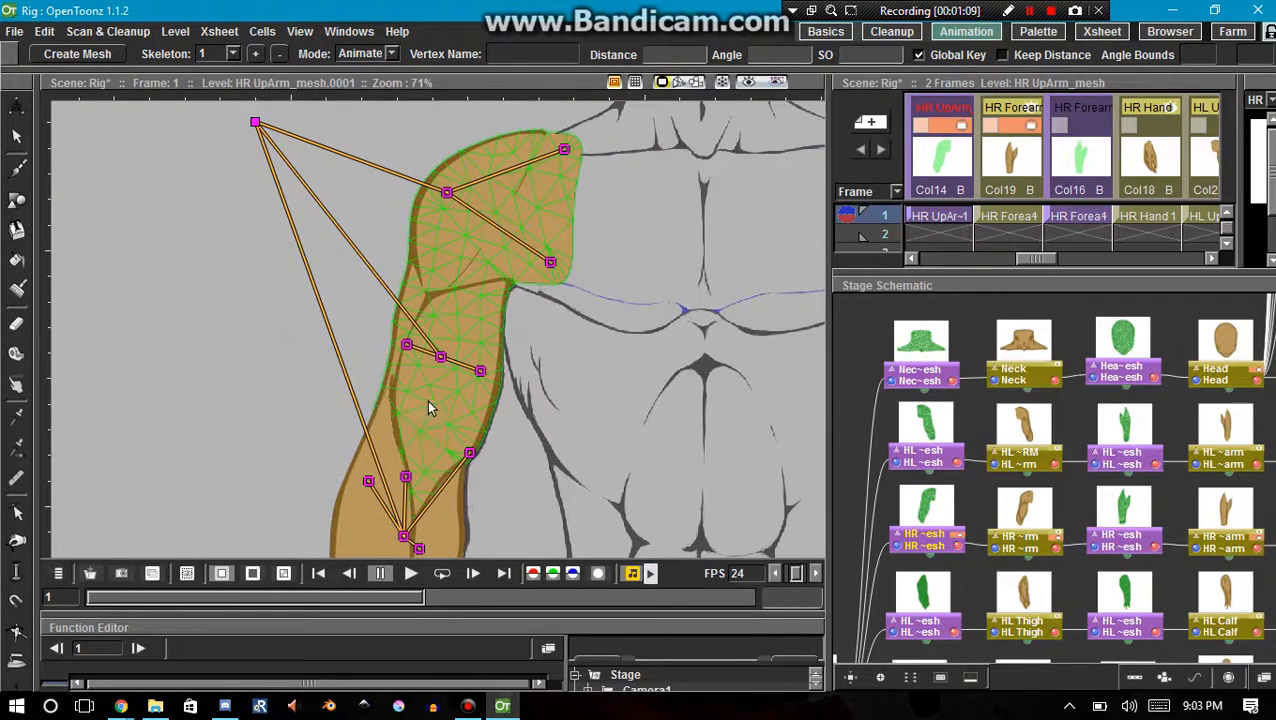
click(385, 54)
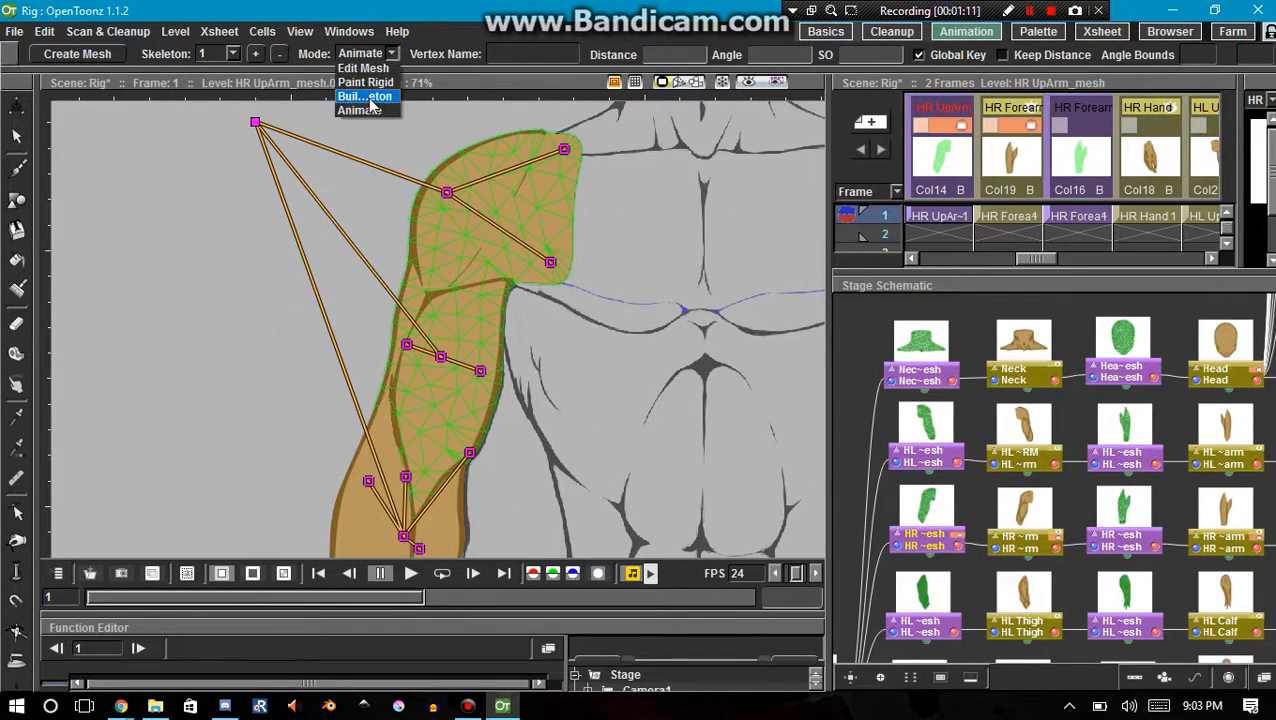
click(367, 84)
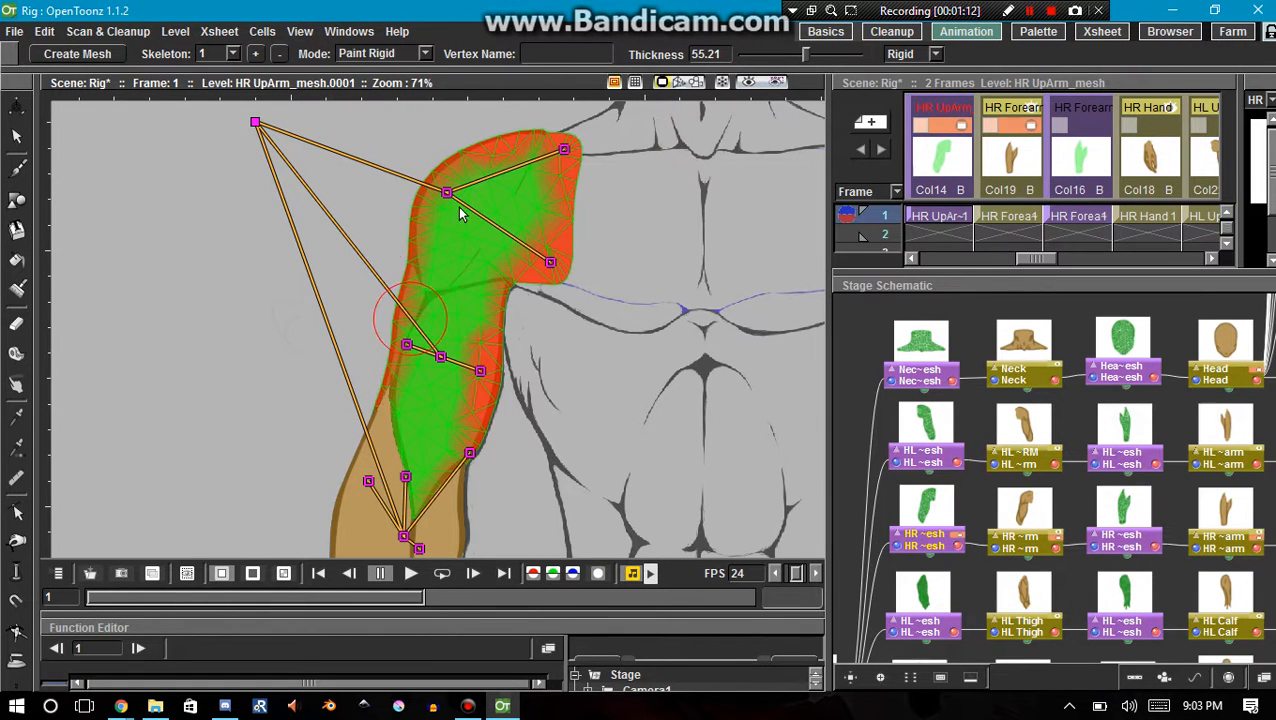
drag(475, 403, 480, 432)
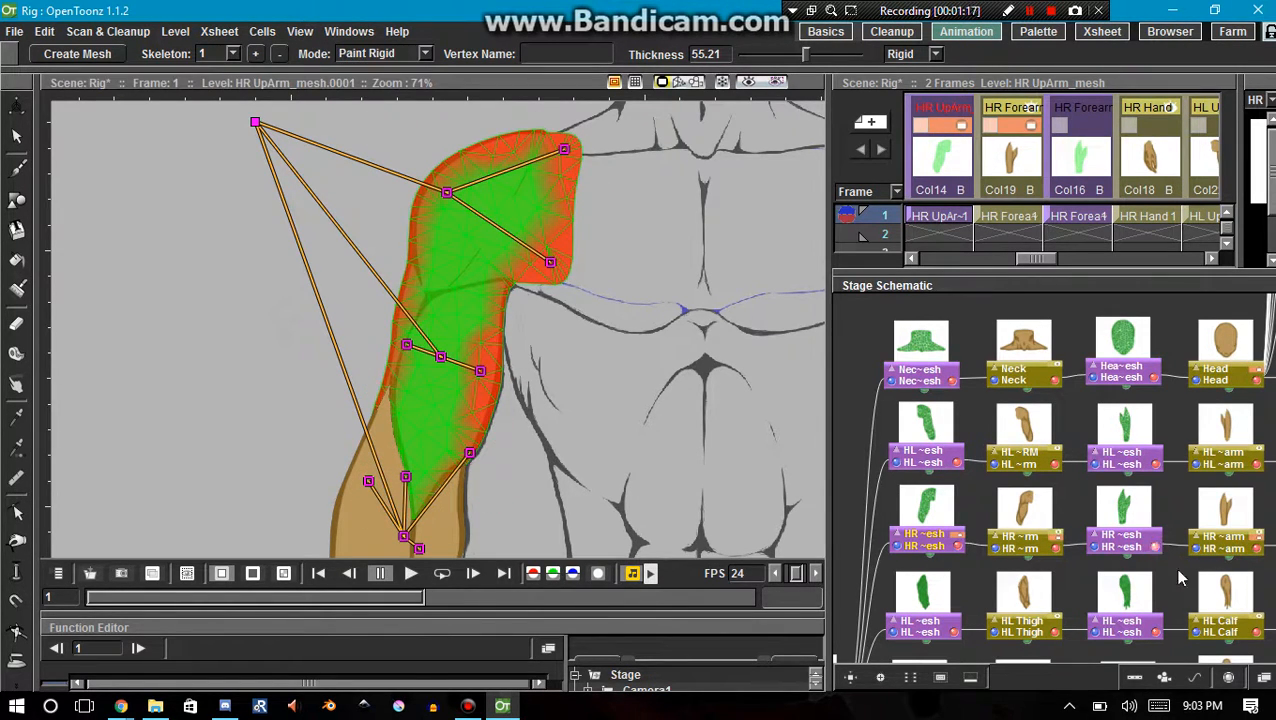
- Hide the HR Forearm drawing, the HR UpArm drawing and the HR UpArm mesh
scroll(1077, 630, down, 1)
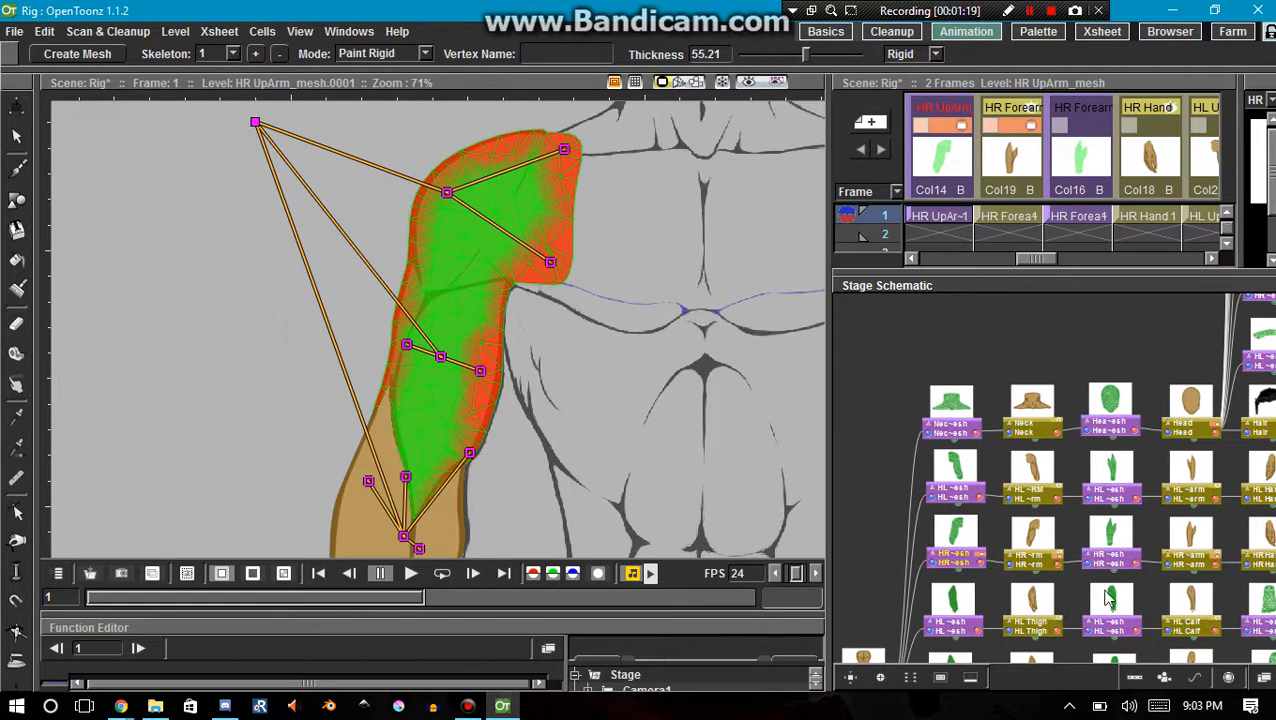
click(1217, 556)
drag(1196, 584, 1112, 582)
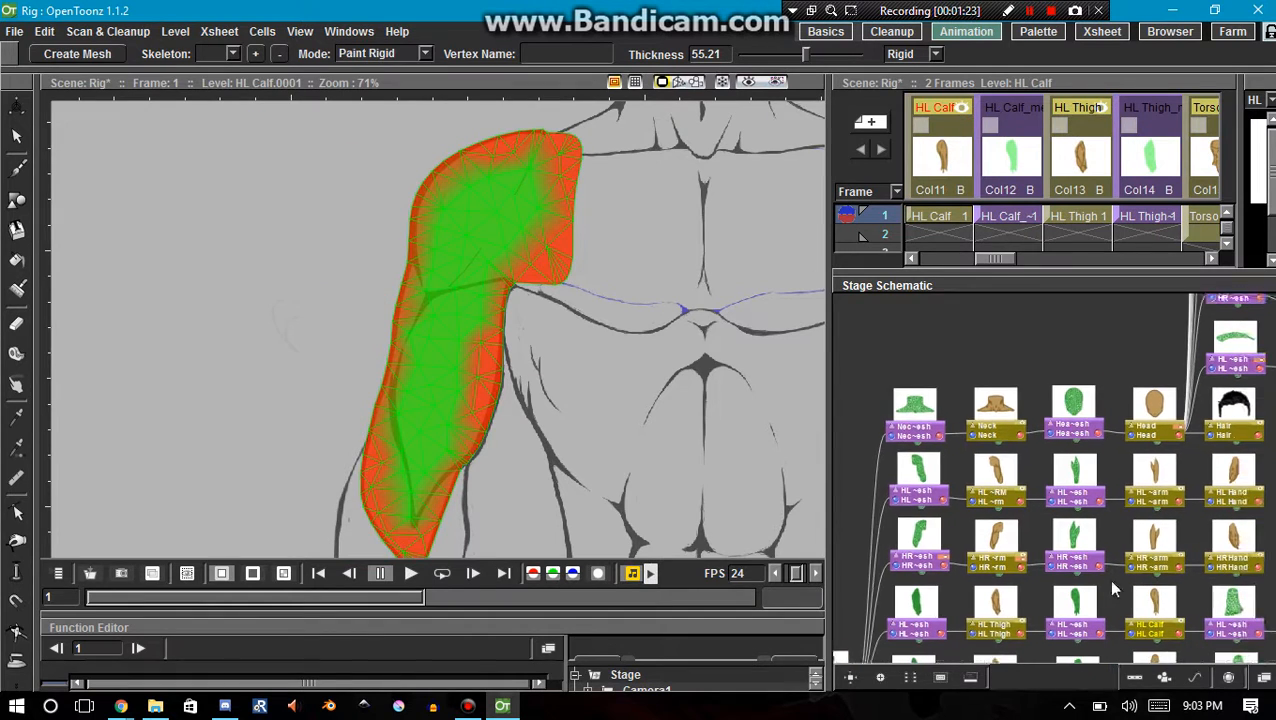
click(968, 512)
drag(968, 512, 948, 490)
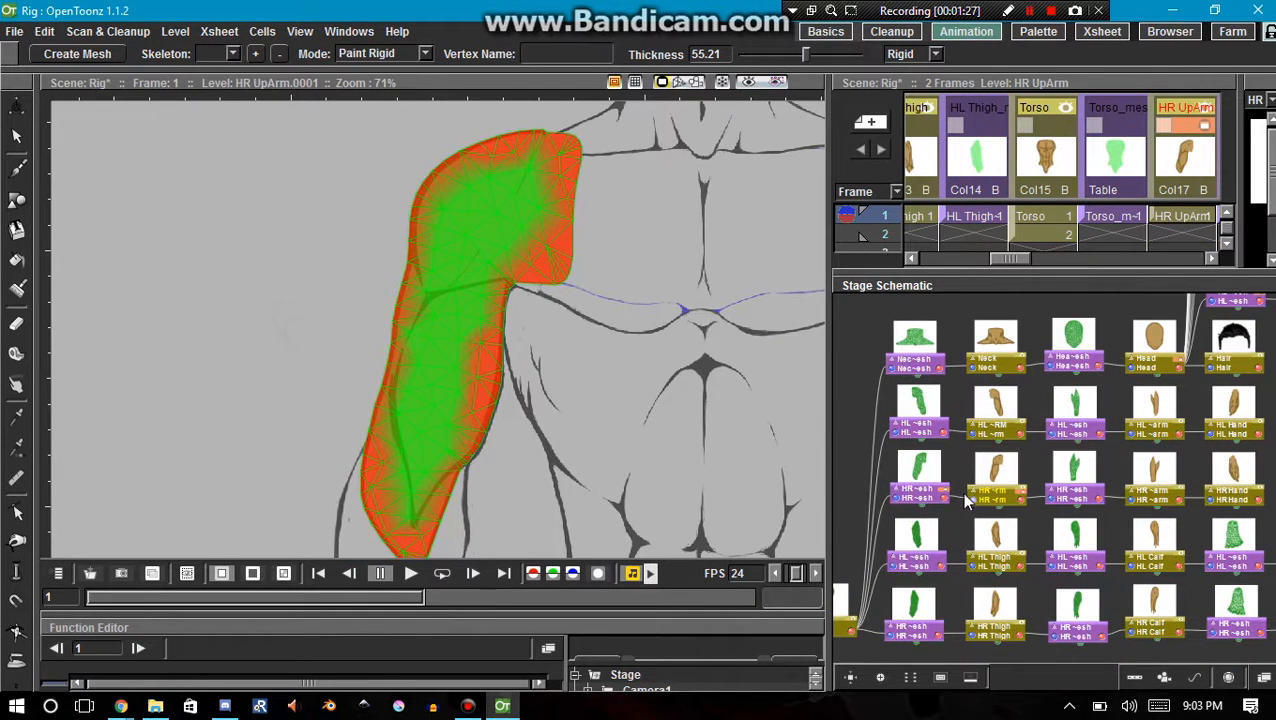
scroll(948, 500, up, 3)
click(944, 496)
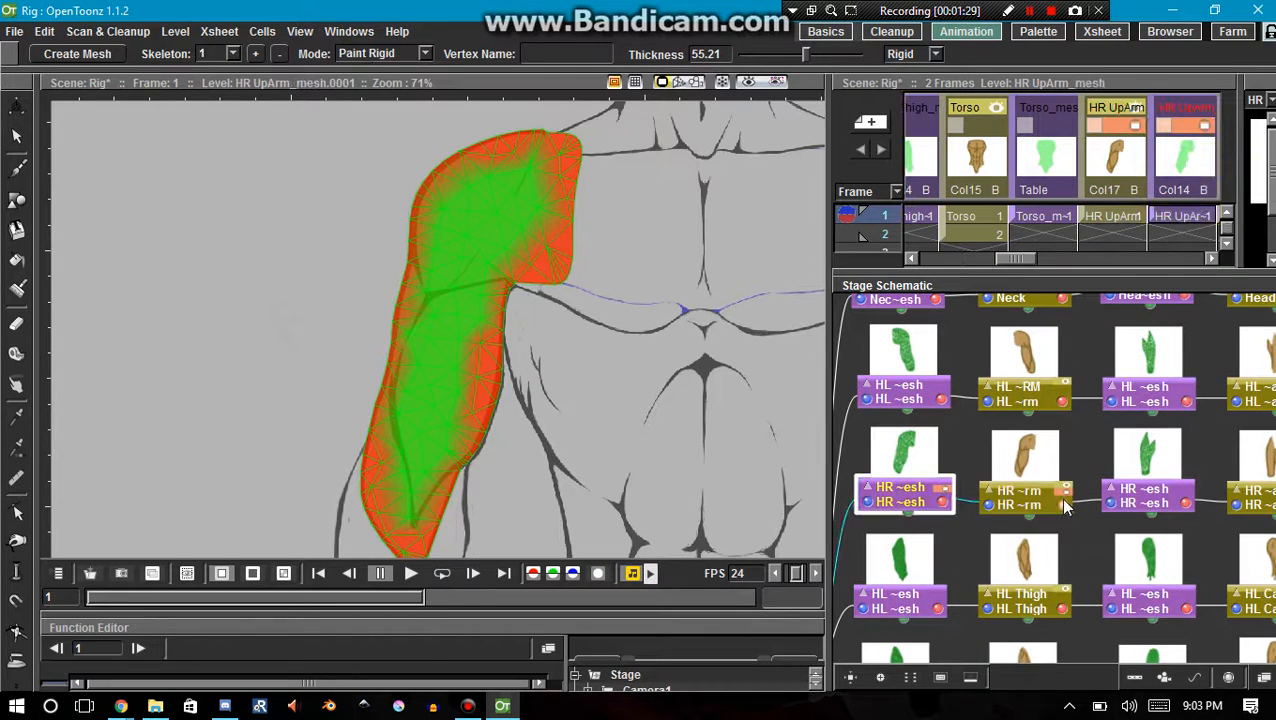
click(1063, 491)
click(943, 489)
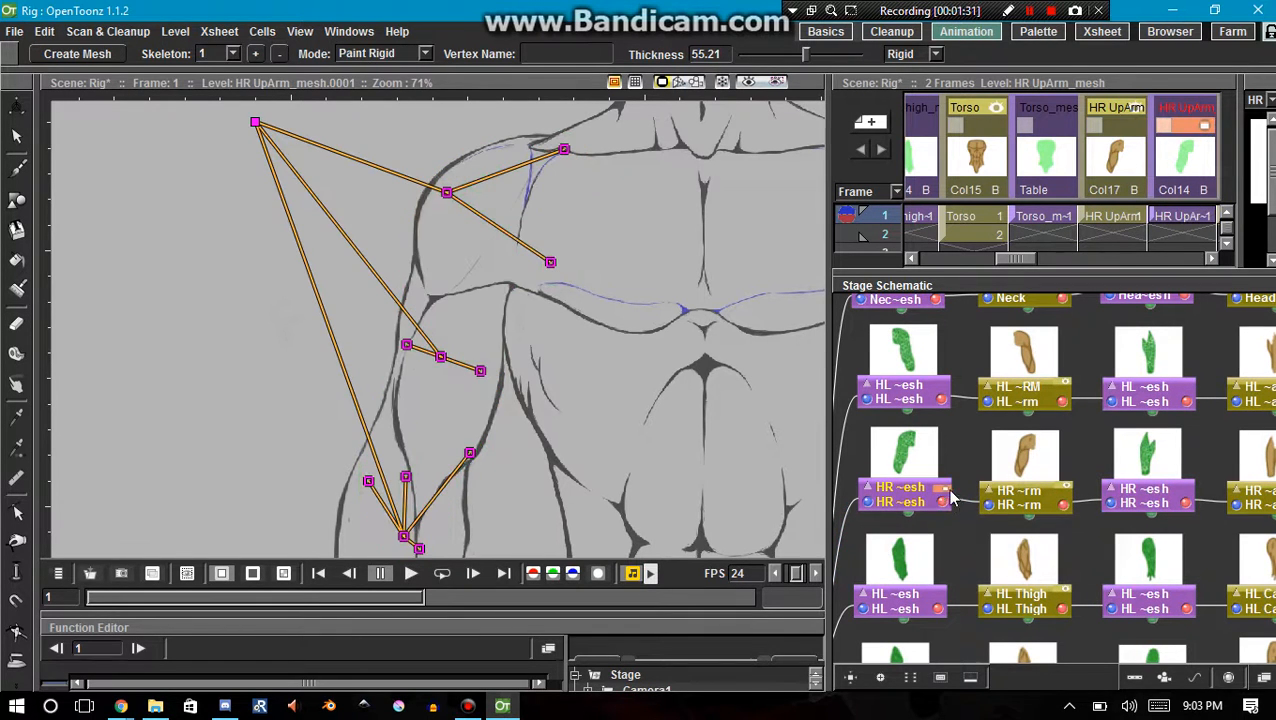
- Show the HR Forearm mesh and examine its painted rigid areas
click(1187, 501)
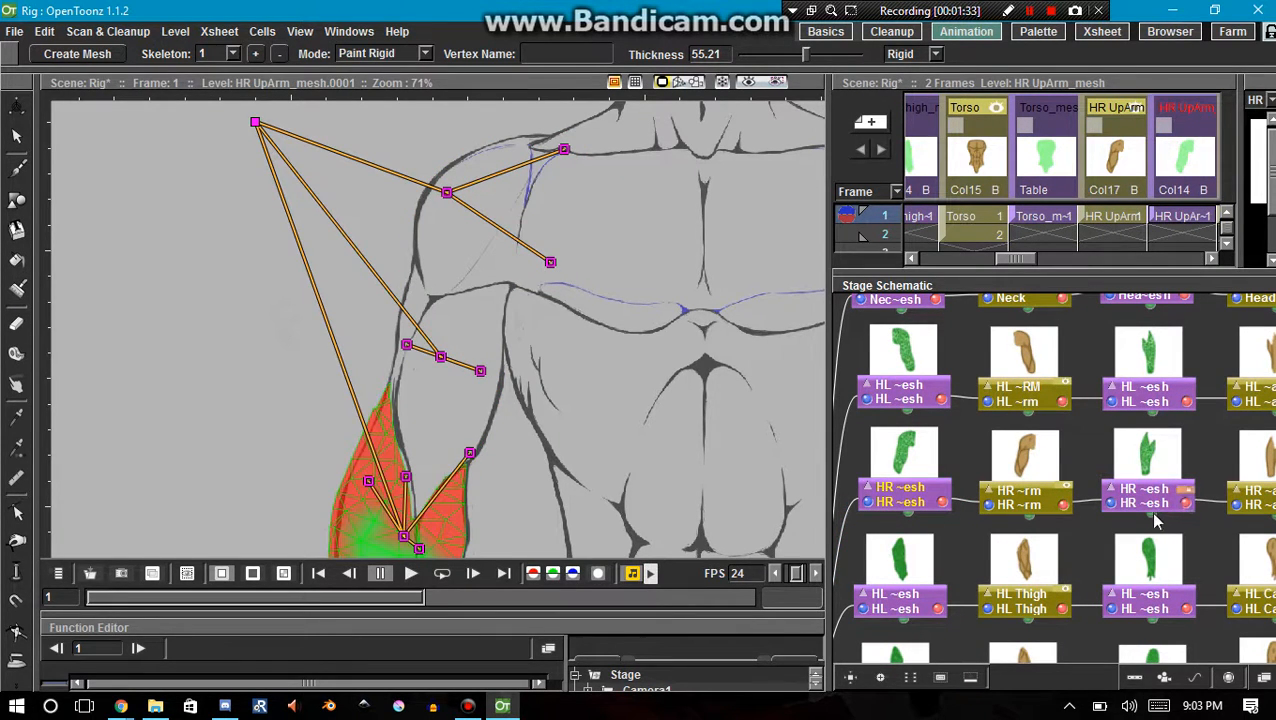
scroll(470, 425, down, 3)
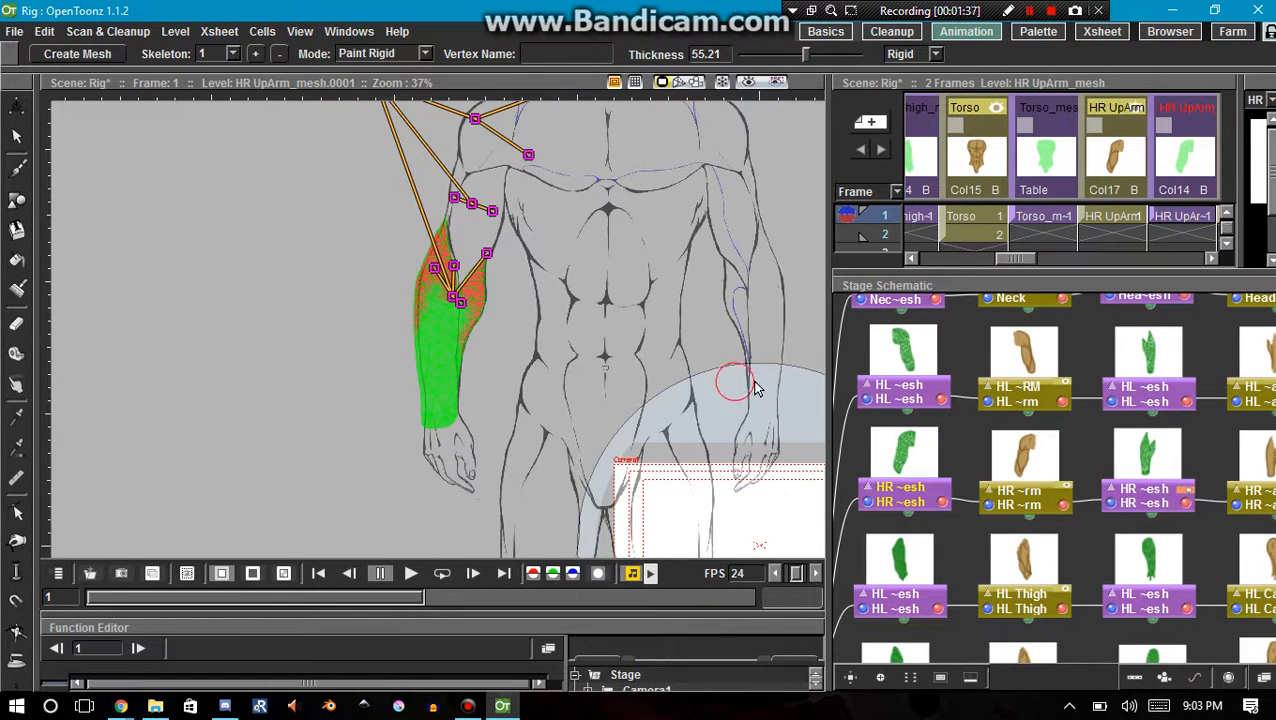
drag(612, 381, 578, 375)
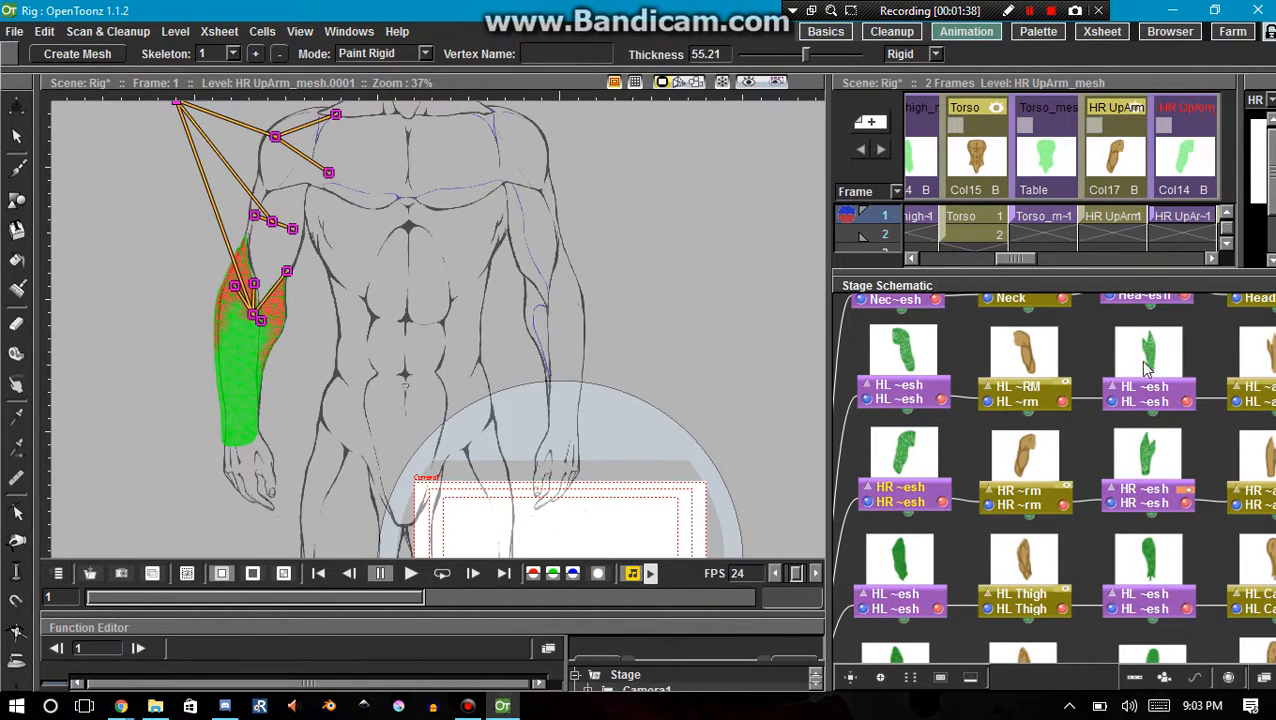
- Show the HR Forearm drawing together with its mesh, keeping the HL Forearm drawing hidden
click(1147, 388)
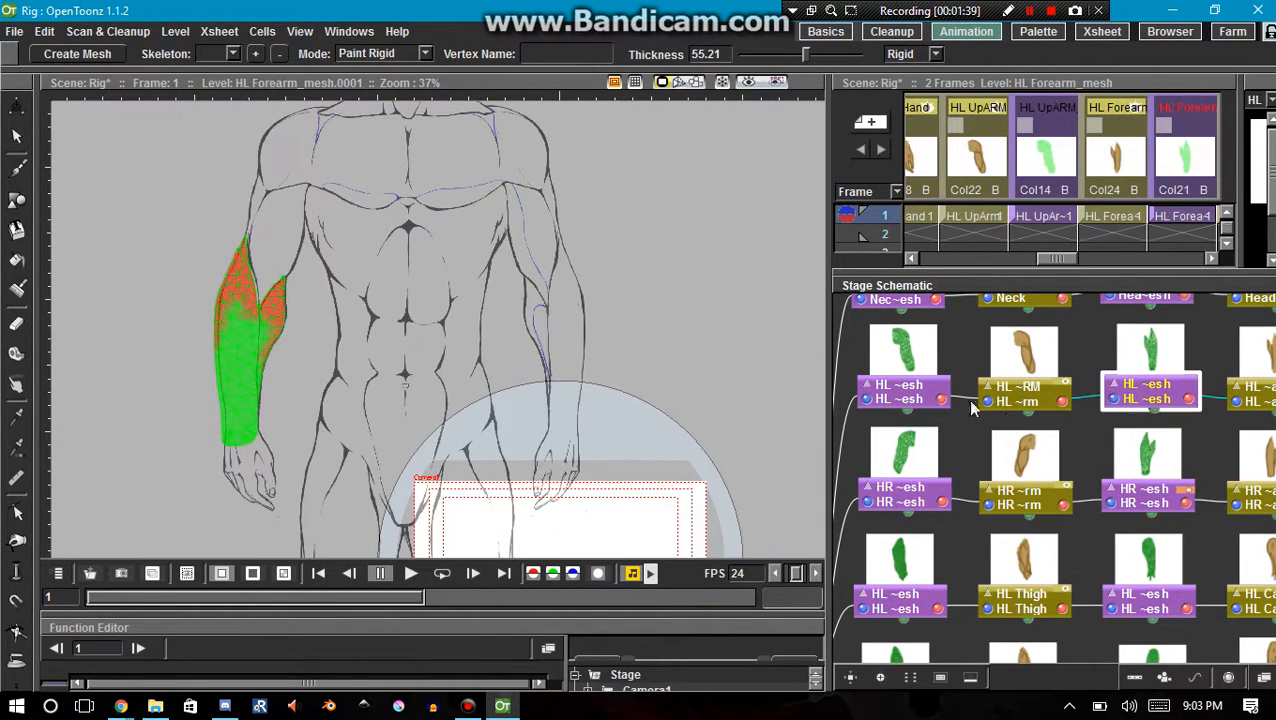
drag(1090, 448, 953, 458)
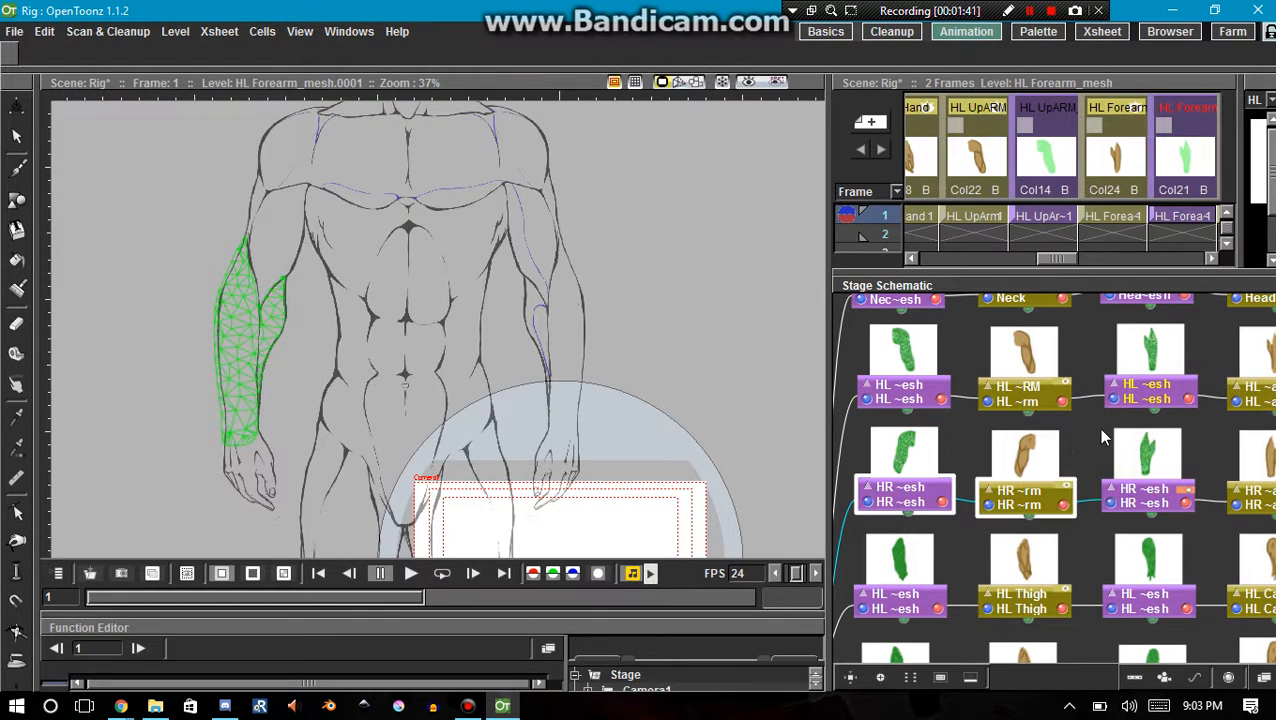
drag(1100, 438, 998, 433)
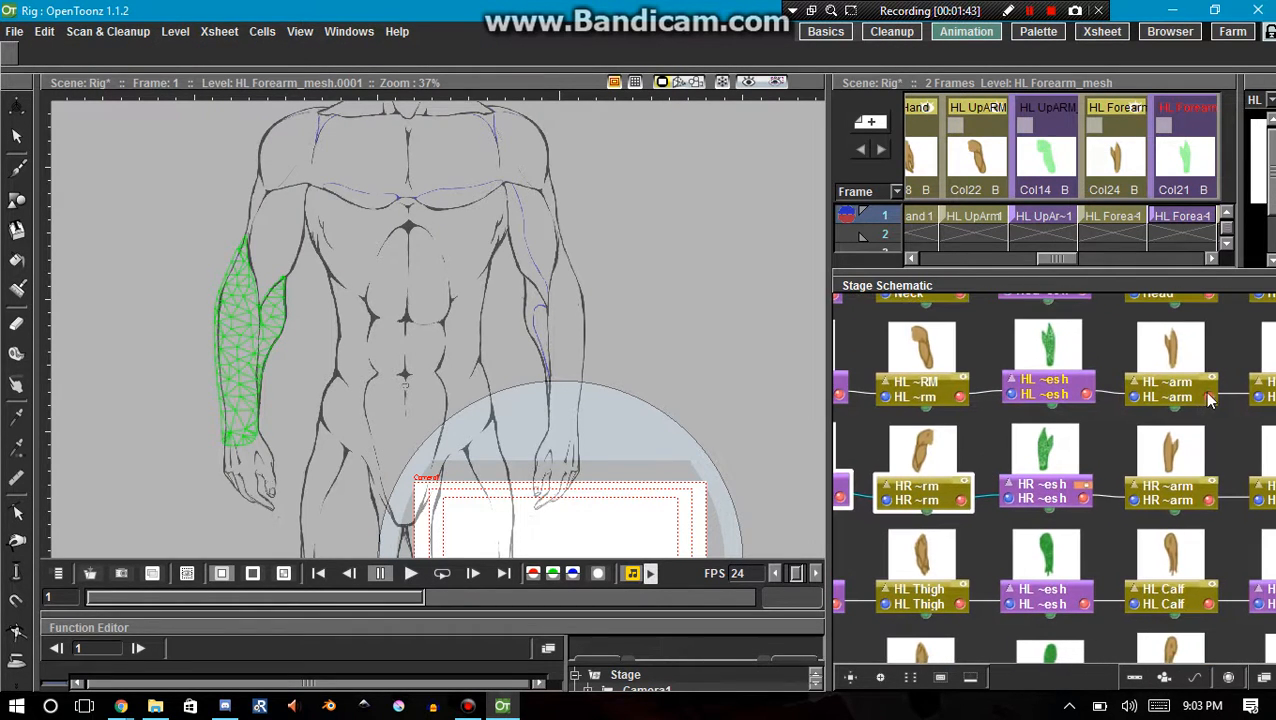
click(1209, 388)
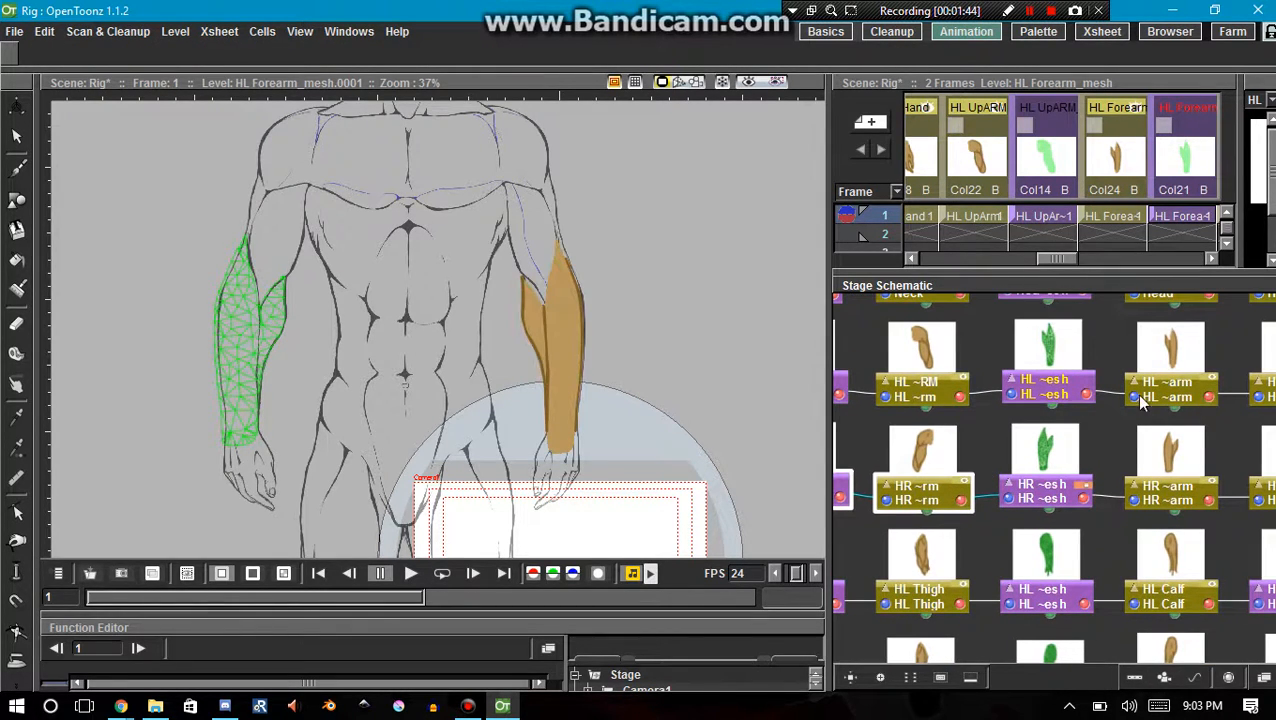
click(1209, 387)
click(1210, 489)
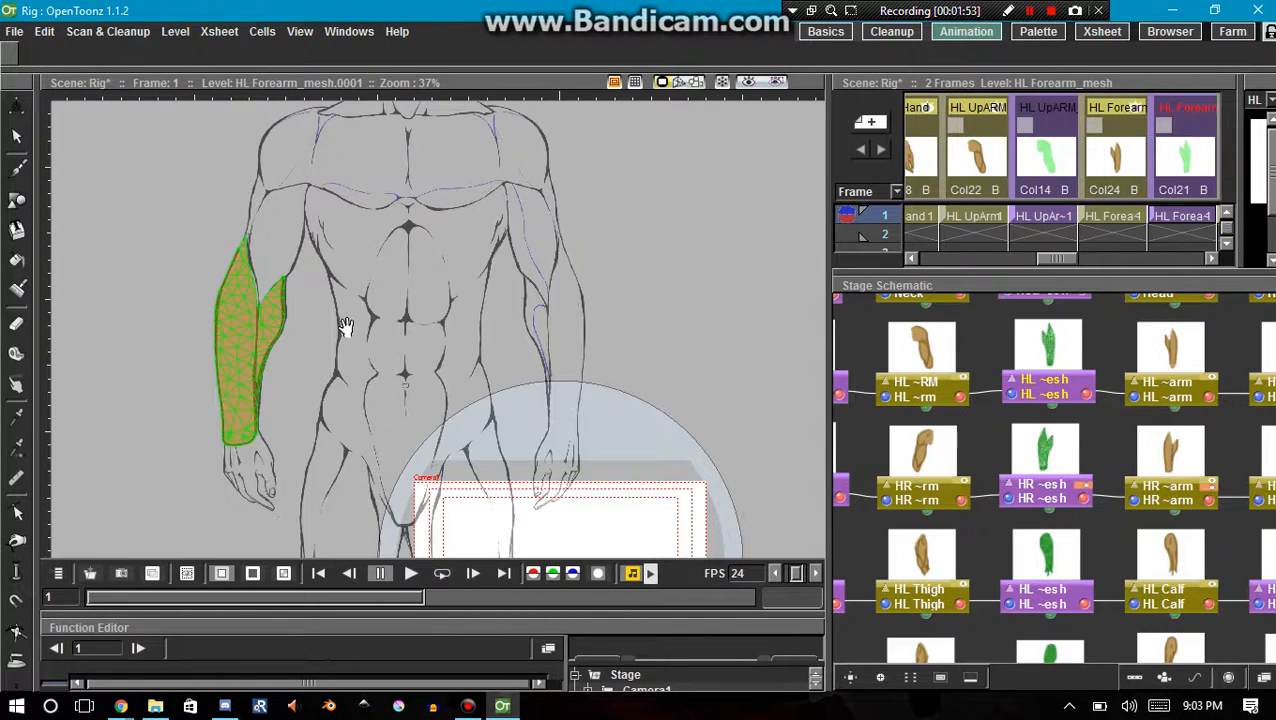
- Activate the Plastic tool in Build Skeleton mode and select the HR Forearm mesh to display its skeleton
key(x)
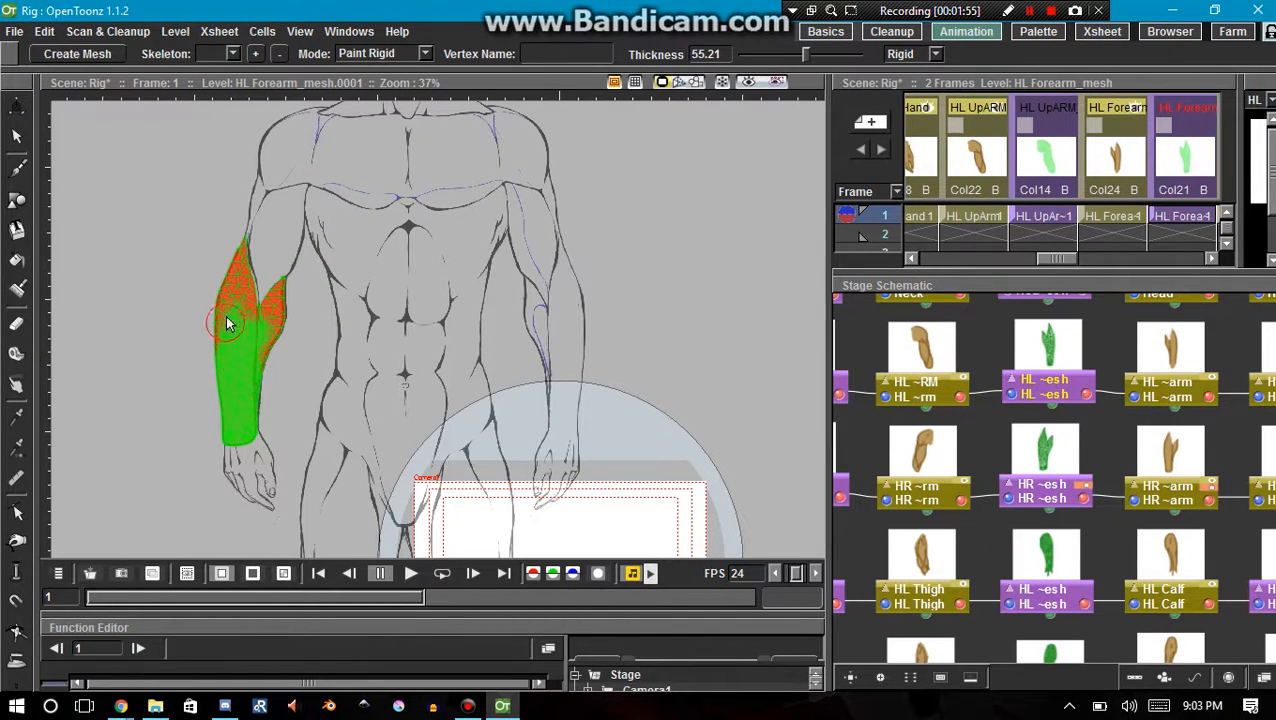
scroll(251, 336, up, 1)
scroll(252, 331, up, 1)
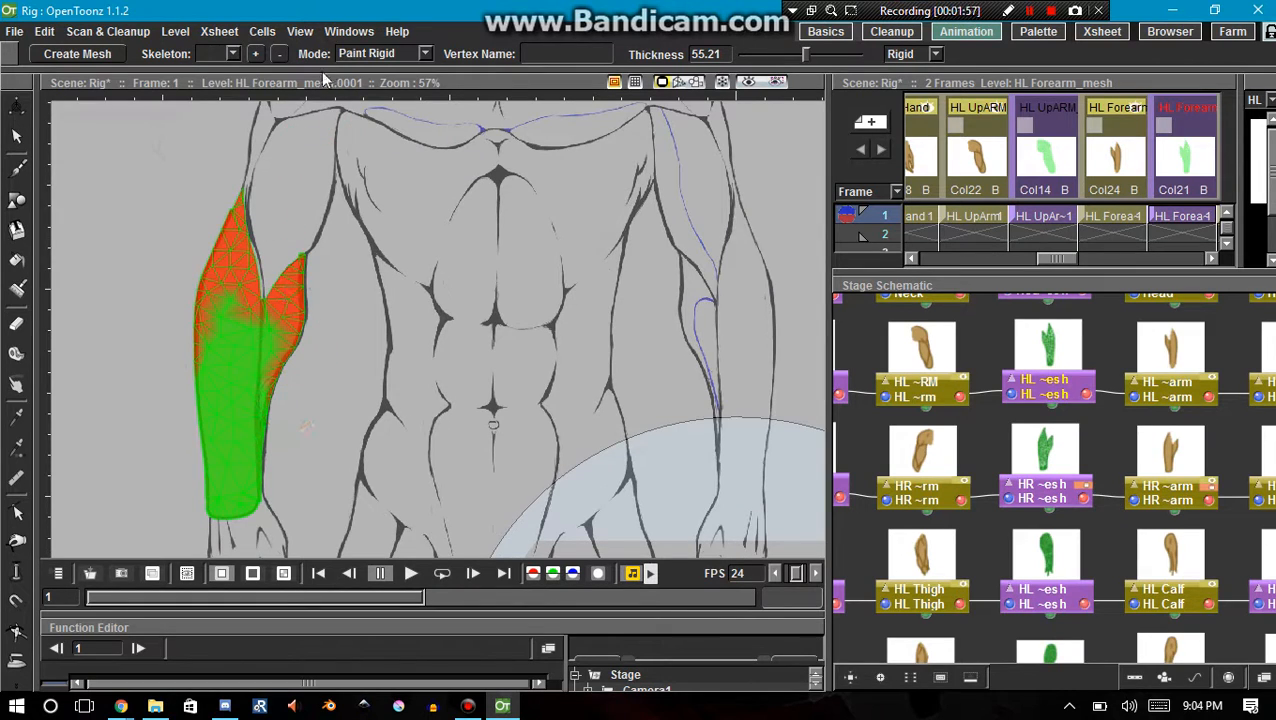
click(426, 55)
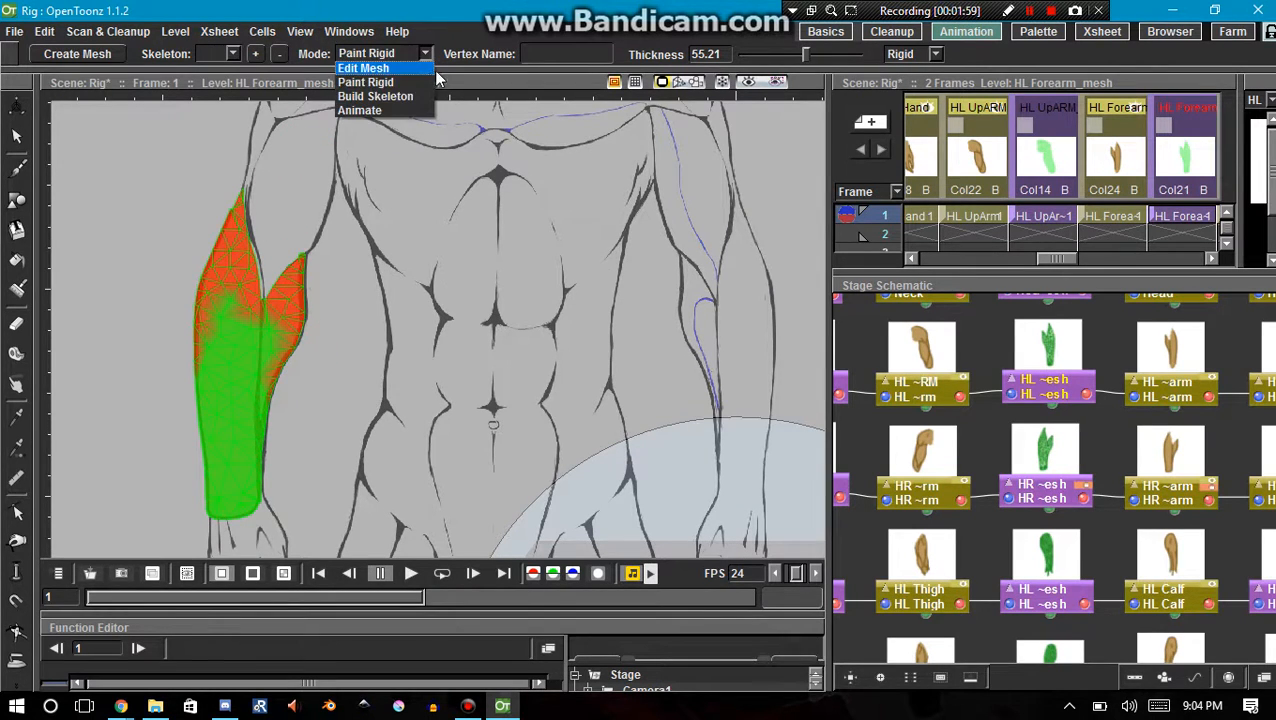
click(372, 96)
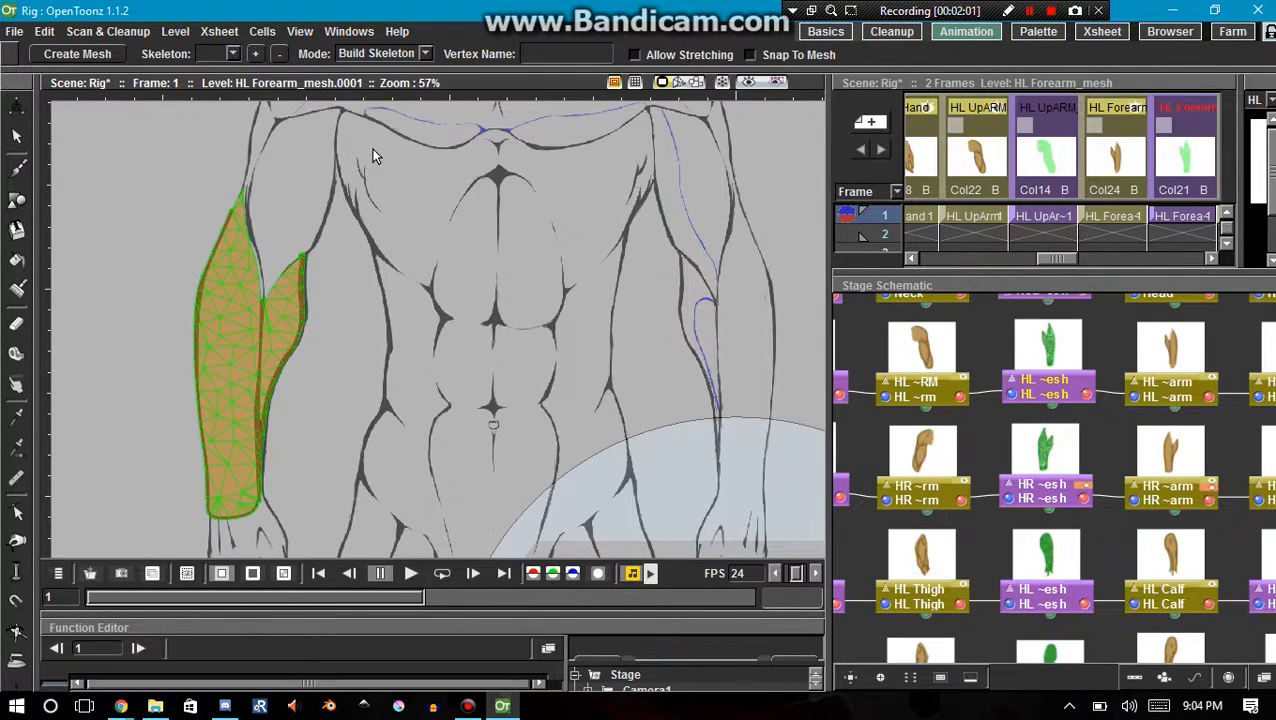
click(426, 54)
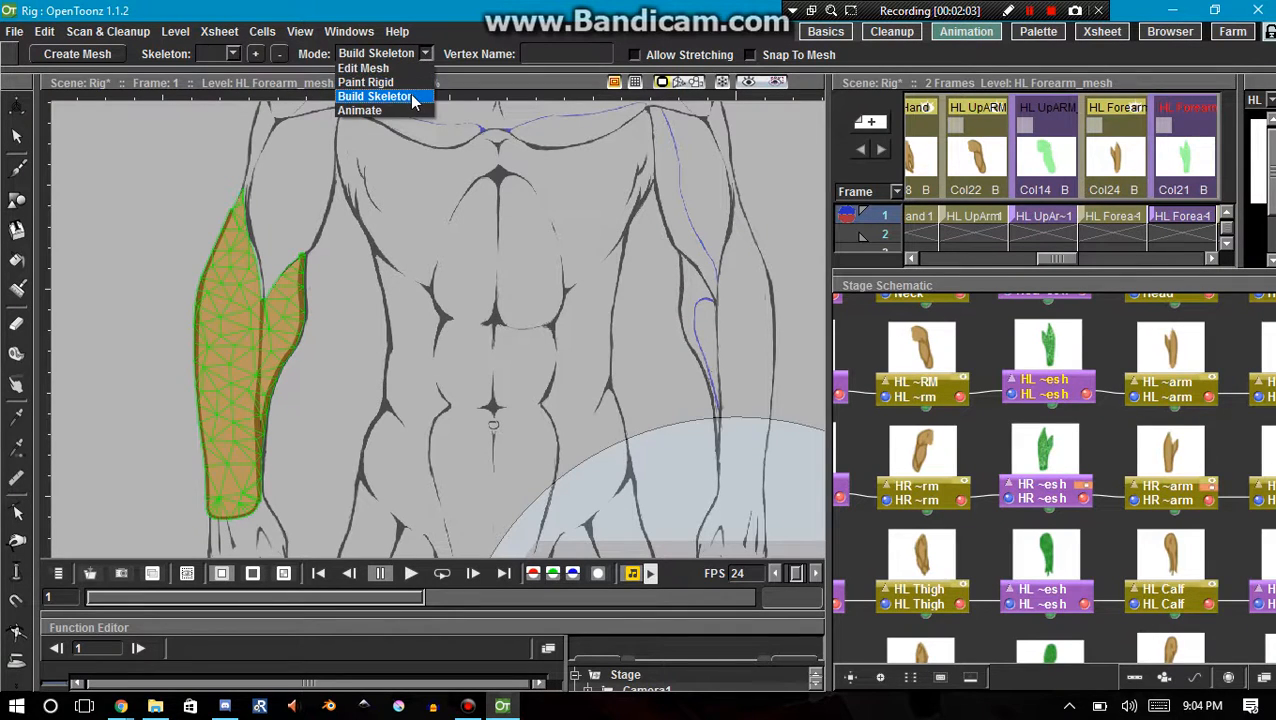
click(425, 97)
click(1044, 456)
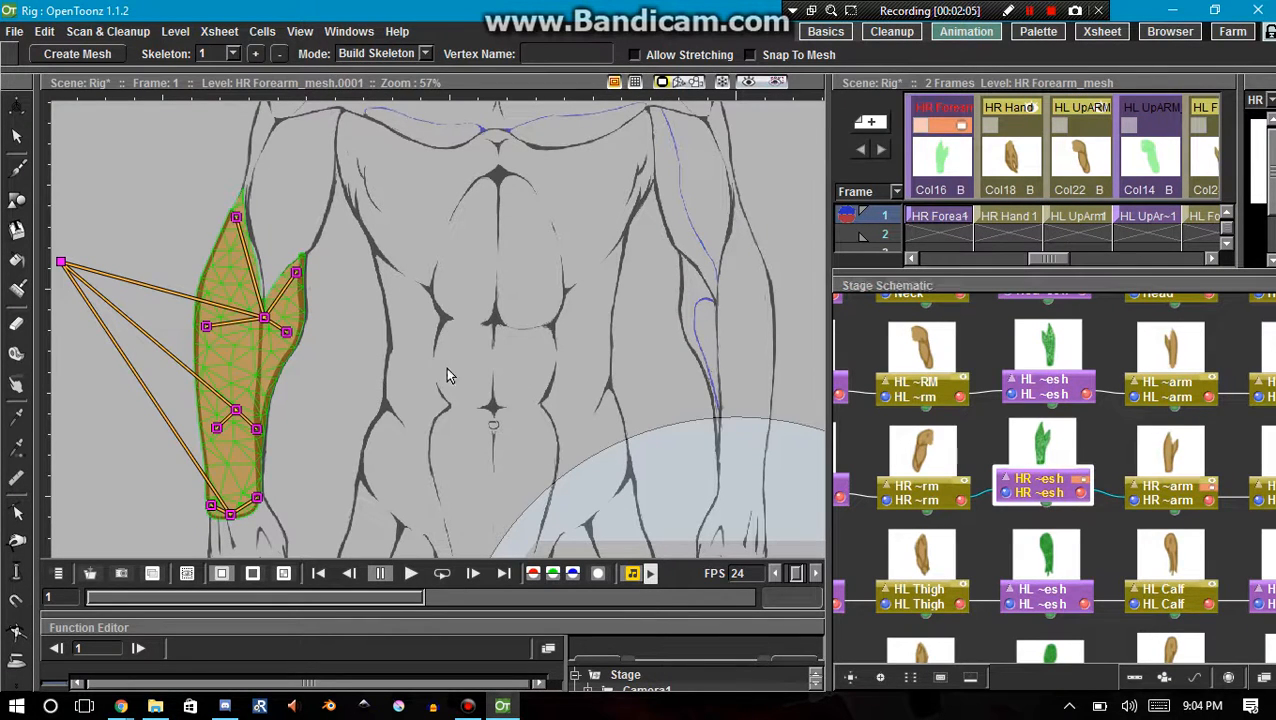
drag(397, 381, 539, 337)
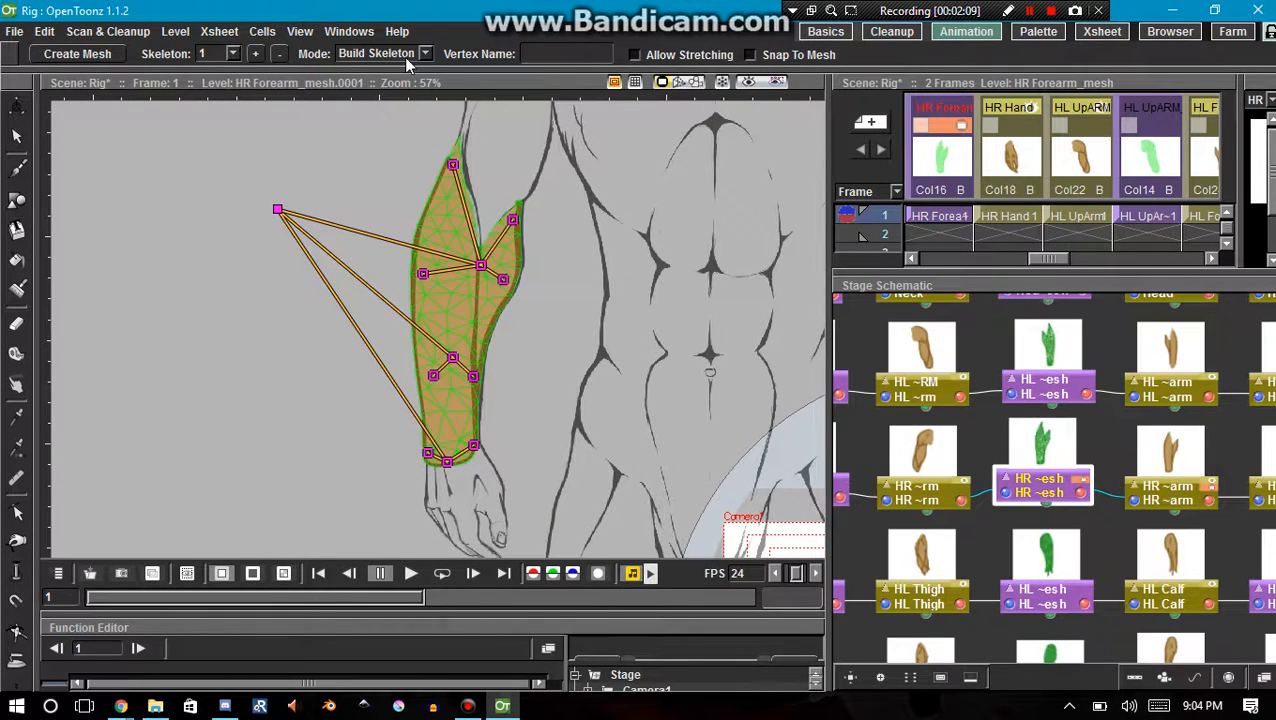
- Switch the Plastic tool to Animate mode and move the HR Forearm mesh's central wrist vertex slightly upward
click(430, 54)
click(414, 113)
drag(452, 474, 457, 446)
right_click(455, 370)
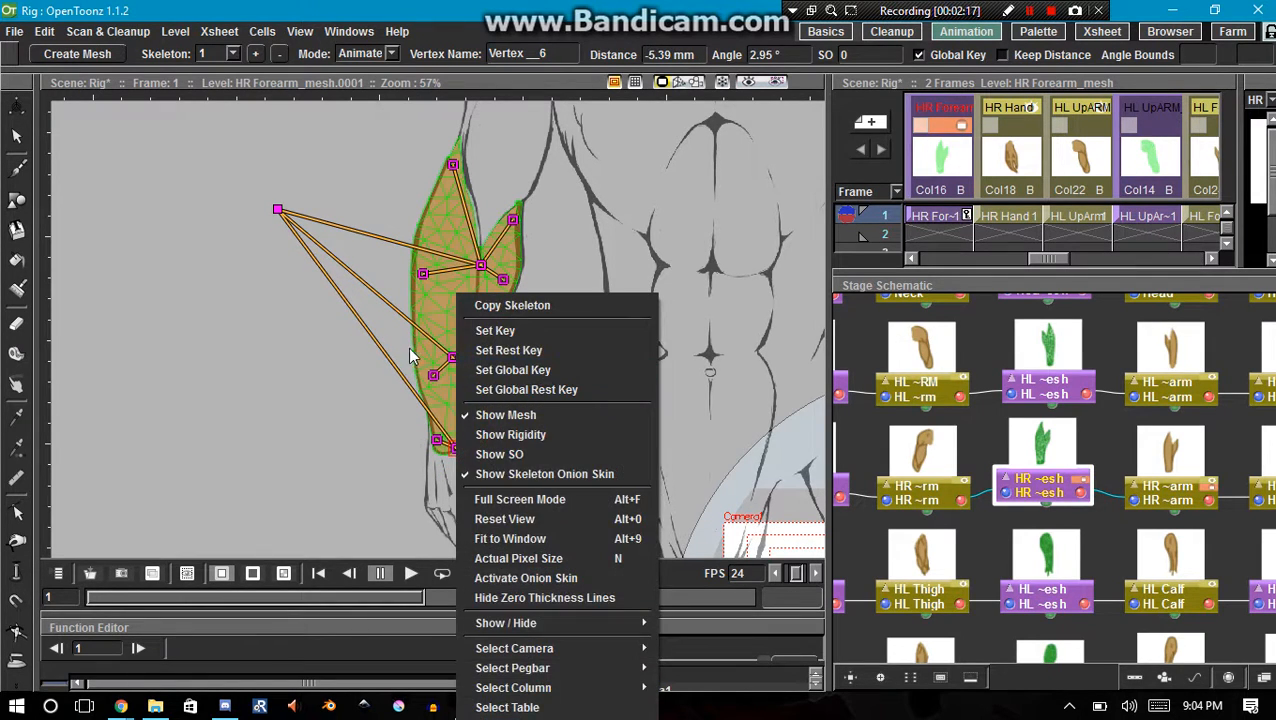
click(410, 355)
- Deform the HR Forearm mesh by moving its mid-forearm vertex and the vertices around the elbow
drag(455, 365, 449, 385)
drag(424, 274, 429, 265)
drag(477, 354, 481, 354)
drag(503, 280, 481, 148)
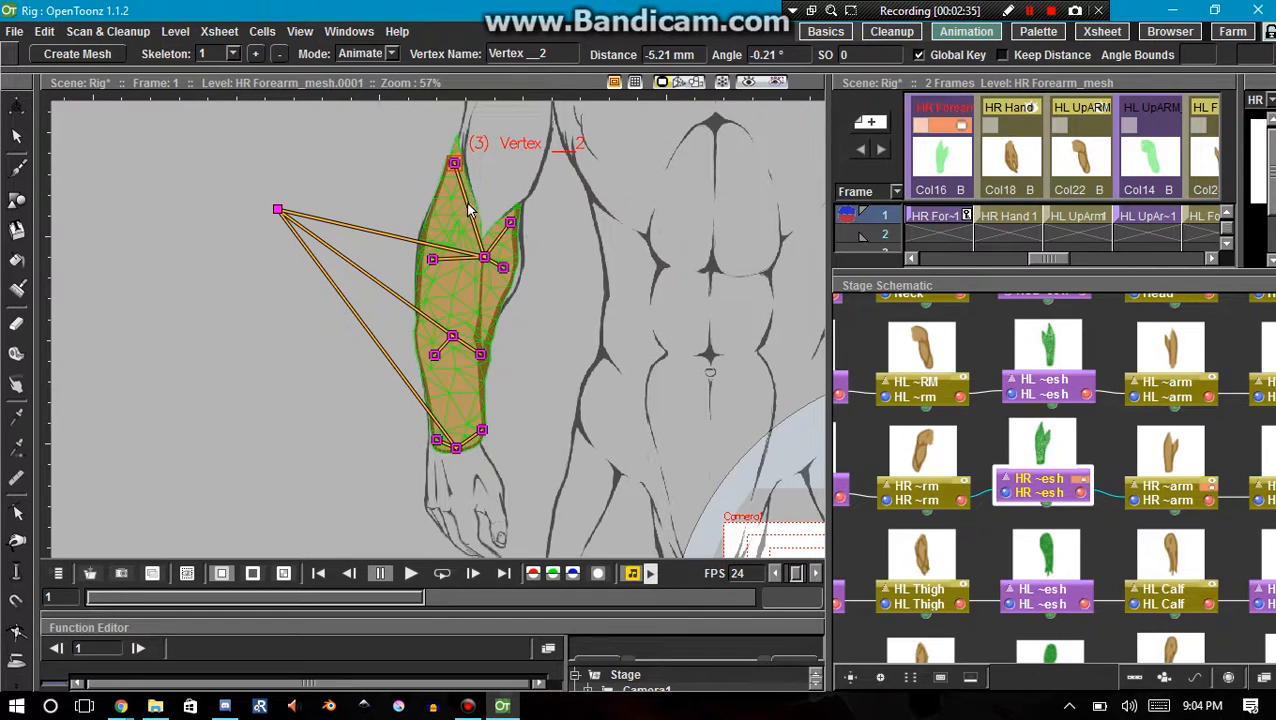
scroll(500, 232, down, 2)
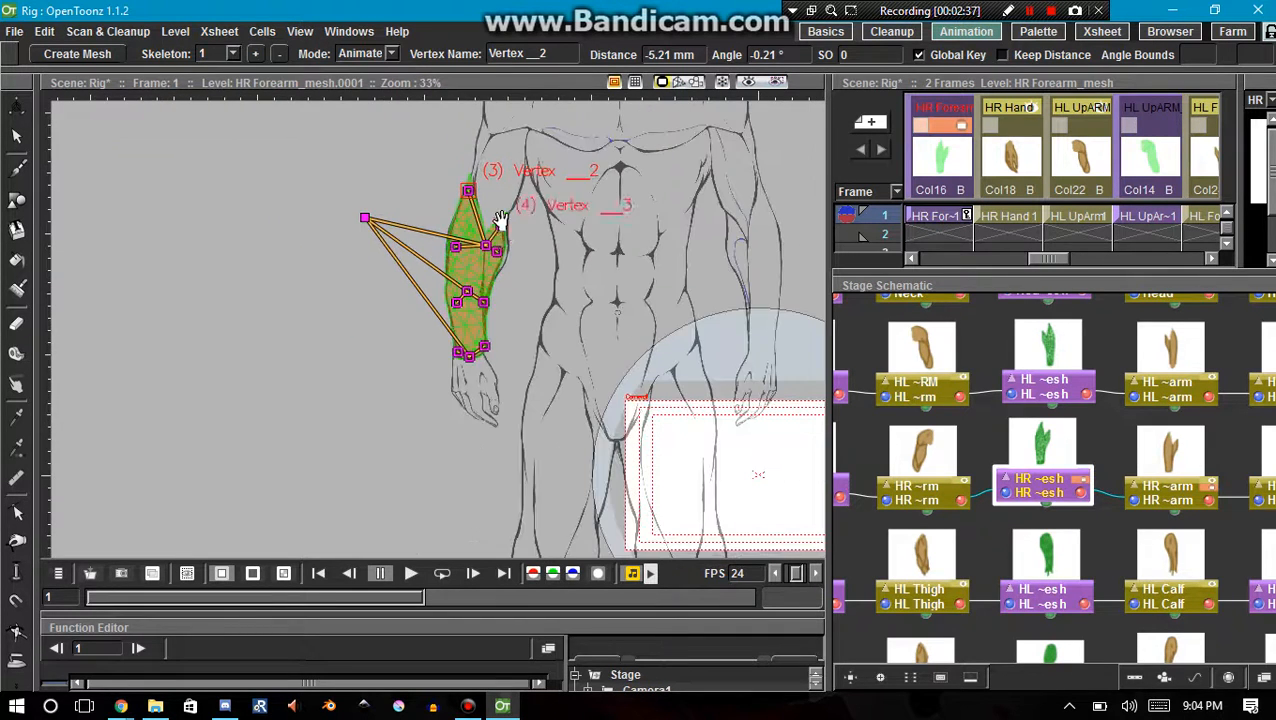
scroll(498, 334, up, 2)
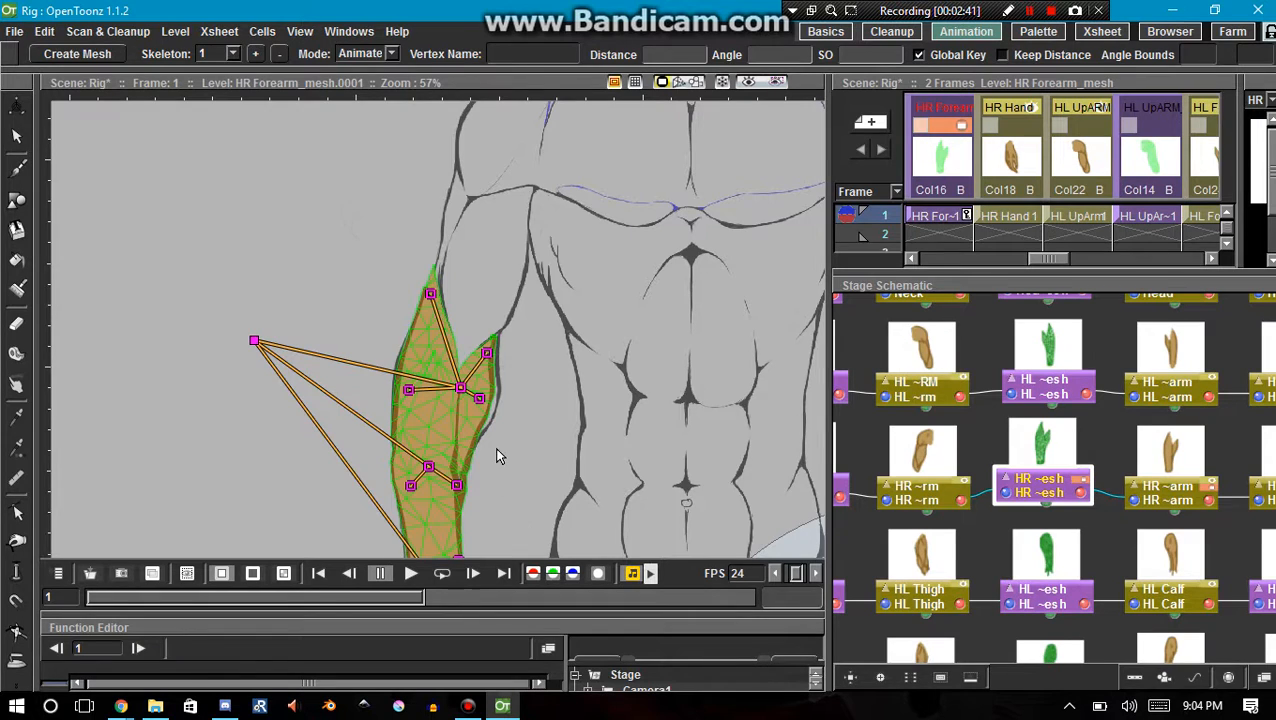
scroll(500, 457, down, 4)
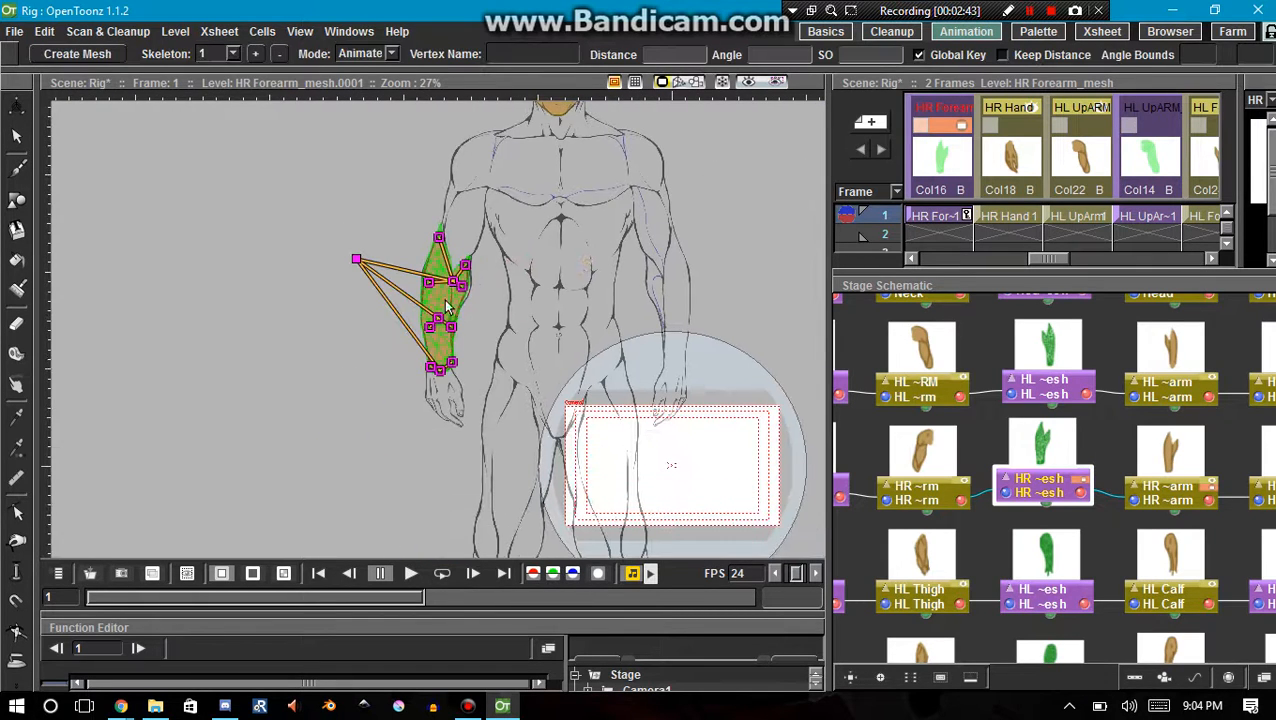
- Adjust the forearm's outer elbow vertex and the vertices in the middle of the forearm
scroll(440, 295, up, 2)
drag(424, 266, 426, 300)
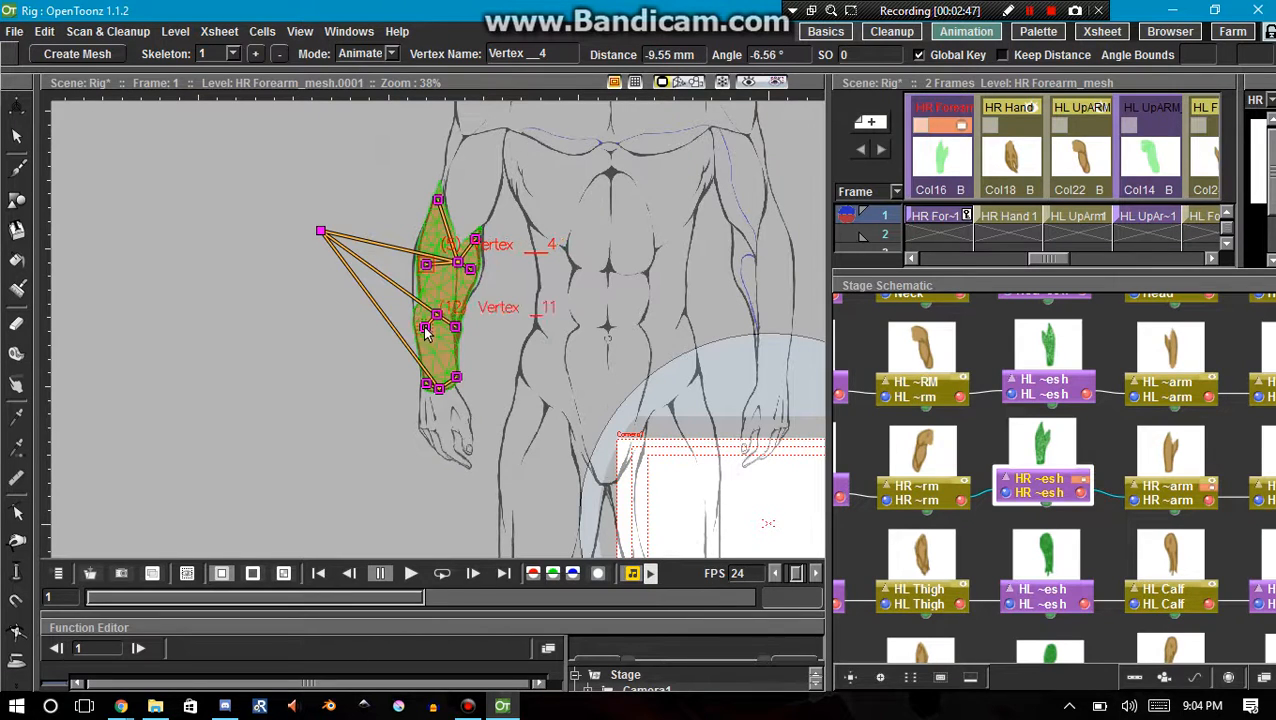
click(425, 330)
scroll(435, 340, up, 2)
click(443, 318)
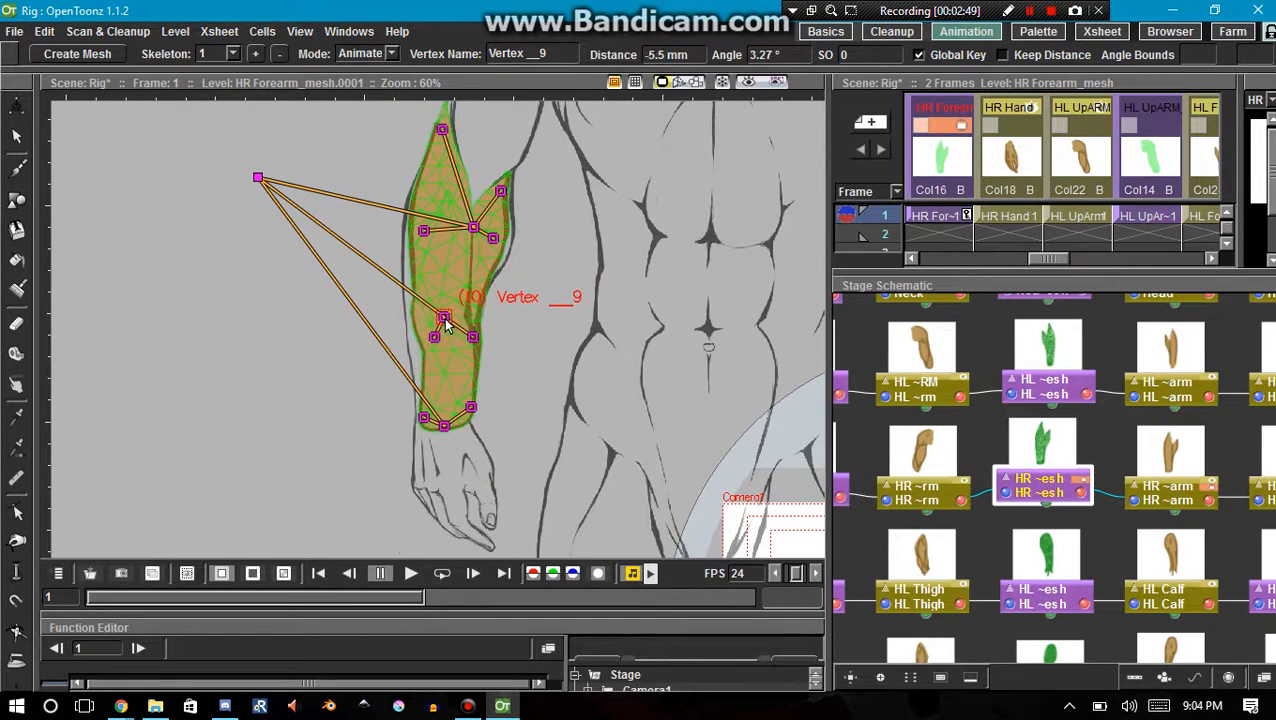
- Lengthen the forearm at the wrist with Vertex 6 and reshape its outer elbow and mid-forearm vertices
drag(445, 425, 445, 443)
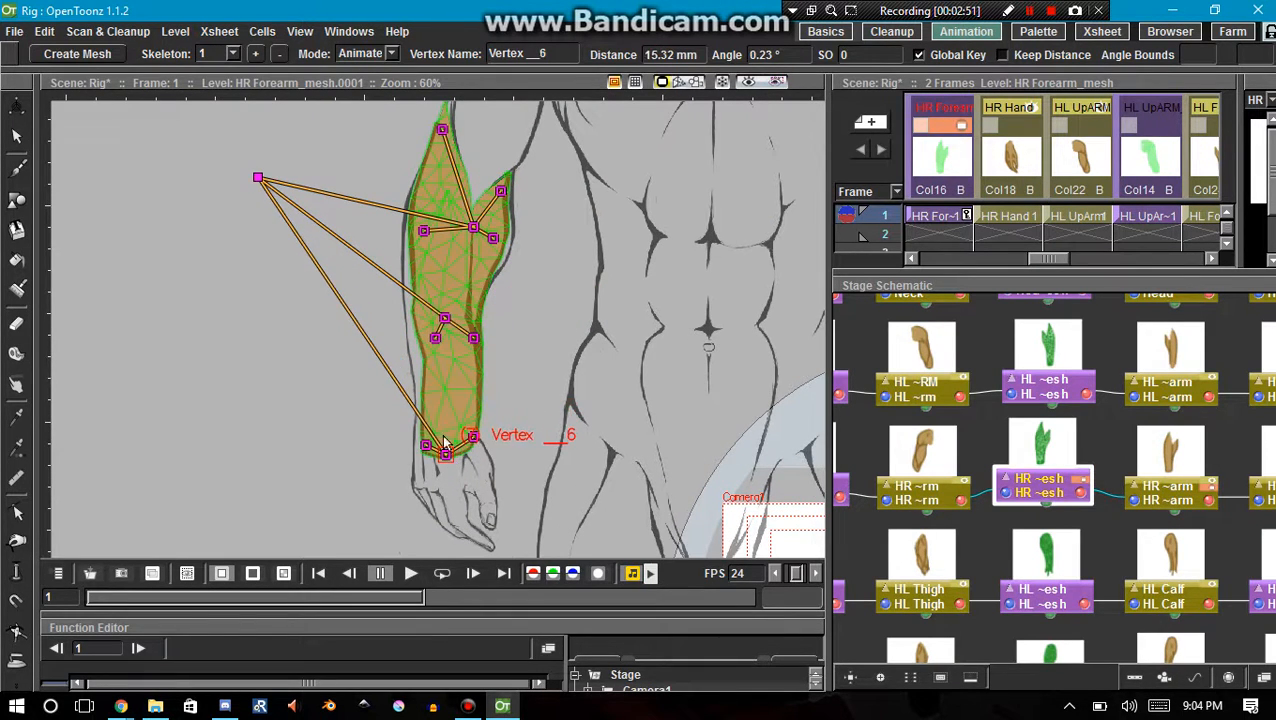
drag(426, 233, 432, 220)
drag(444, 319, 445, 362)
click(441, 345)
- Try moving the outer wrist vertex, Vertex 8, towards the centre of the wrist
click(427, 442)
mouse_move(430, 458)
mouse_down()
mouse_move(445, 452)
mouse_move(452, 468)
mouse_move(428, 455)
mouse_up()
right_click(428, 455)
key(Escape)
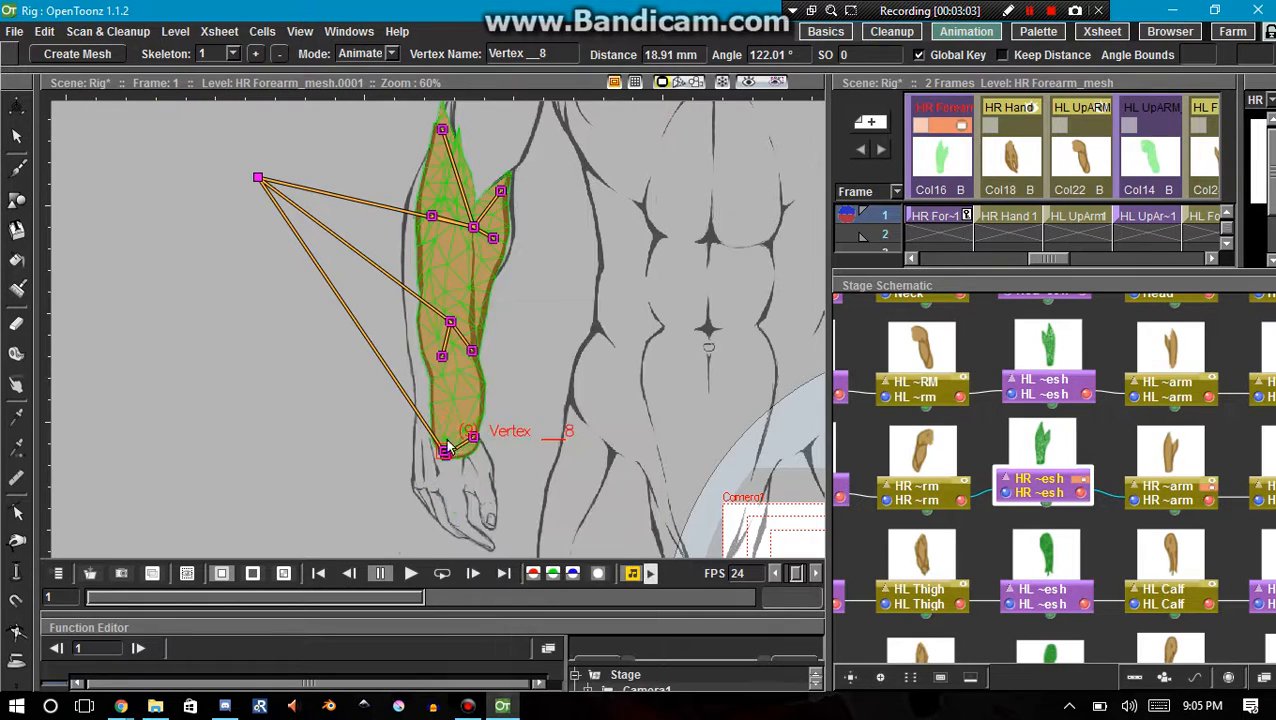
- Undo the last outer wrist vertex move and delete the HR Forearm mesh's keyframe at frame 1
click(447, 396)
key(ctrl+z)
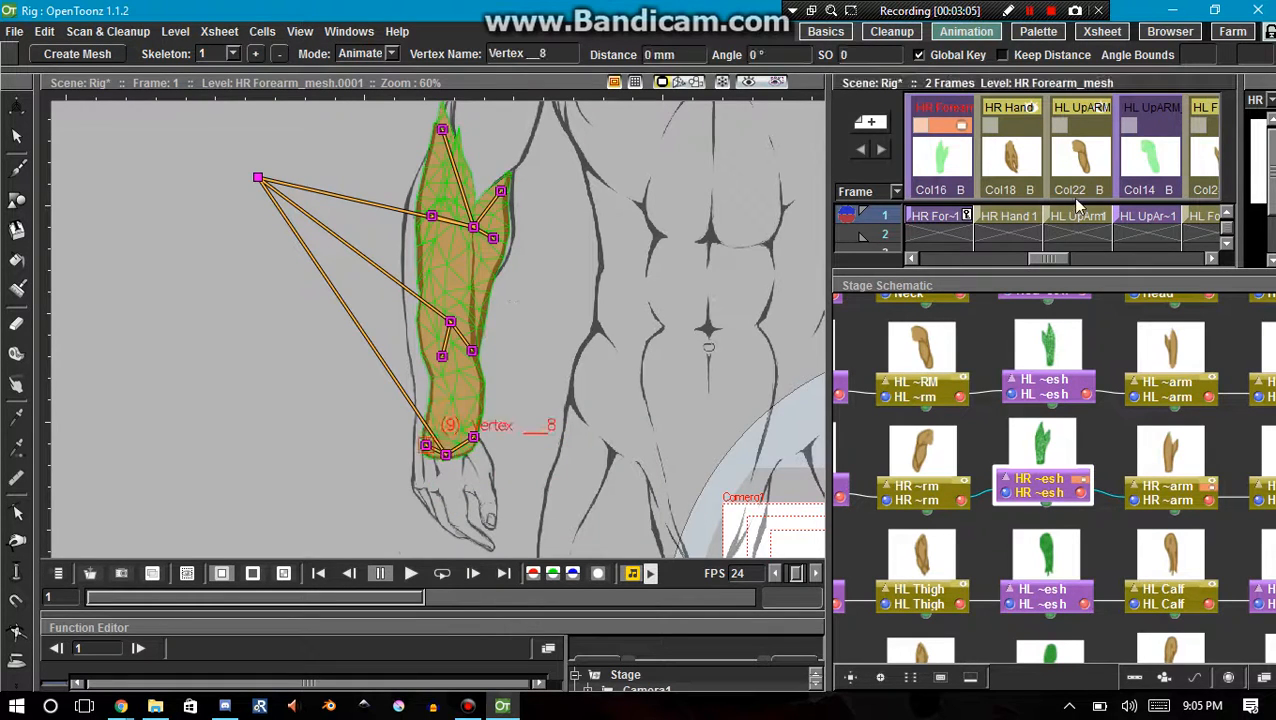
click(967, 217)
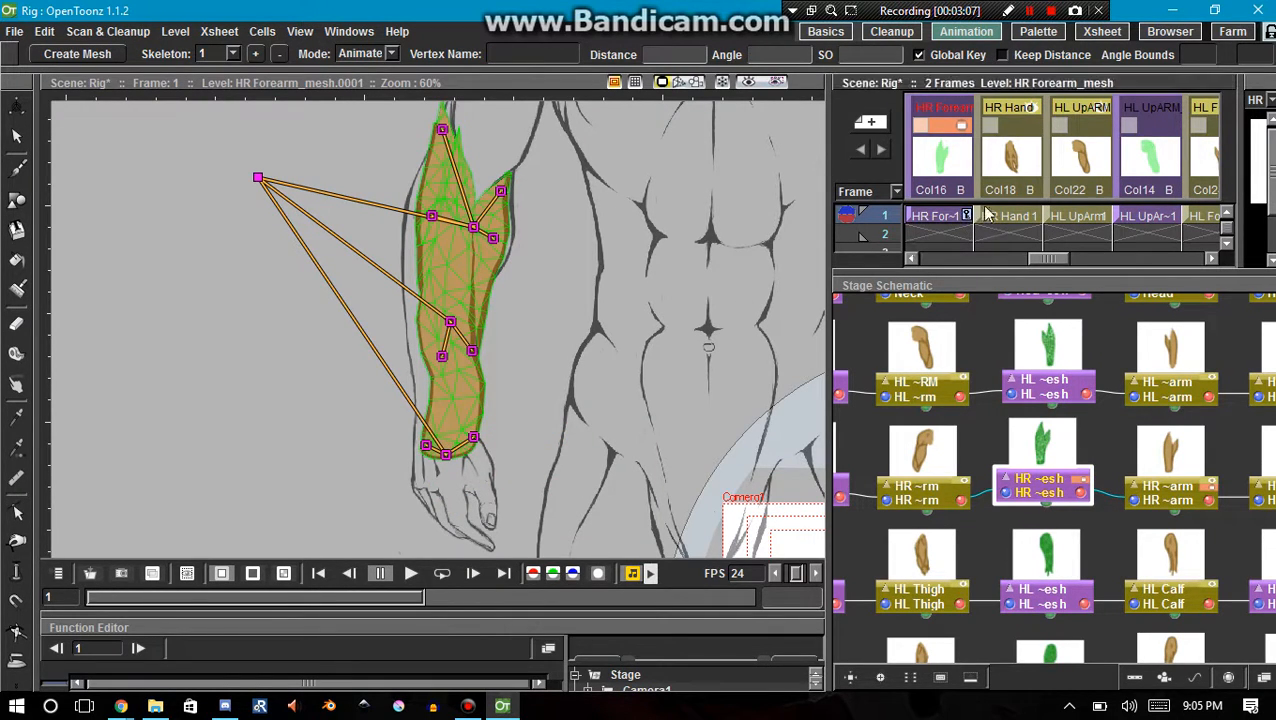
click(968, 218)
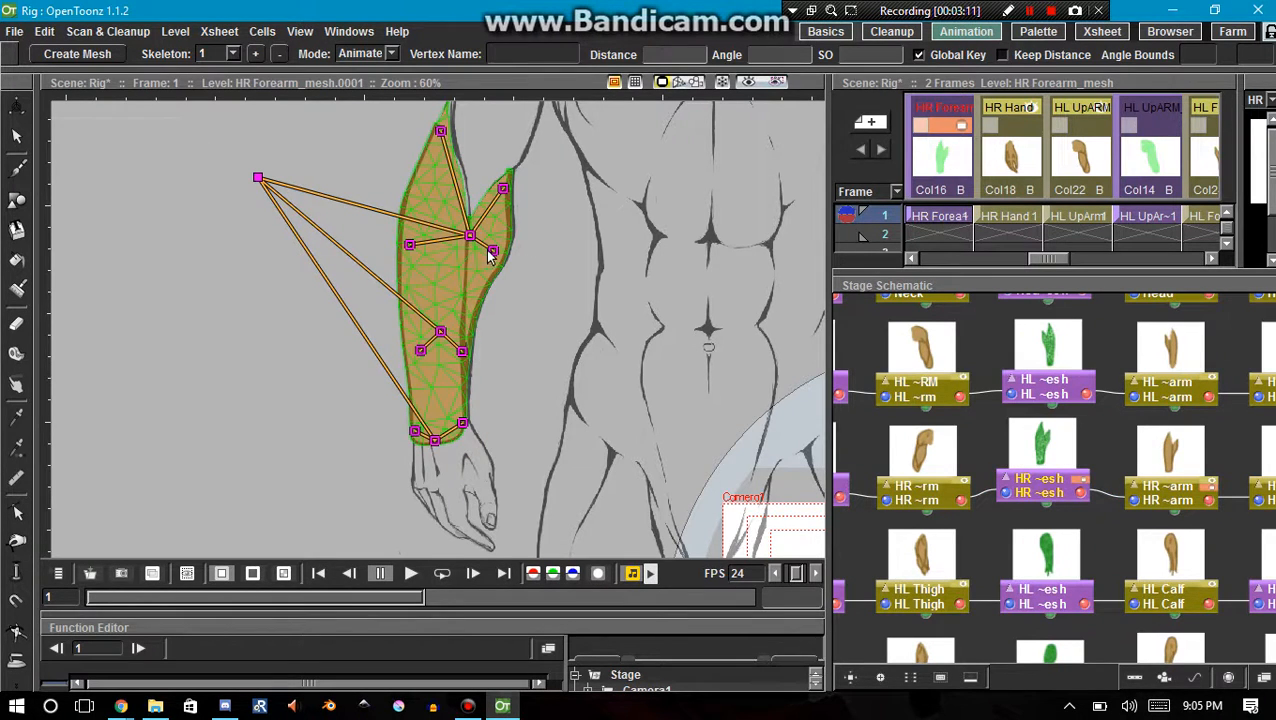
- Hide the Head drawing that covers the character's face sketch
scroll(463, 316, down, 3)
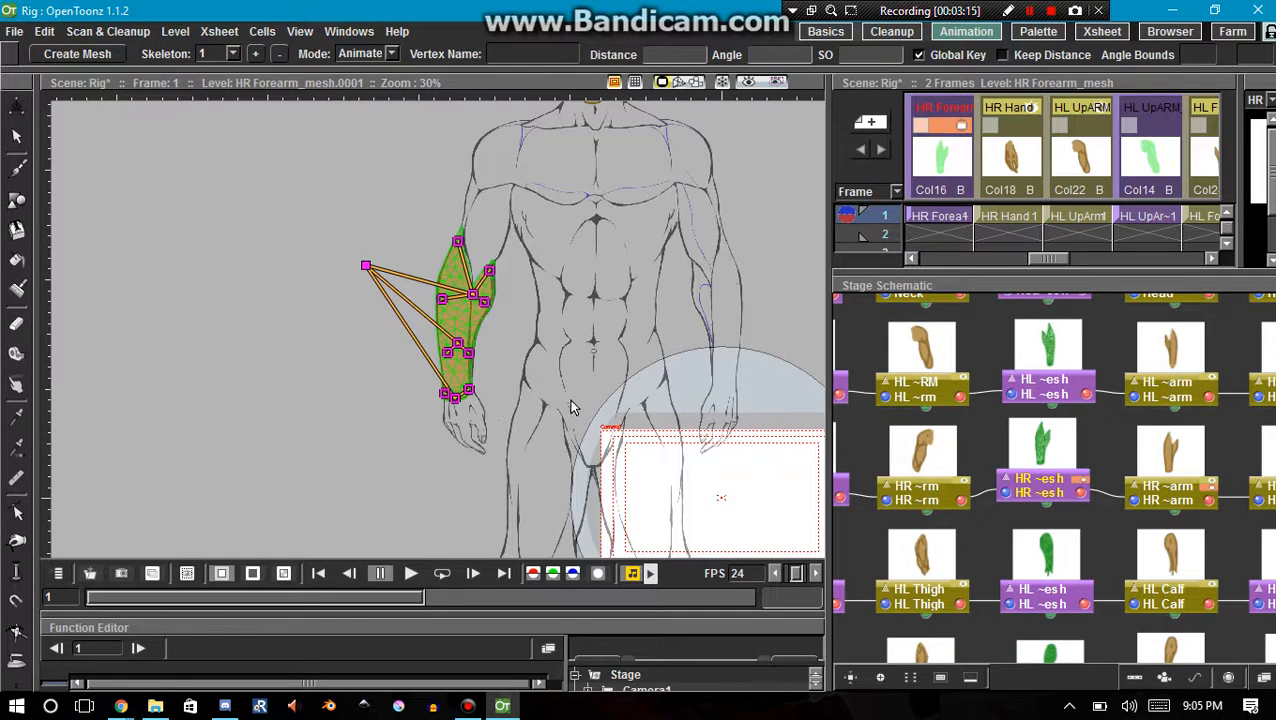
key(space)
drag(578, 361, 456, 408)
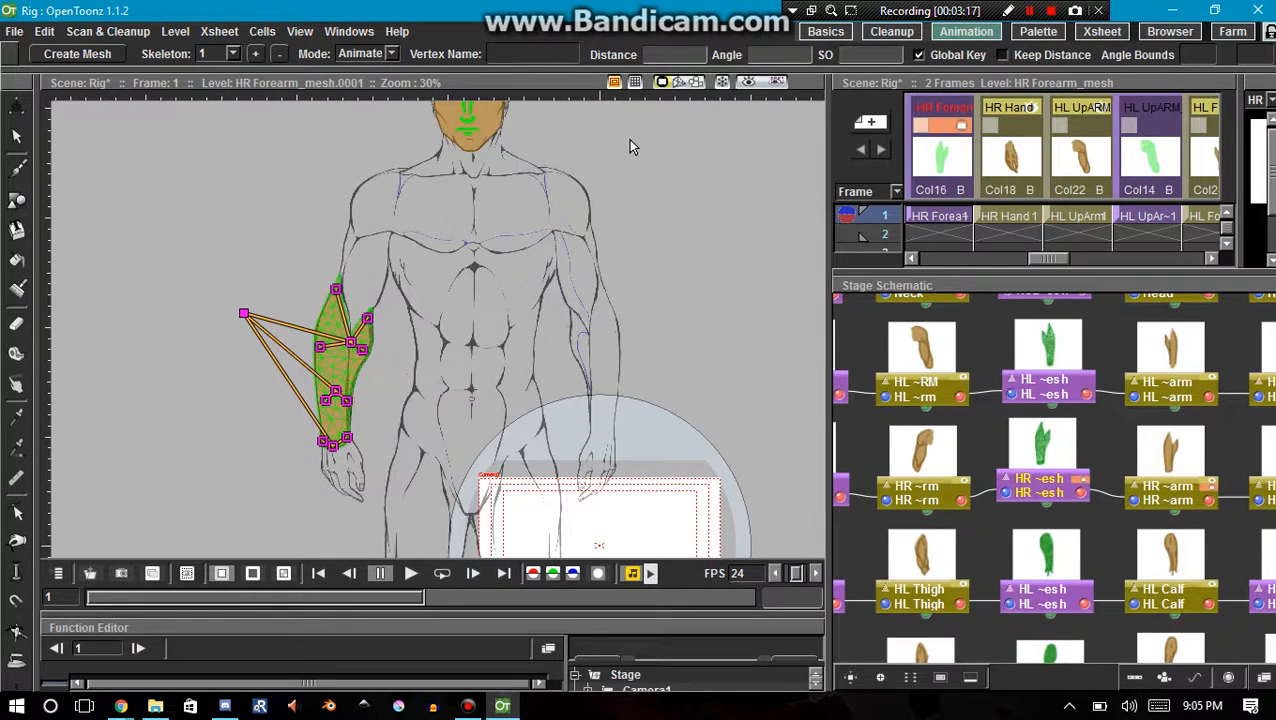
scroll(996, 563, down, 2)
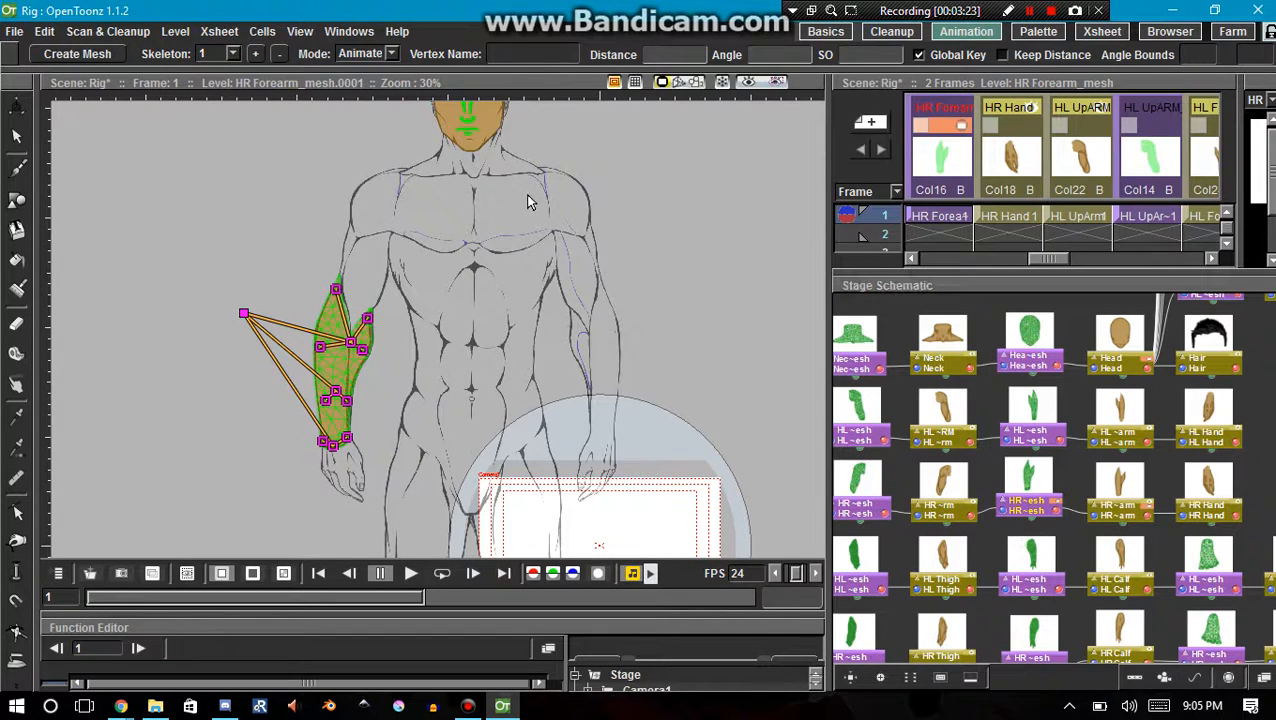
key(space)
drag(472, 165, 503, 470)
scroll(515, 460, up, 5)
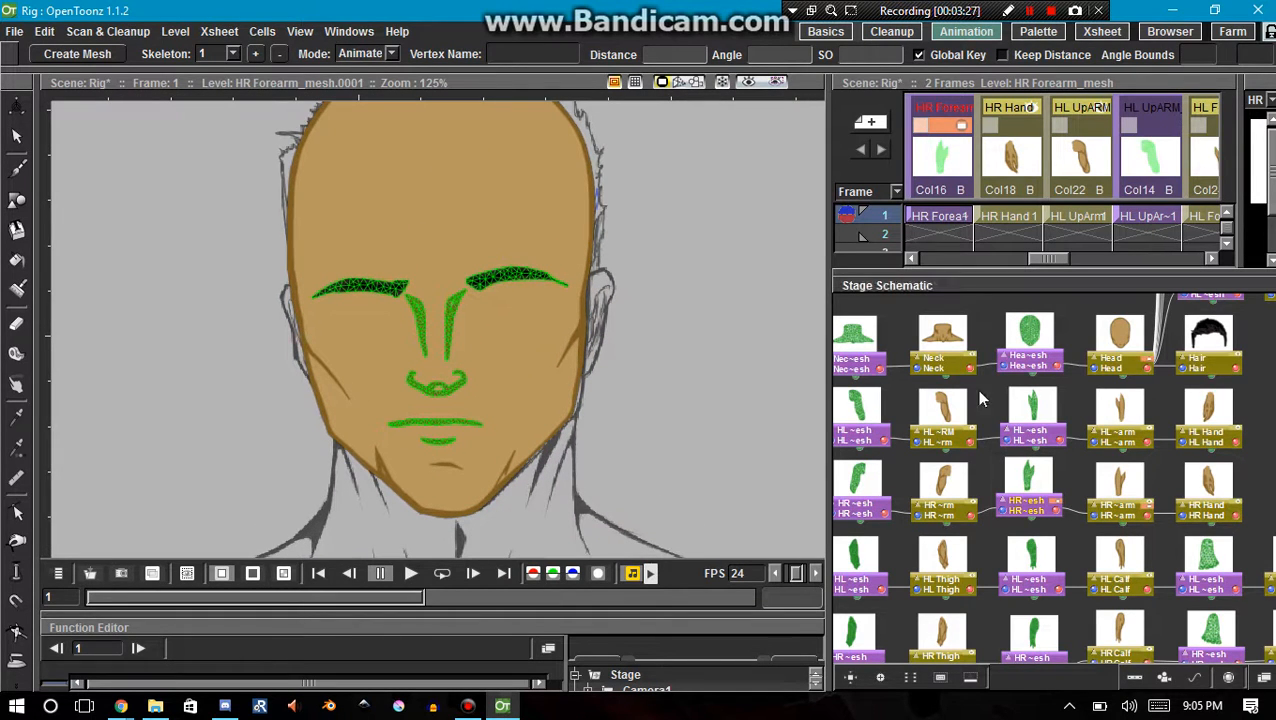
click(953, 405)
scroll(945, 412, up, 2)
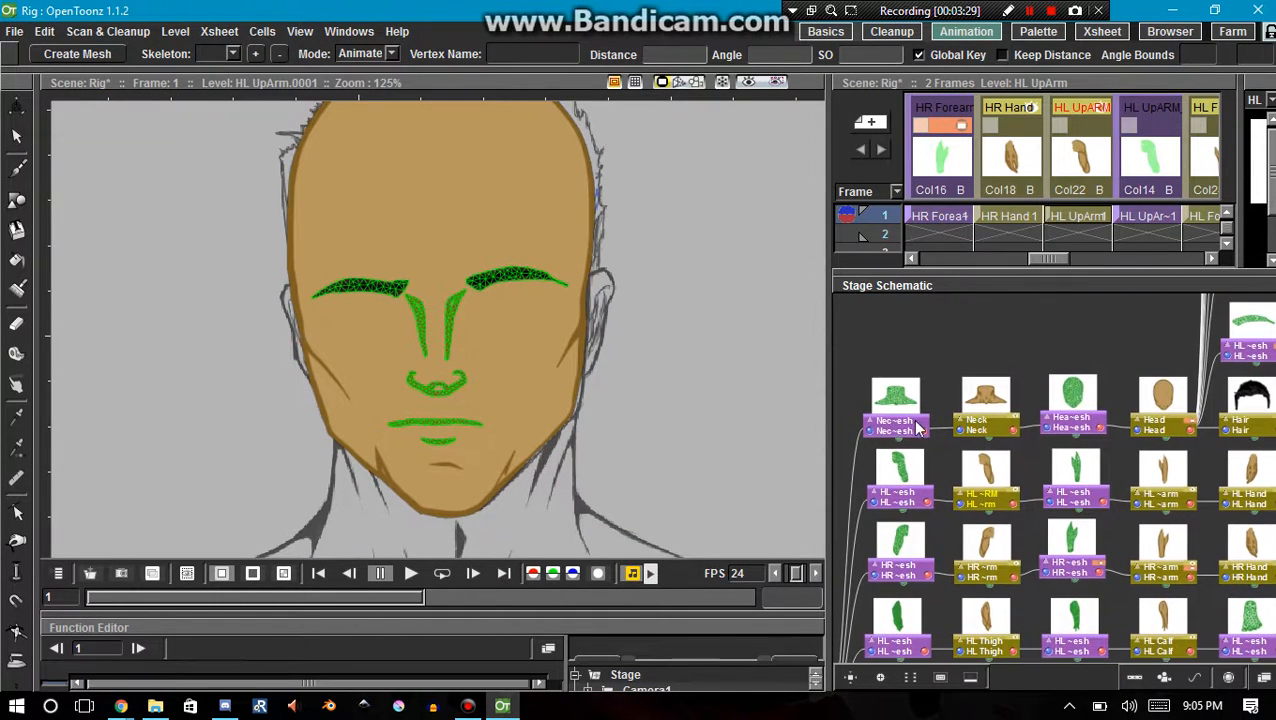
click(1190, 428)
click(1189, 423)
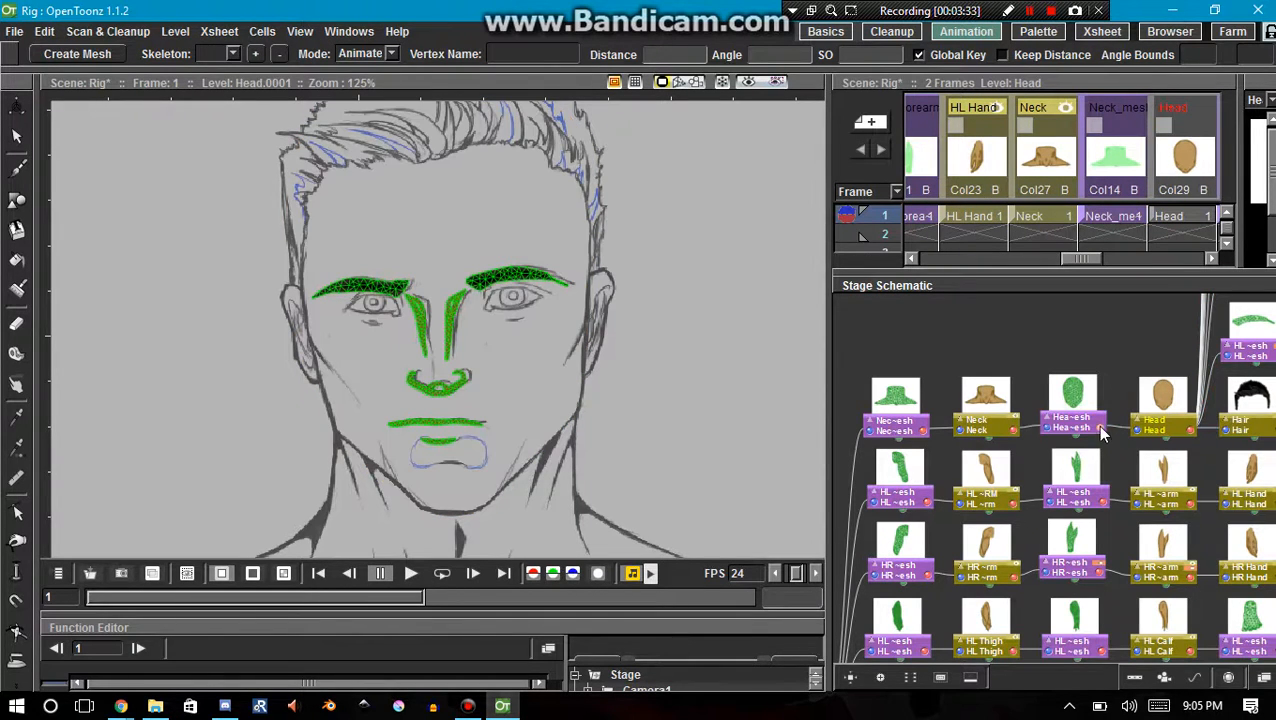
- Show the Neck drawing and its mesh, and select the Neck mesh to display its skeleton
drag(1120, 422, 1148, 434)
click(1045, 443)
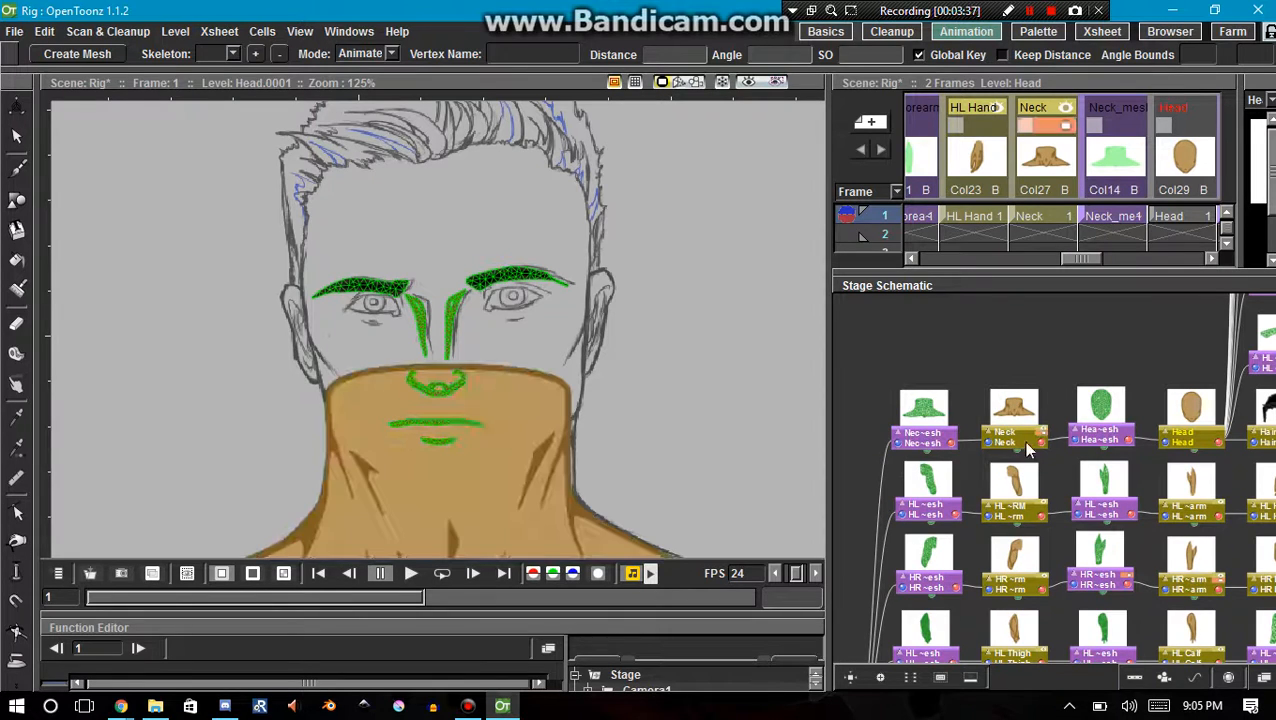
click(925, 420)
key(space)
drag(706, 275, 729, 122)
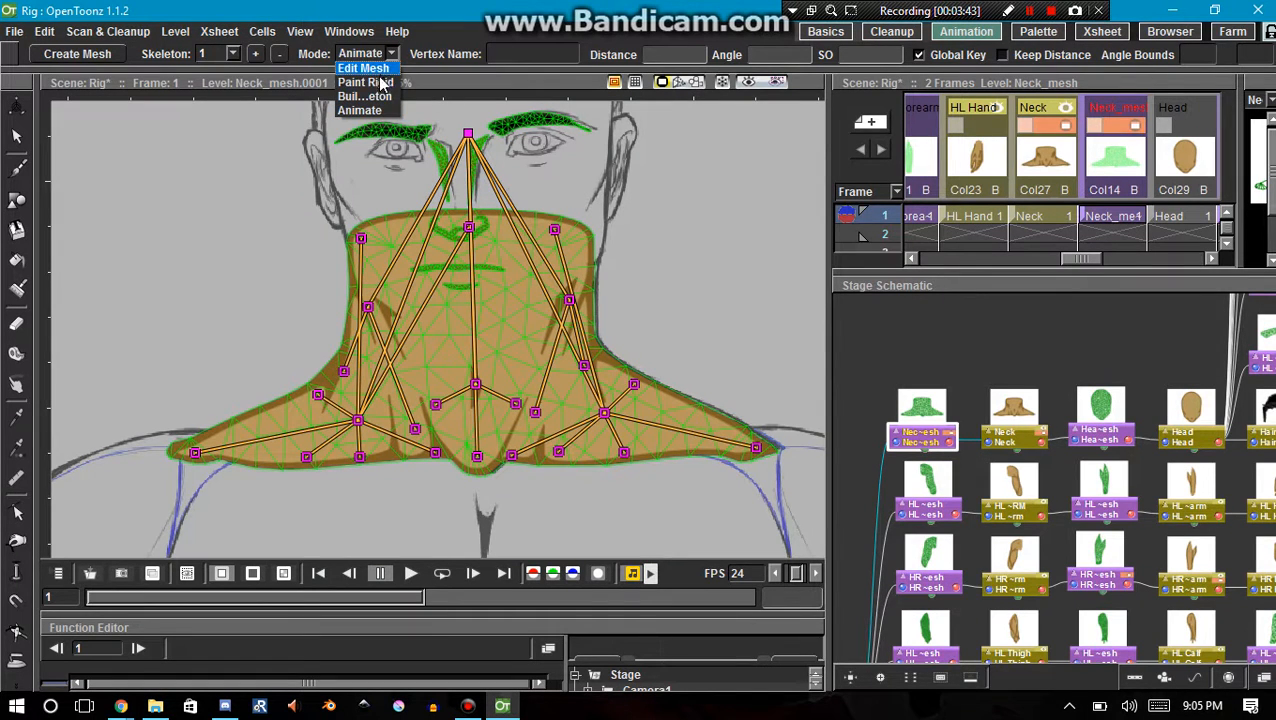
- Move the neck skeleton's root vertex slightly upward in Build Skeleton mode and return the Plastic tool to Animate mode
click(372, 96)
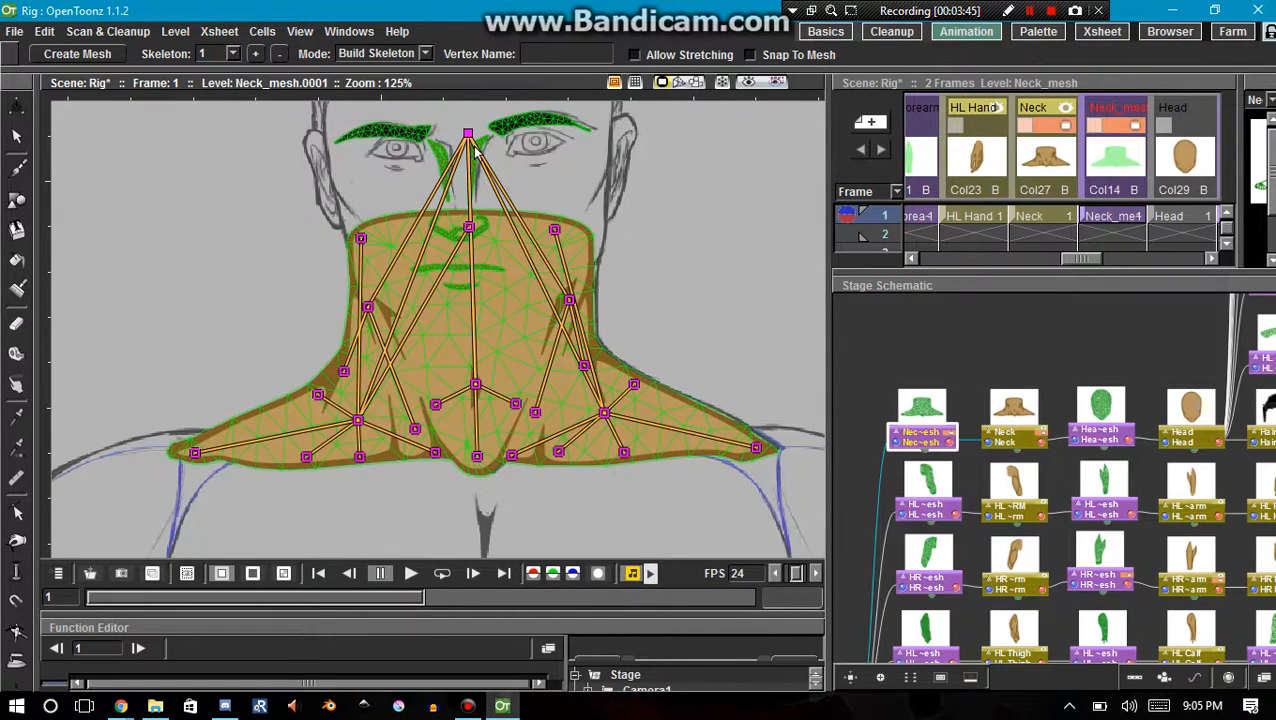
mouse_move(468, 135)
mouse_down()
mouse_move(414, 126)
mouse_move(338, 144)
mouse_move(251, 239)
mouse_move(234, 324)
mouse_move(241, 495)
mouse_move(273, 537)
mouse_move(307, 551)
mouse_move(657, 550)
mouse_move(720, 533)
mouse_move(782, 492)
mouse_move(808, 465)
mouse_move(795, 316)
mouse_move(655, 174)
mouse_move(461, 118)
mouse_up()
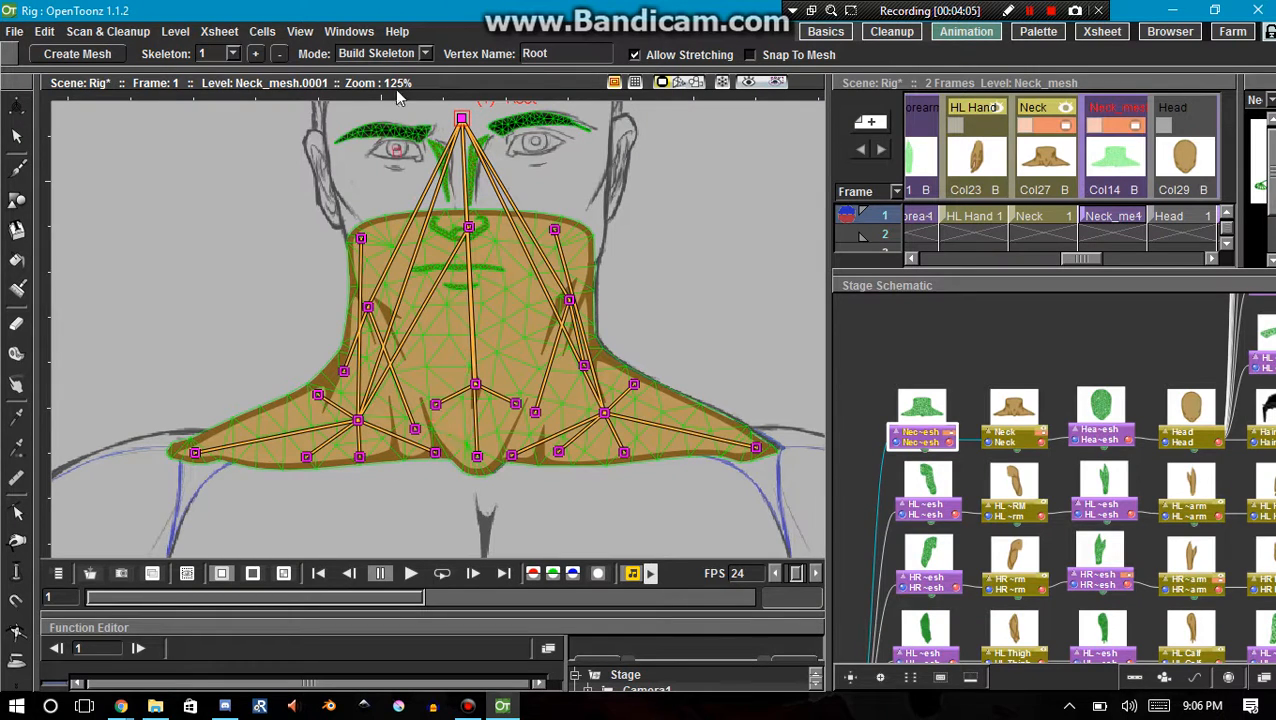
click(425, 54)
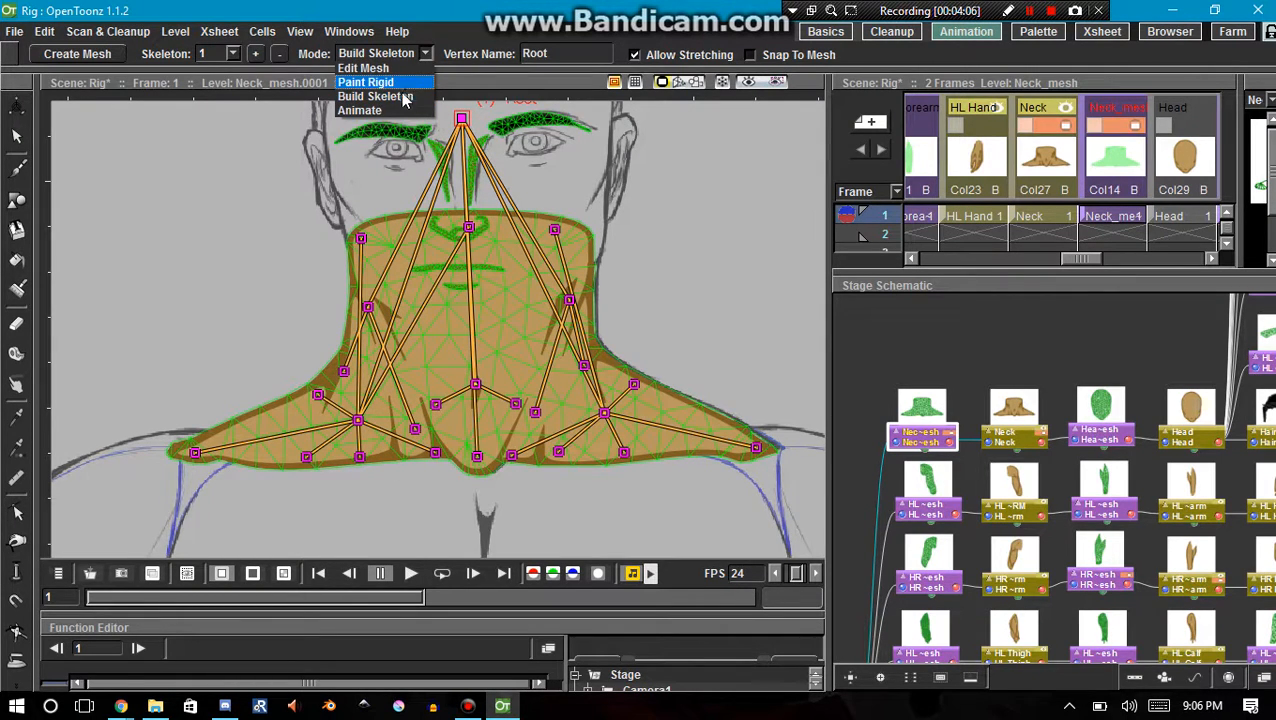
click(399, 111)
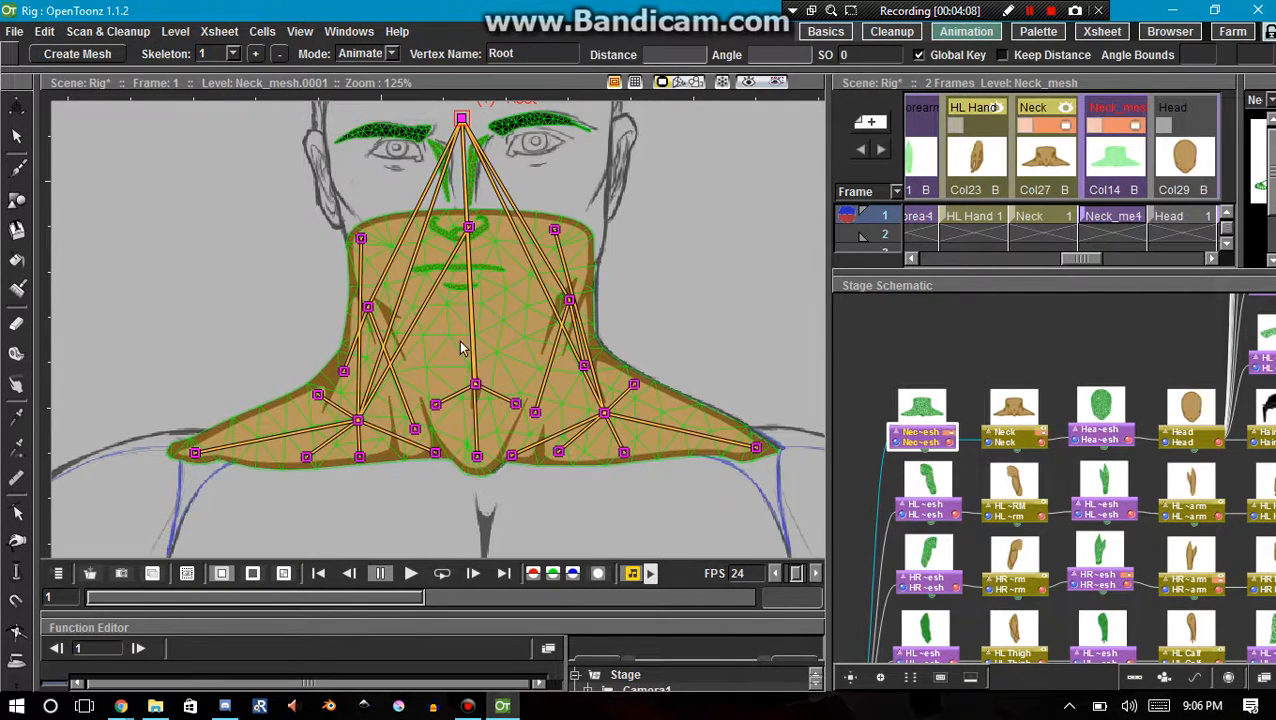
- Move the two side vertices where the neck meets the shoulder, including Vertex 44, and save the scene
mouse_move(343, 370)
mouse_down()
mouse_move(358, 362)
mouse_move(325, 412)
mouse_move(334, 393)
mouse_up()
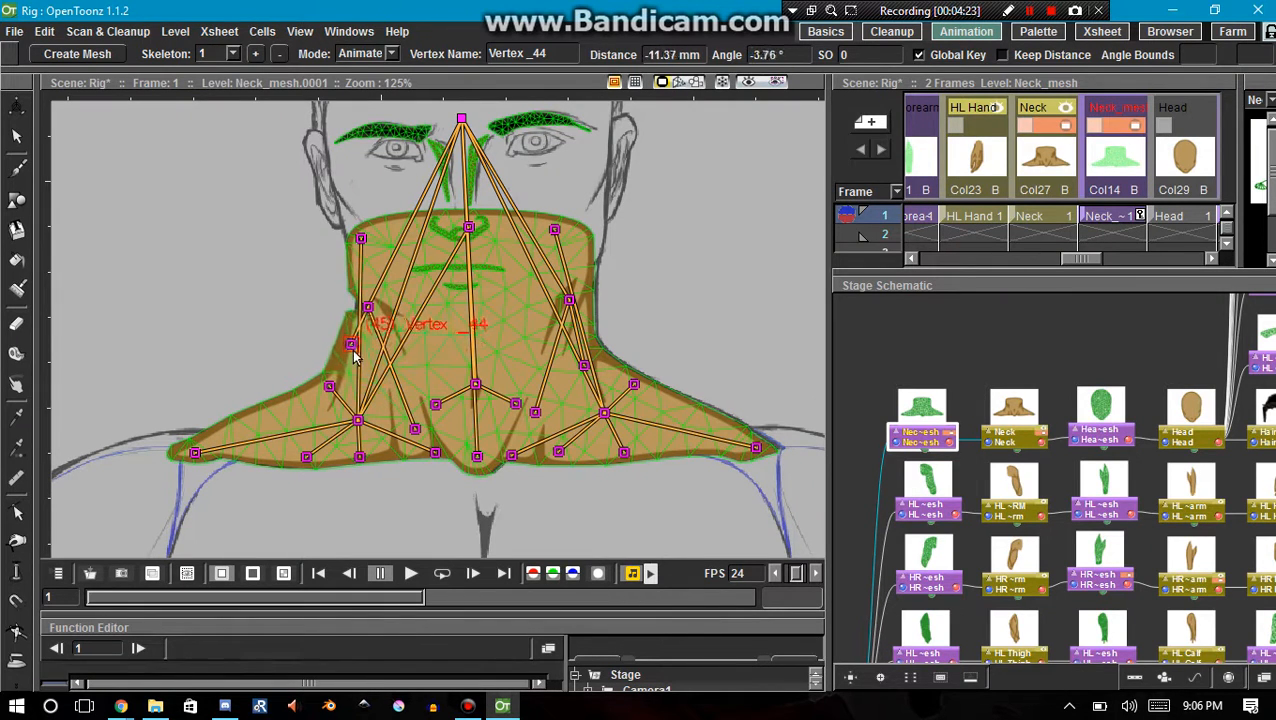
key(ctrl+s)
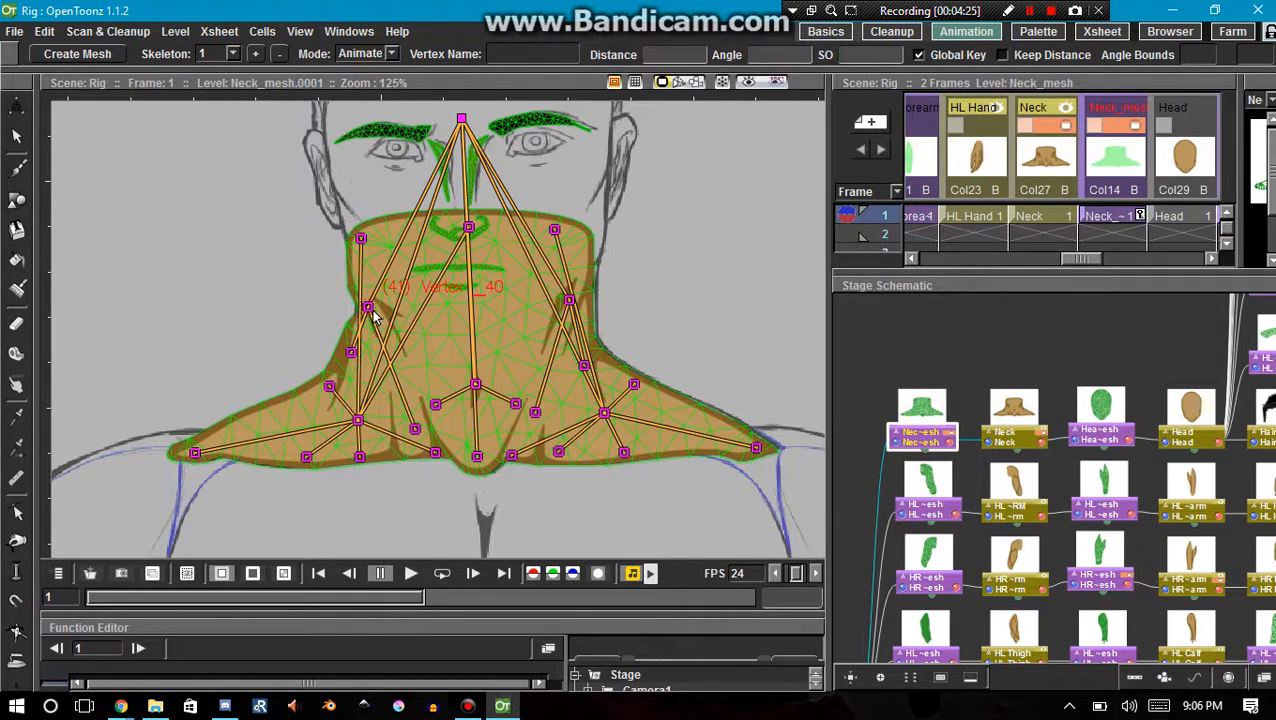
- Undo the shoulder-side vertex moves, and shift Vertex 40 and its lower inner vertex slightly upward on the neck
key(ctrl+z)
key(ctrl+z)
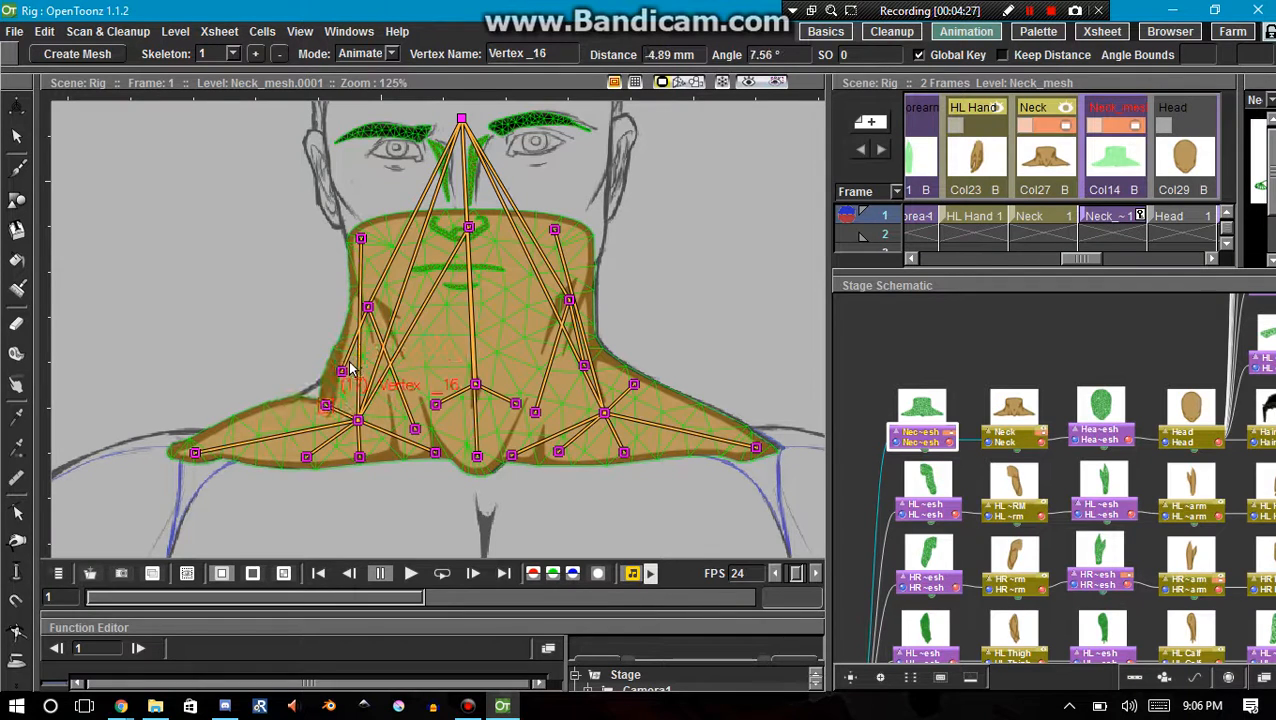
drag(370, 313, 372, 314)
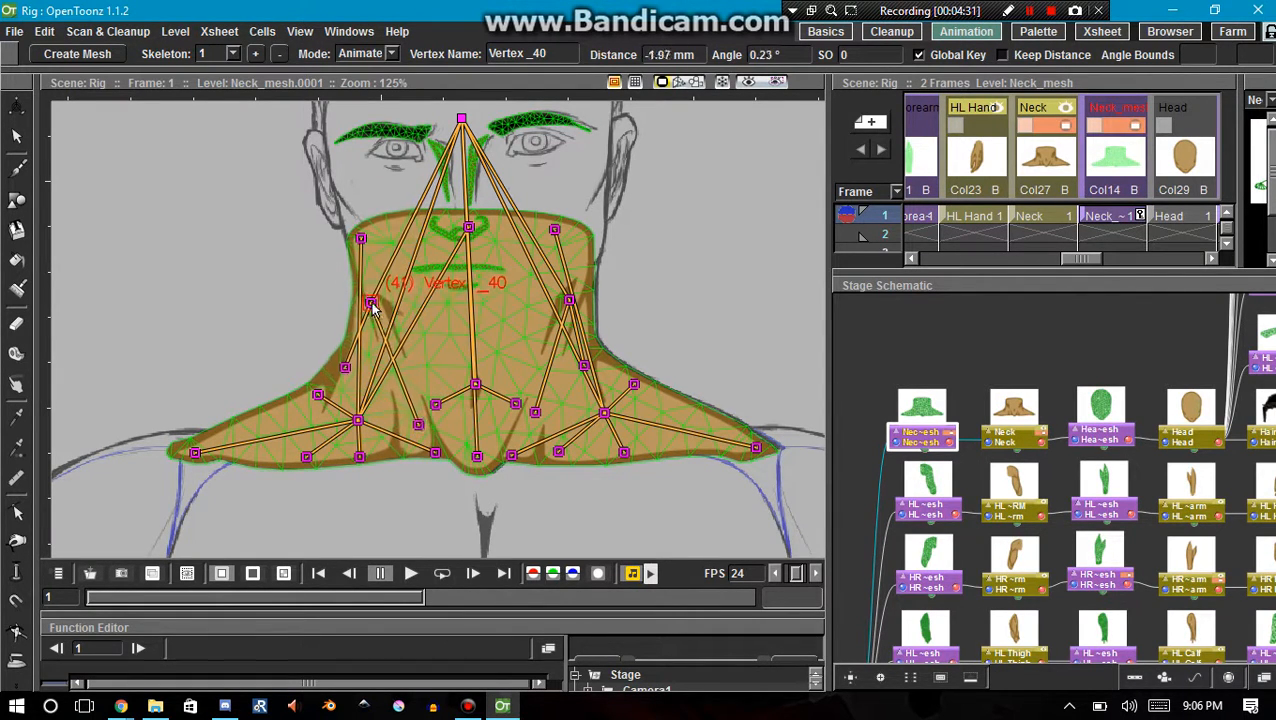
mouse_move(373, 303)
mouse_down()
mouse_move(381, 311)
mouse_move(374, 302)
mouse_up()
click(421, 422)
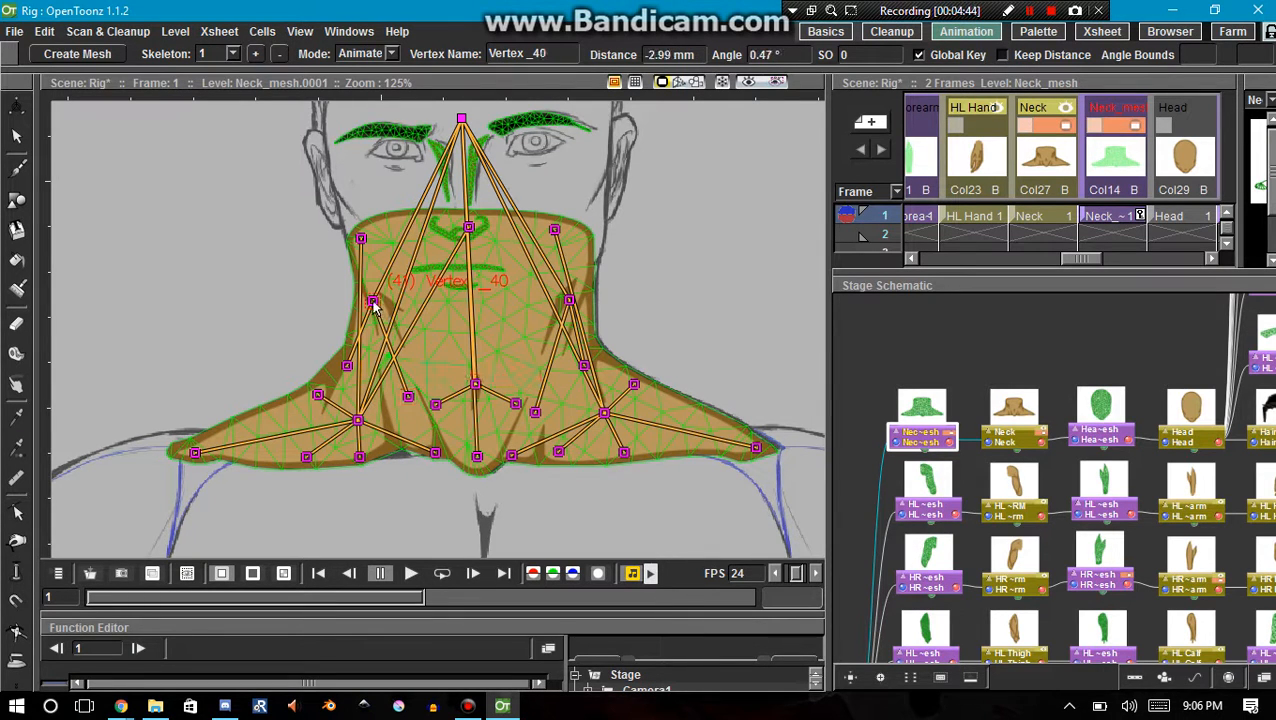
- Fine-tune Vertex 40 and Vertex 44 along the side of the neck and select the root vertex
drag(375, 305, 349, 367)
click(353, 365)
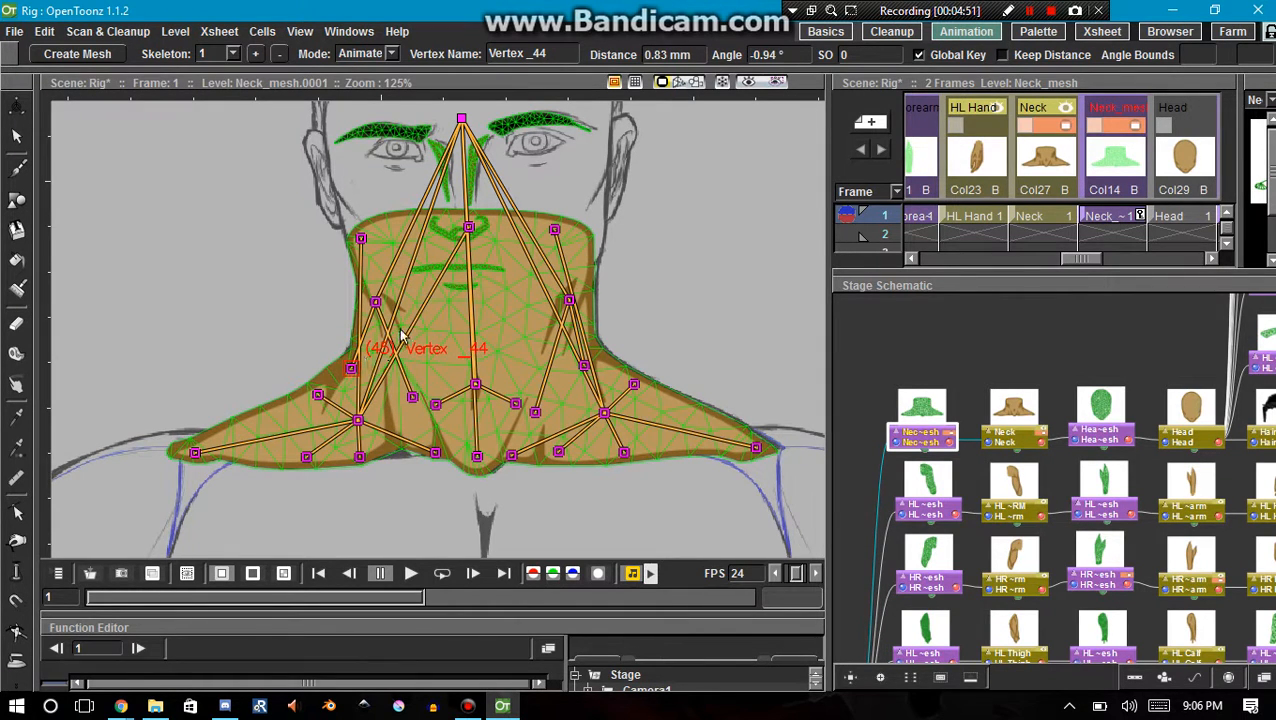
click(462, 119)
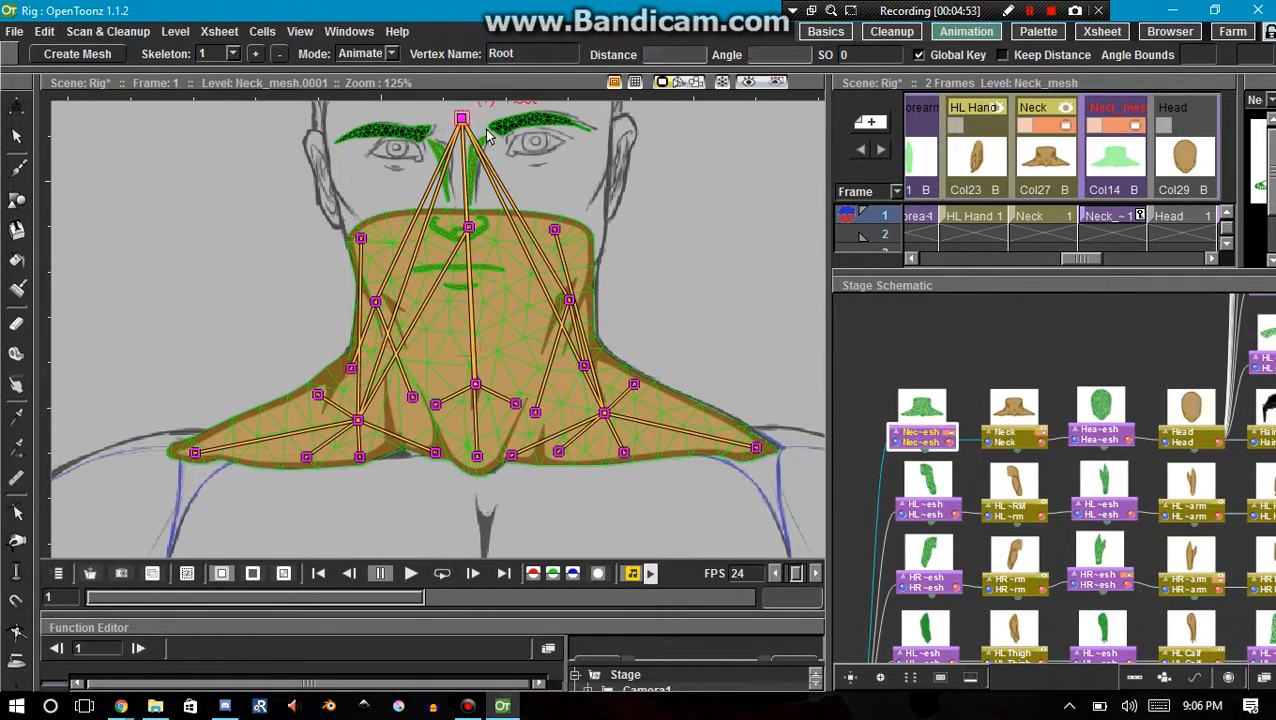
- Reshape the neck's upper edge by raising its central vertex and adjusting the two corner vertices, Vertex 14 and Vertex 12
drag(469, 230, 499, 174)
mouse_move(557, 233)
mouse_down()
mouse_move(581, 203)
mouse_move(574, 227)
mouse_up()
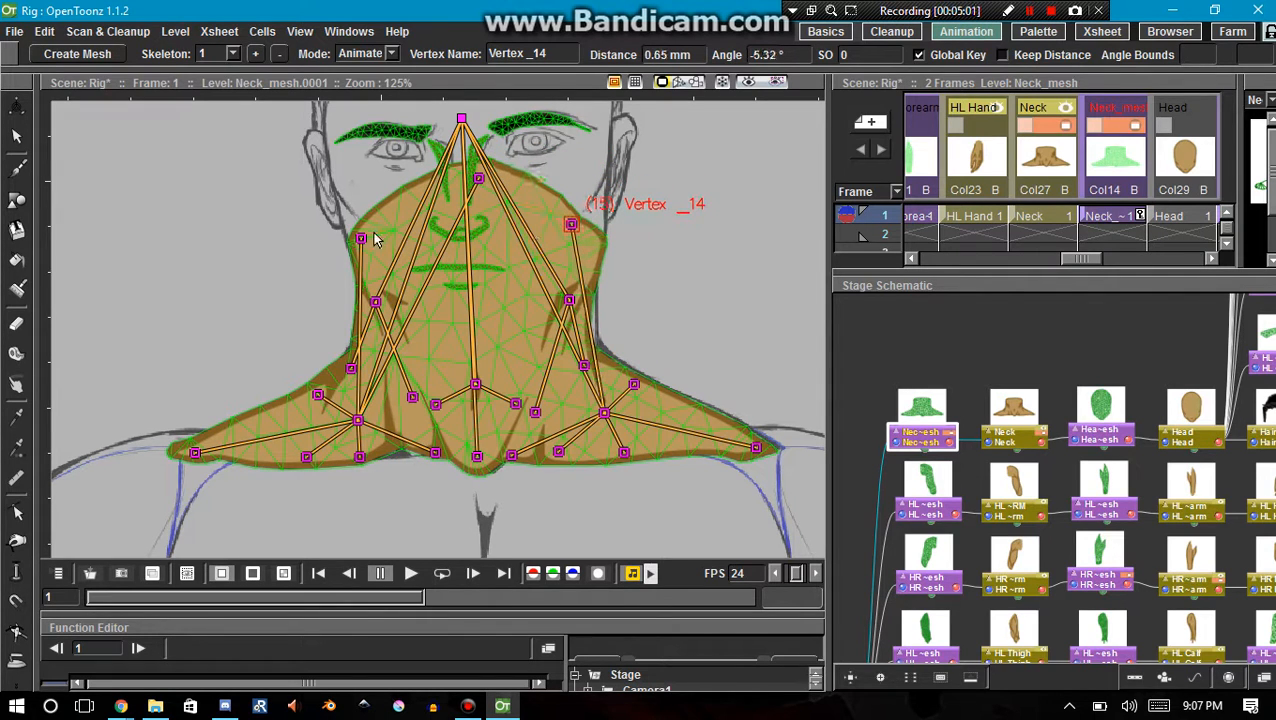
drag(363, 241, 344, 191)
scroll(527, 330, up, 4)
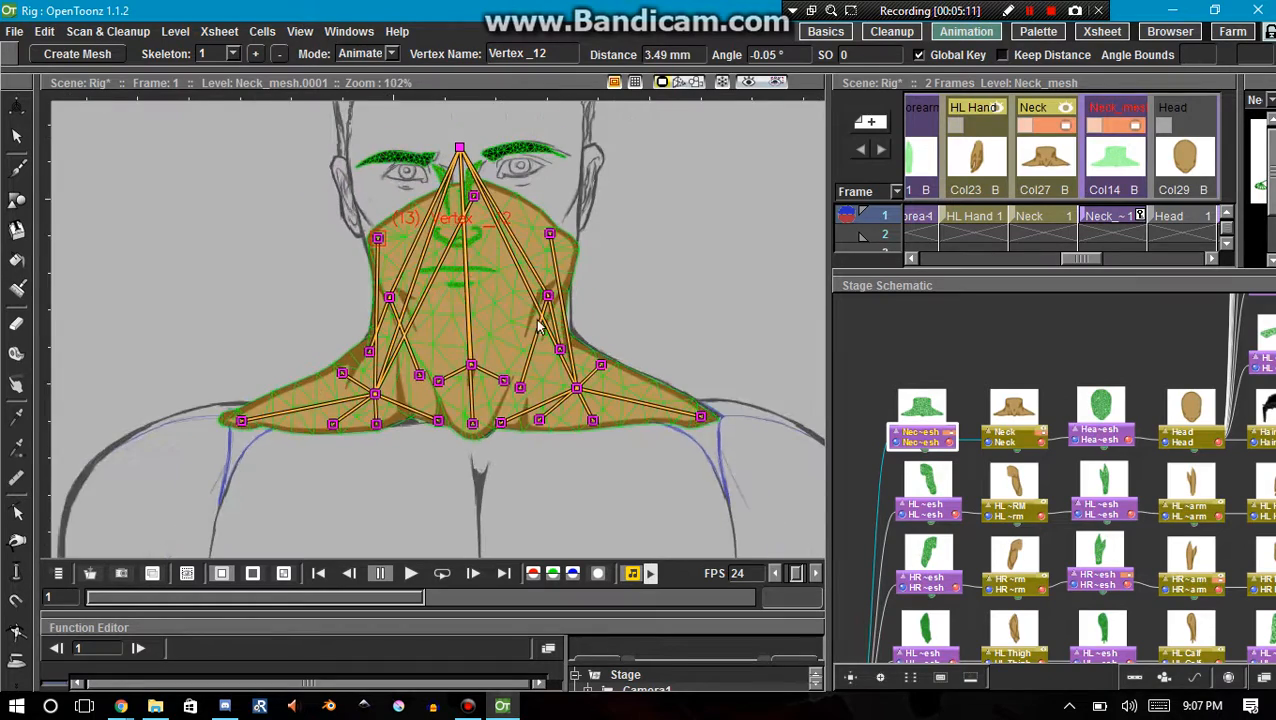
- Nudge Vertex 38 on the side of the neck and raise Vertex 35 at the throat
mouse_move(540, 287)
mouse_down()
mouse_move(527, 276)
mouse_move(547, 280)
mouse_up()
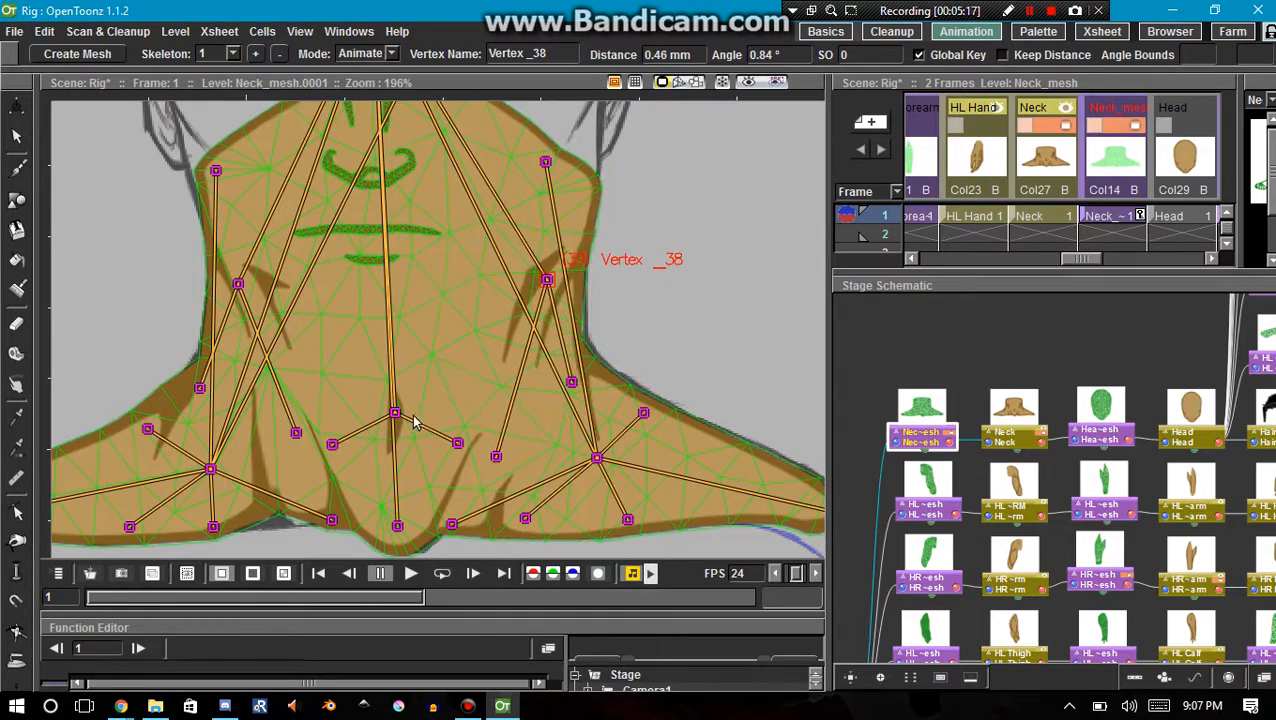
scroll(390, 413, up, 4)
drag(390, 413, 390, 334)
scroll(400, 340, down, 5)
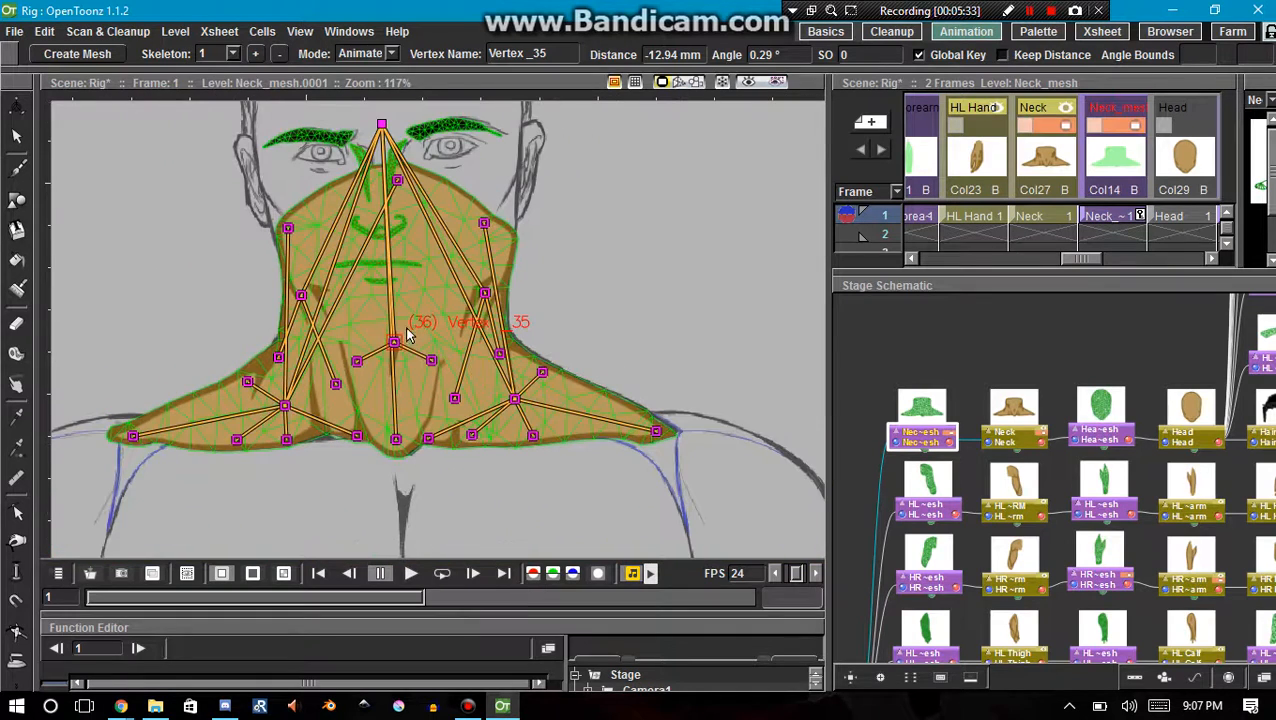
- Delete the neck mesh's keyframe at frame 1 and lower the root vertex slightly in Build Skeleton mode
click(1141, 214)
key(Delete)
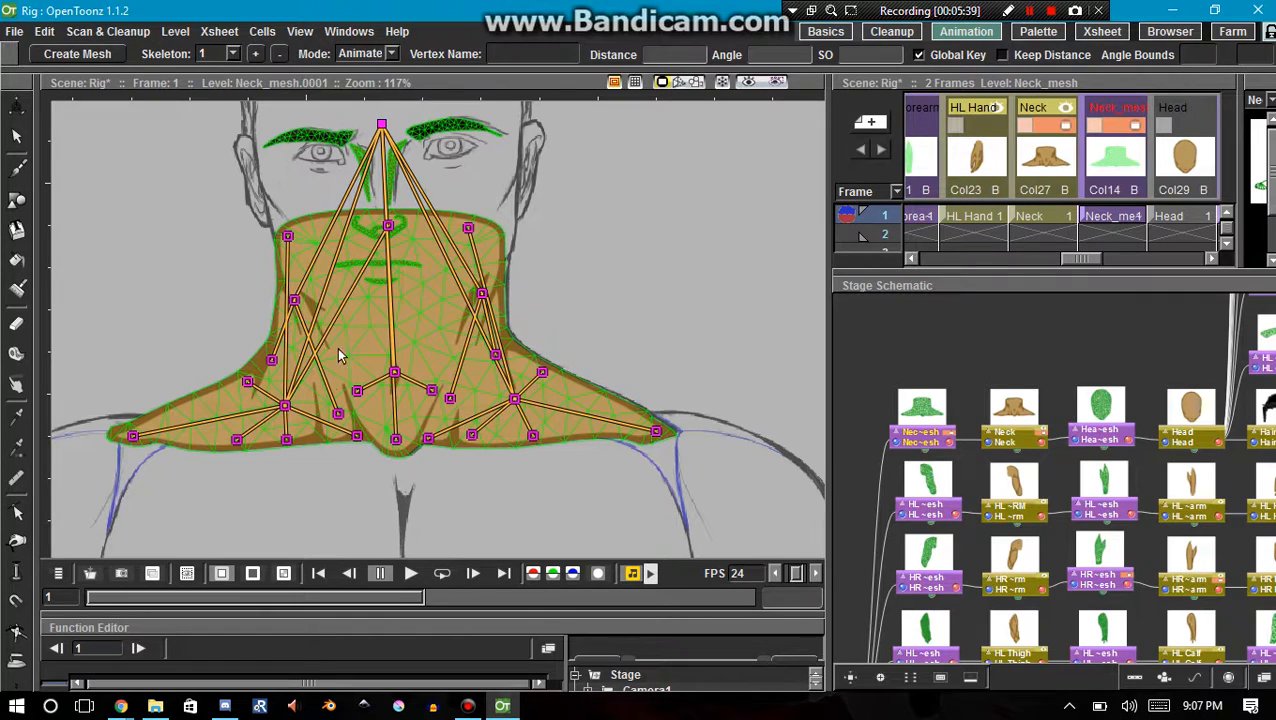
click(388, 54)
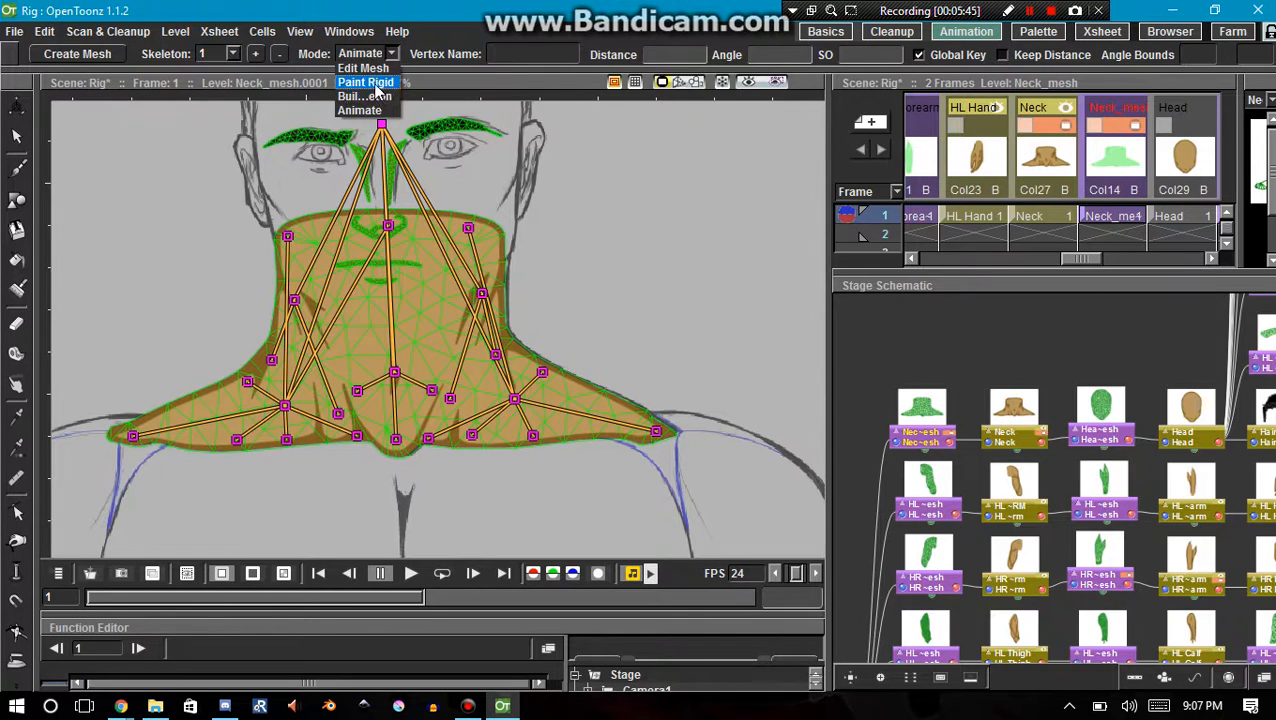
click(370, 97)
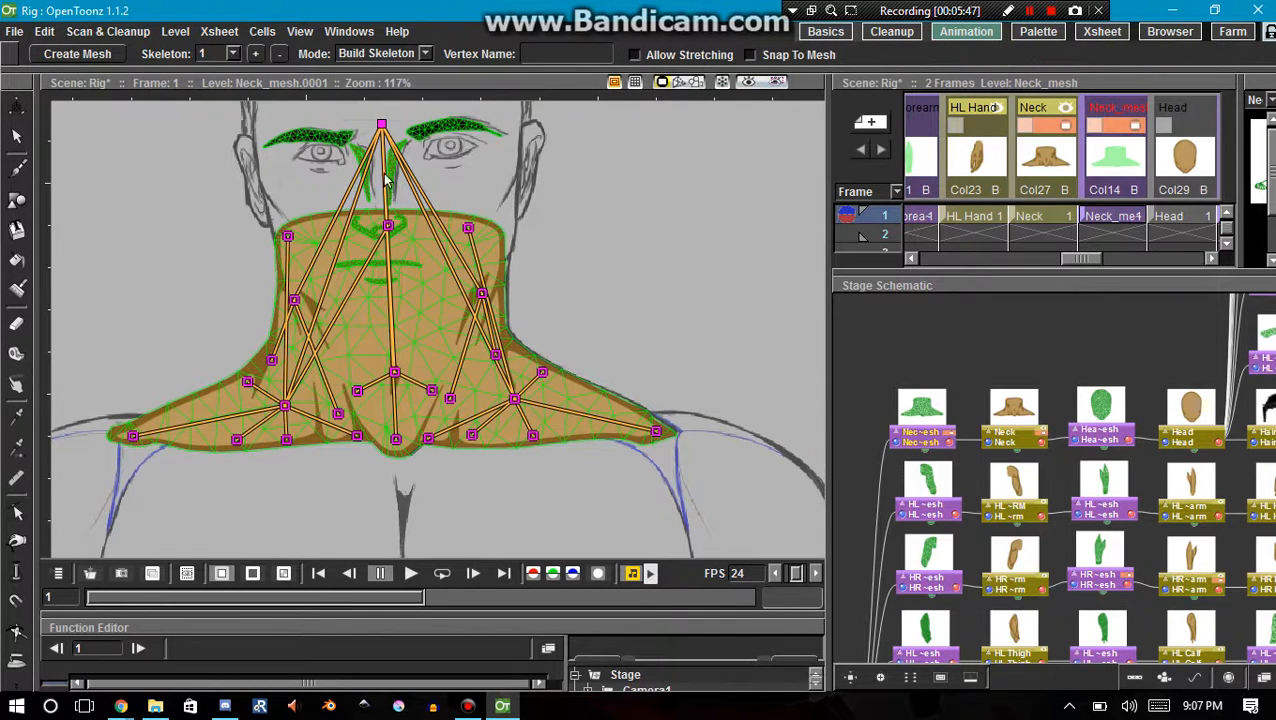
mouse_move(381, 124)
mouse_down()
mouse_move(407, 302)
mouse_move(390, 322)
mouse_move(420, 322)
mouse_move(370, 322)
mouse_move(436, 319)
mouse_move(560, 222)
mouse_move(586, 222)
mouse_move(640, 312)
mouse_move(643, 343)
mouse_move(495, 352)
mouse_move(305, 305)
mouse_move(220, 305)
mouse_move(268, 200)
mouse_move(247, 210)
mouse_move(397, 185)
mouse_move(458, 212)
mouse_move(543, 312)
mouse_move(506, 474)
mouse_move(348, 465)
mouse_move(300, 502)
mouse_move(253, 490)
mouse_move(226, 448)
mouse_move(430, 285)
mouse_move(386, 178)
mouse_move(384, 137)
mouse_up()
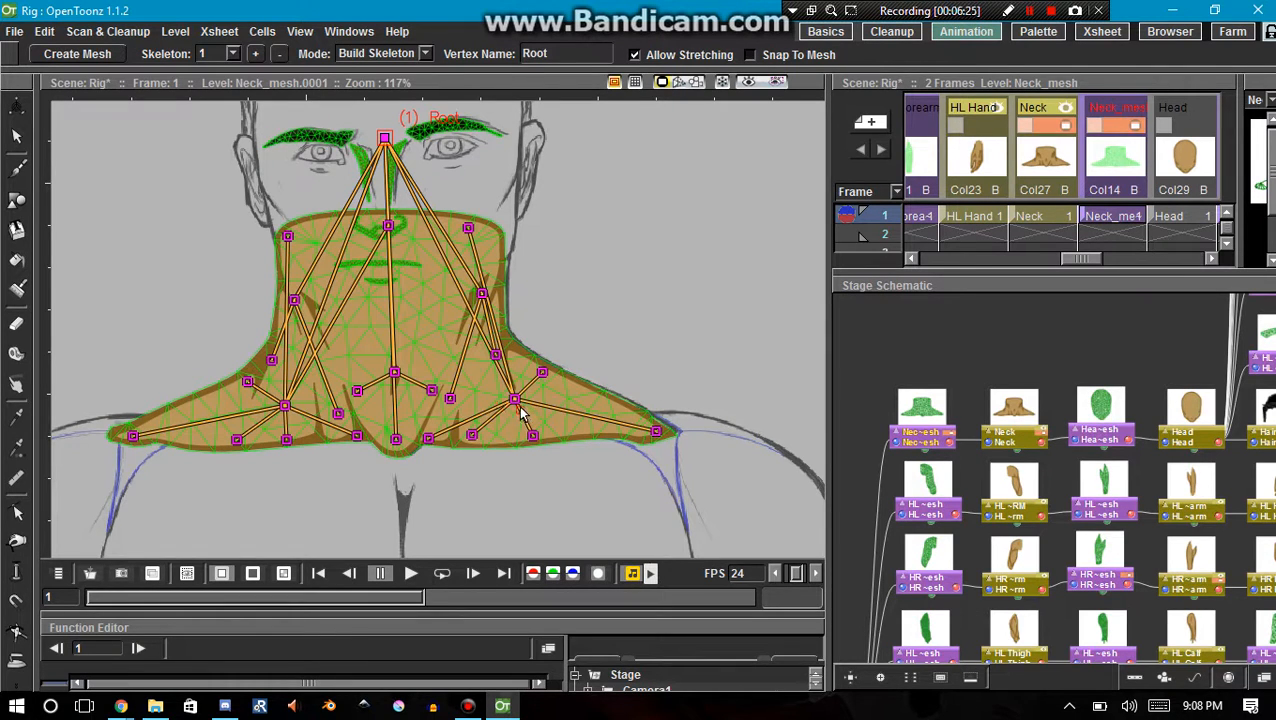
- Switch the neck mesh back to Animate mode and try a slight outward move of Vertex 5 near the shoulder
click(425, 55)
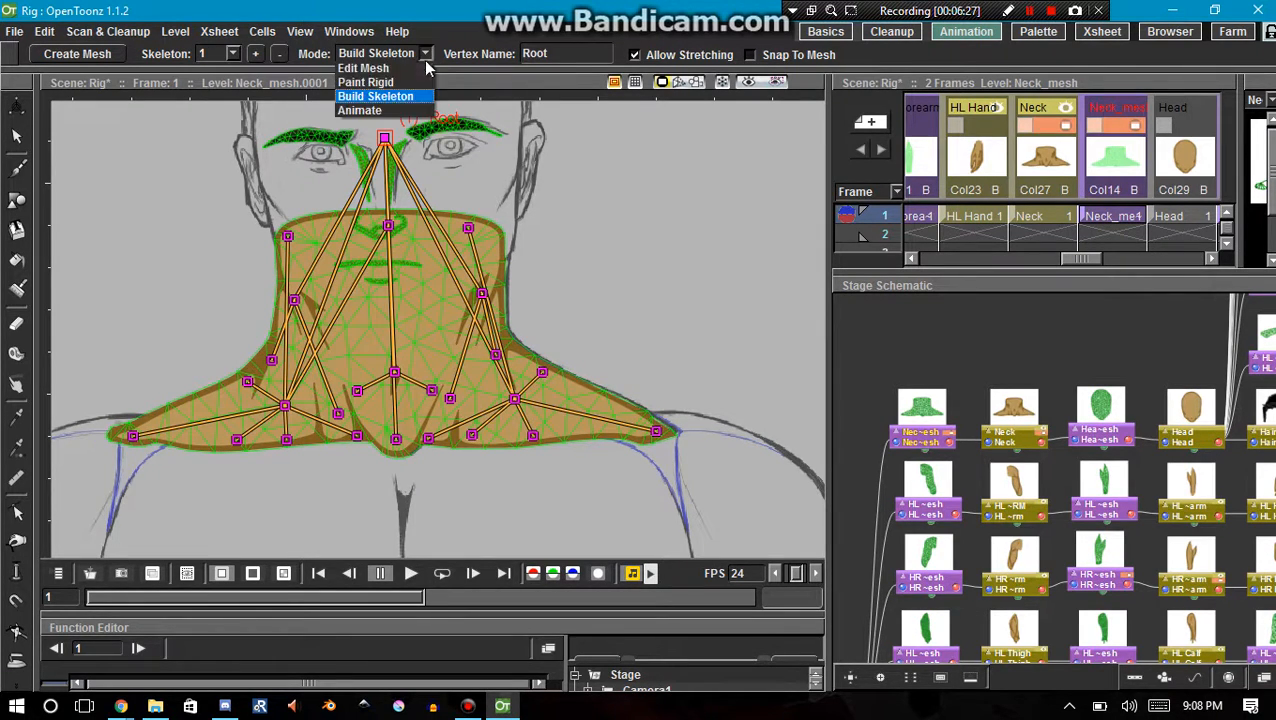
click(397, 111)
mouse_move(514, 402)
mouse_down()
mouse_move(484, 406)
mouse_move(519, 405)
mouse_up()
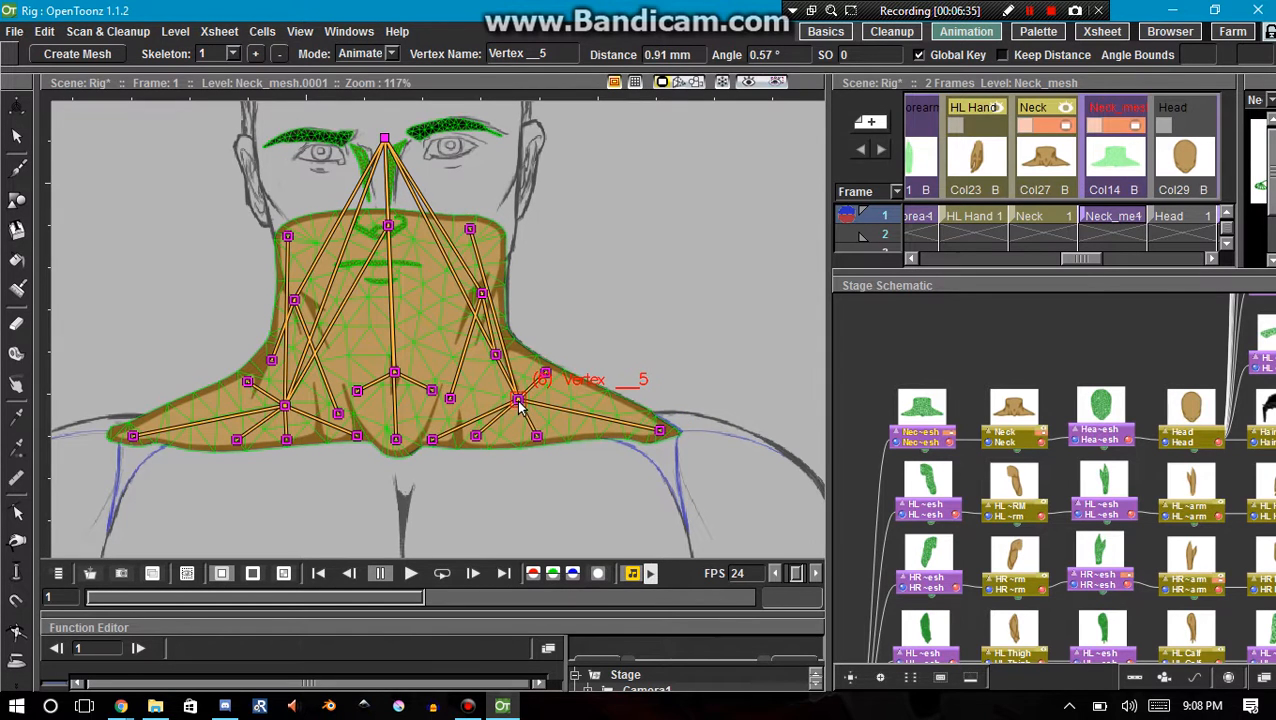
scroll(545, 440, down, 4)
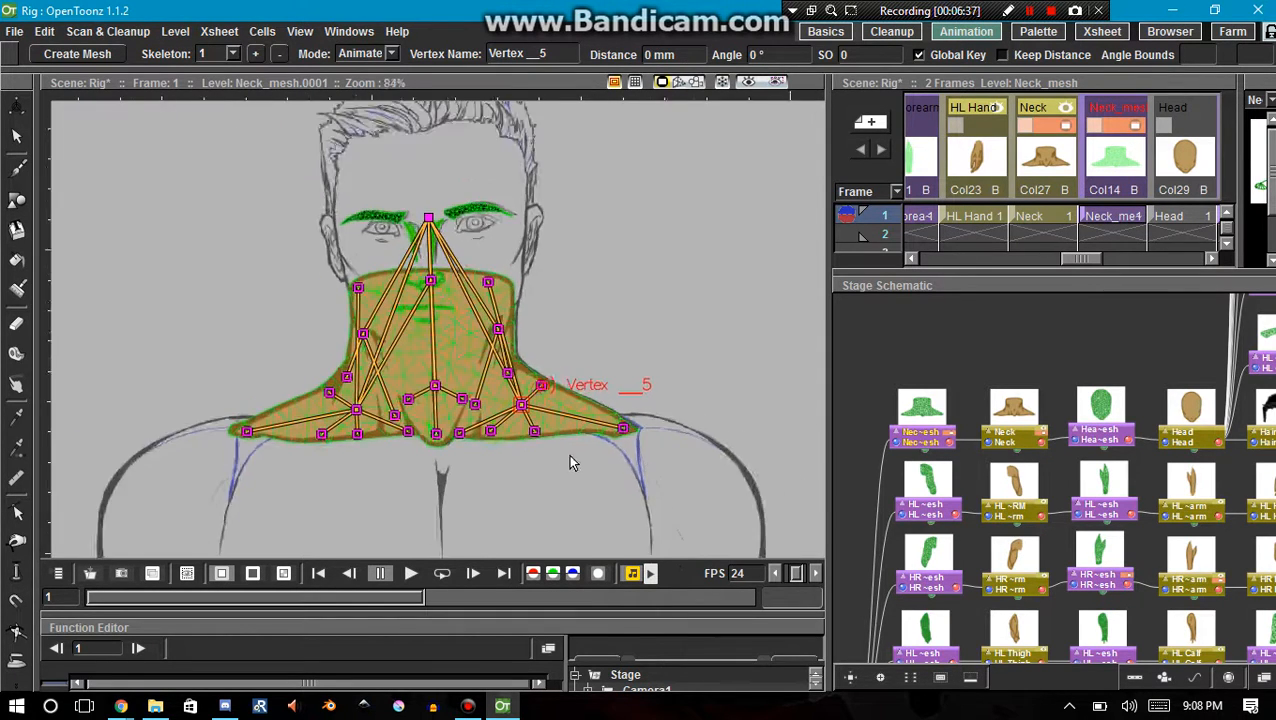
click(545, 460)
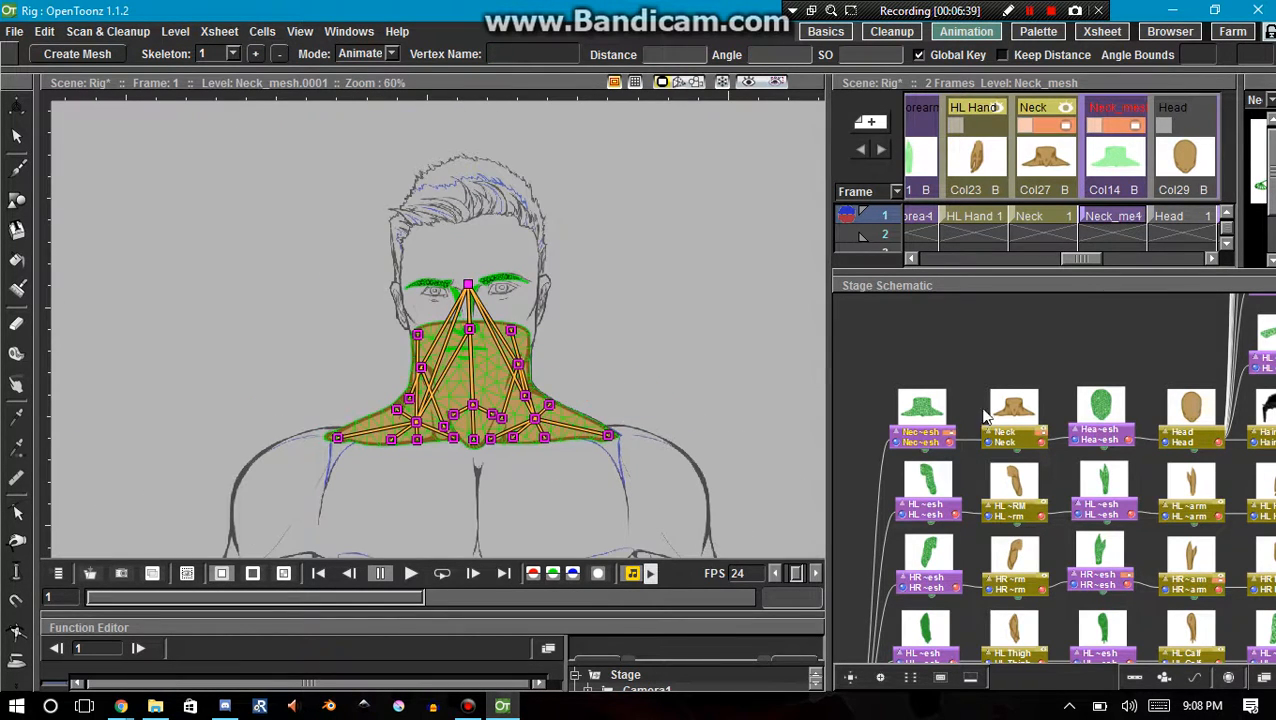
- Hide the neck drawing and its mesh in the viewer, and show the head mesh and head drawing instead
click(1040, 444)
click(1040, 440)
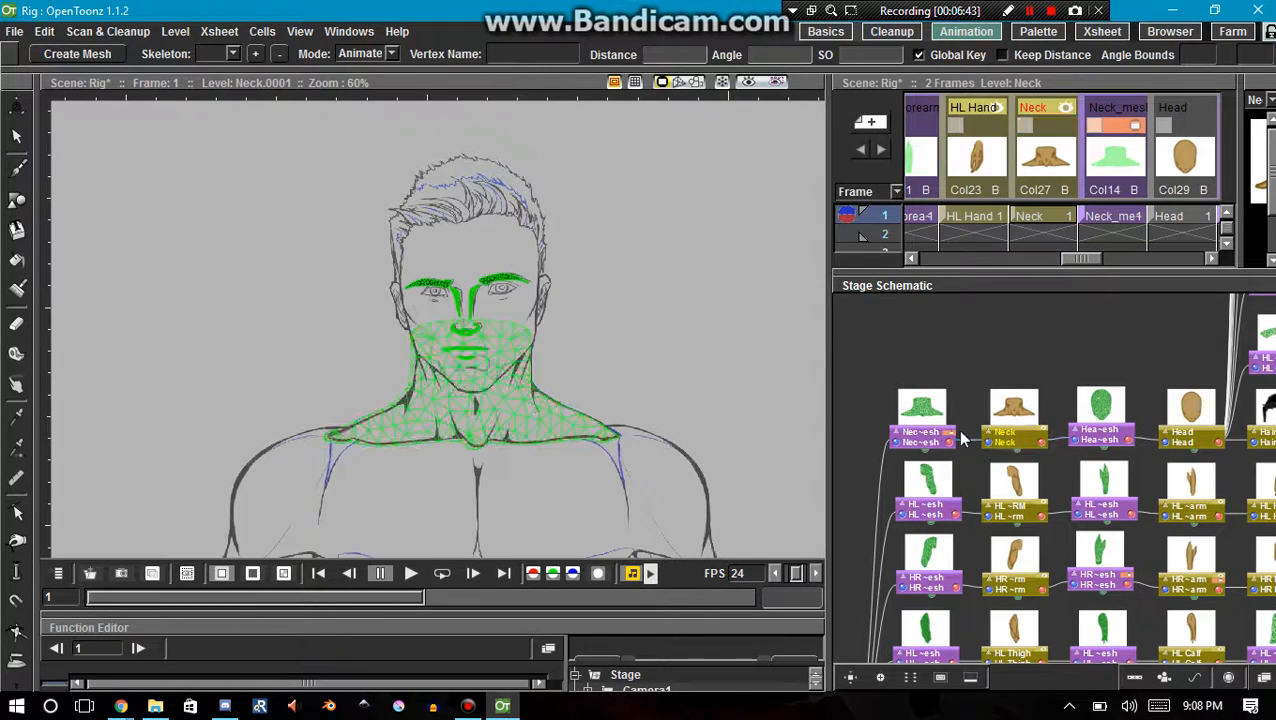
click(951, 441)
click(1131, 441)
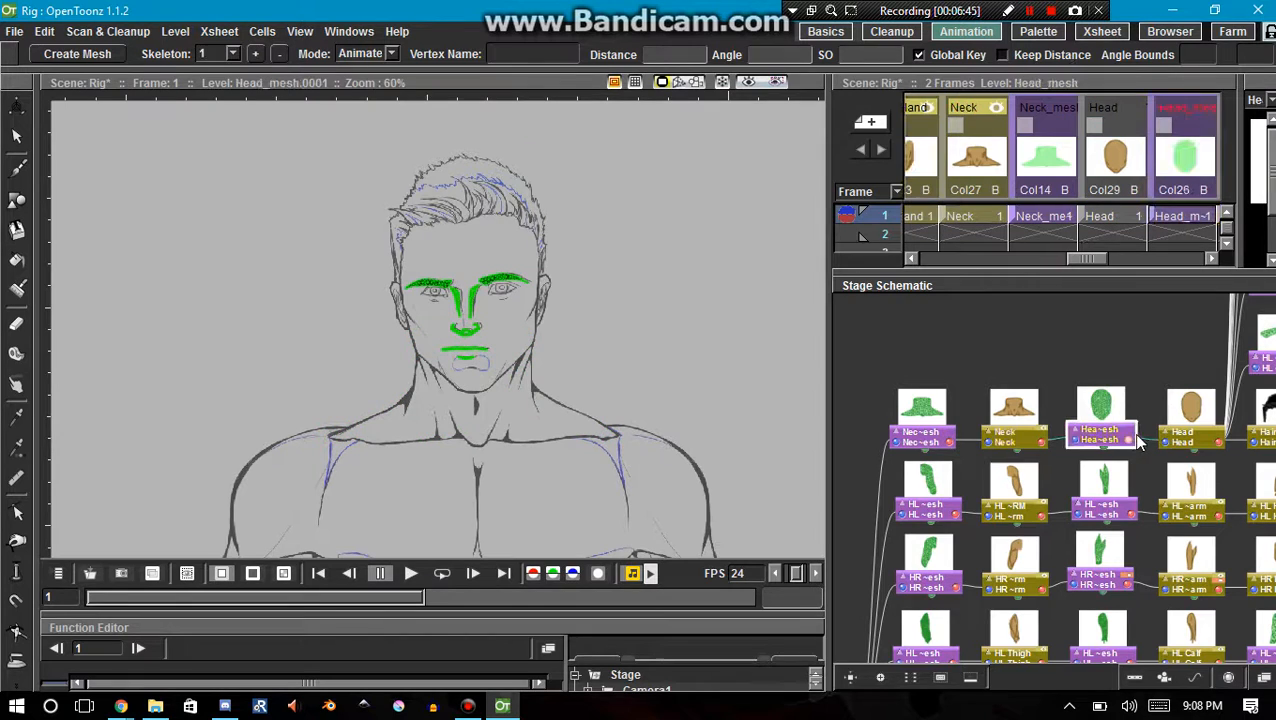
click(1131, 440)
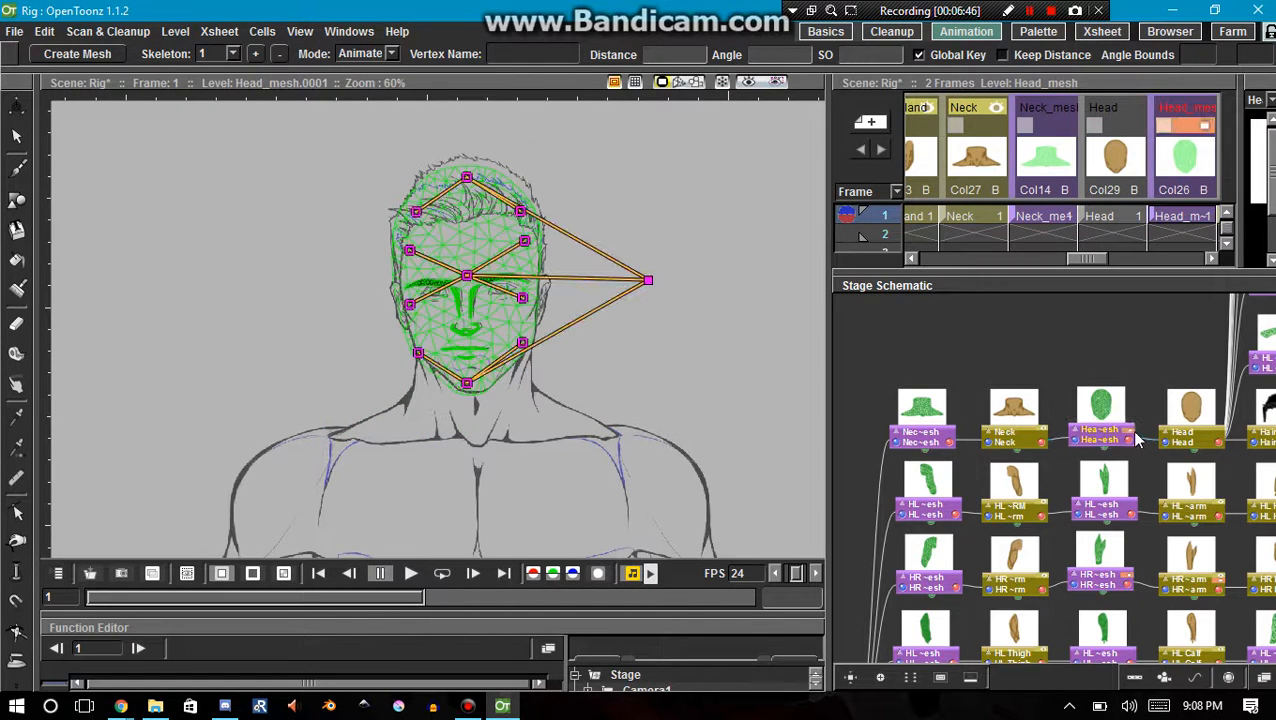
click(1220, 441)
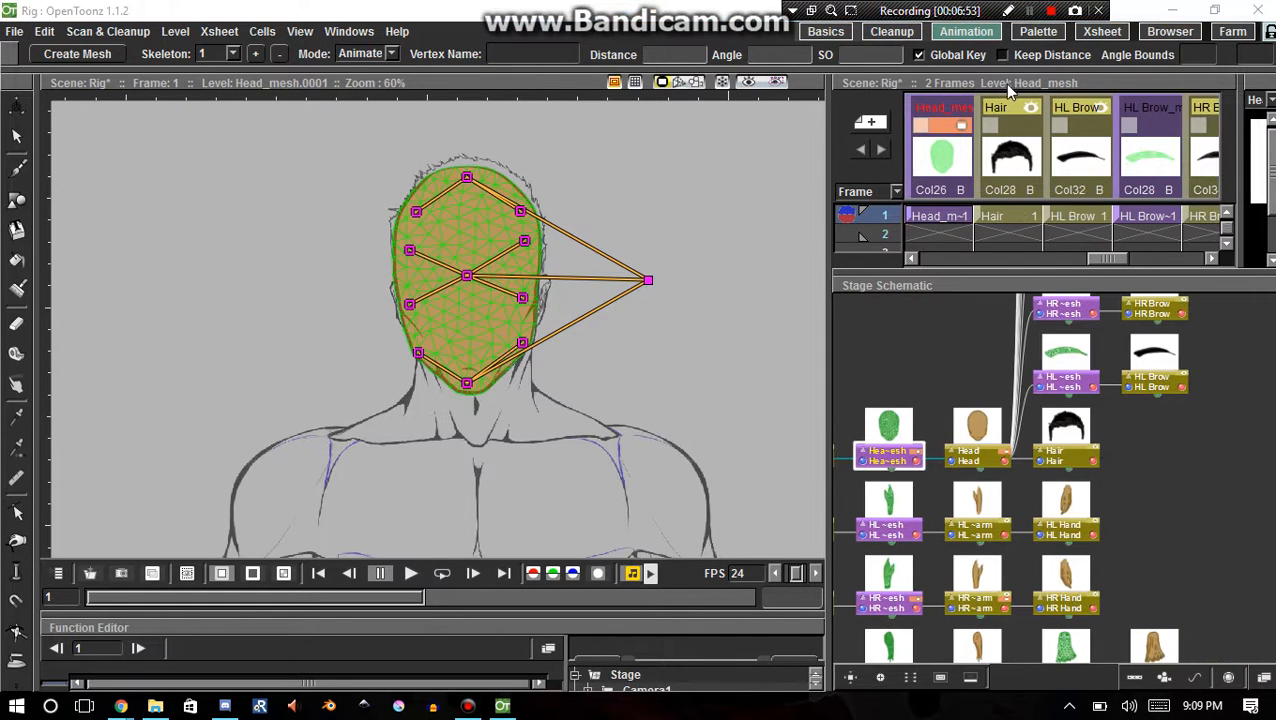
- Lower the head's central Vertex 7, adjust Vertex 9 and Vertex 10 at the sides of the face, and select the root
scroll(490, 315, up, 3)
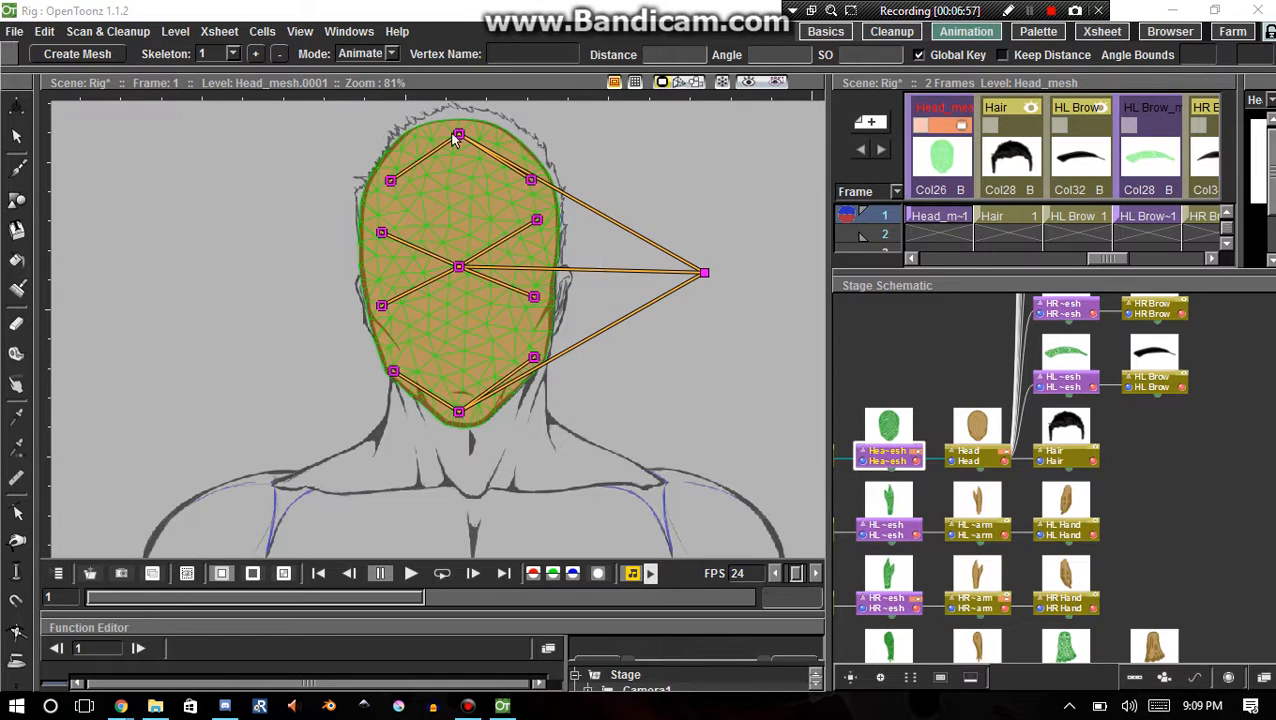
click(462, 268)
drag(462, 275, 463, 290)
click(536, 316)
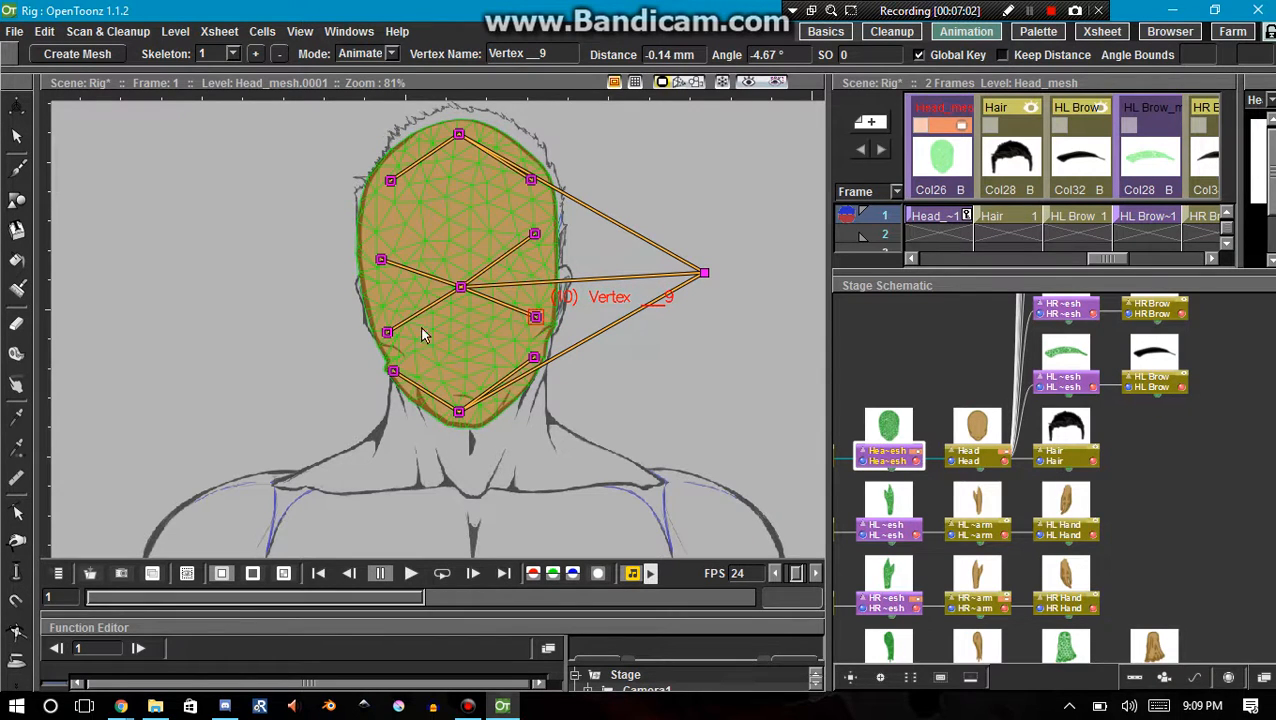
drag(389, 334, 393, 323)
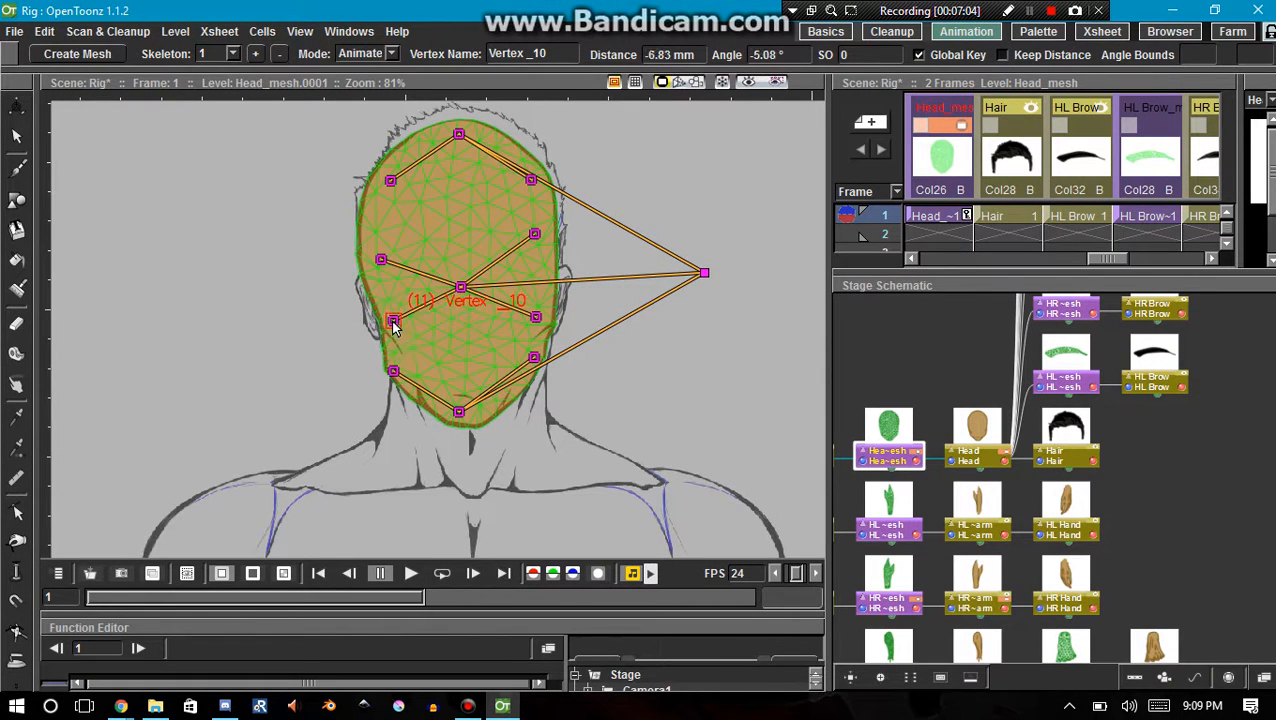
click(700, 279)
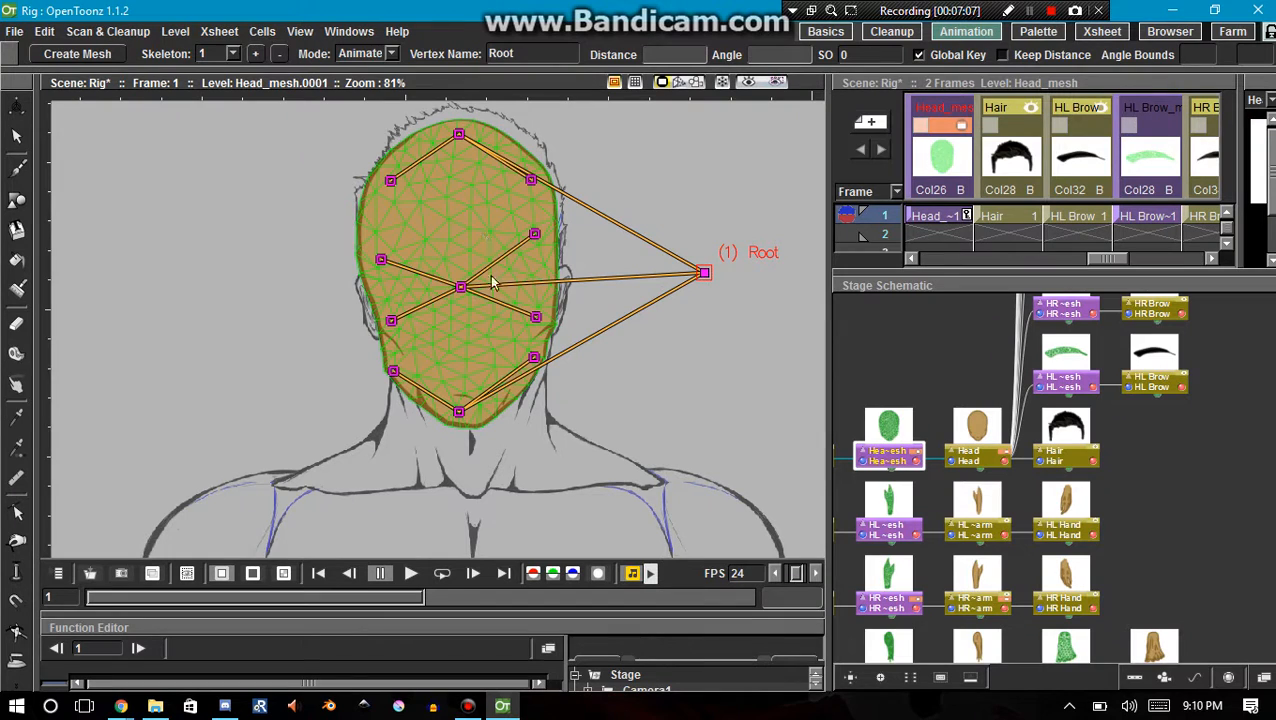
- Replace the Vertex 10 move with a small nudge of Vertex 9, and clear the head mesh's keyframe at frame 1
key(ctrl+z)
drag(535, 317, 538, 311)
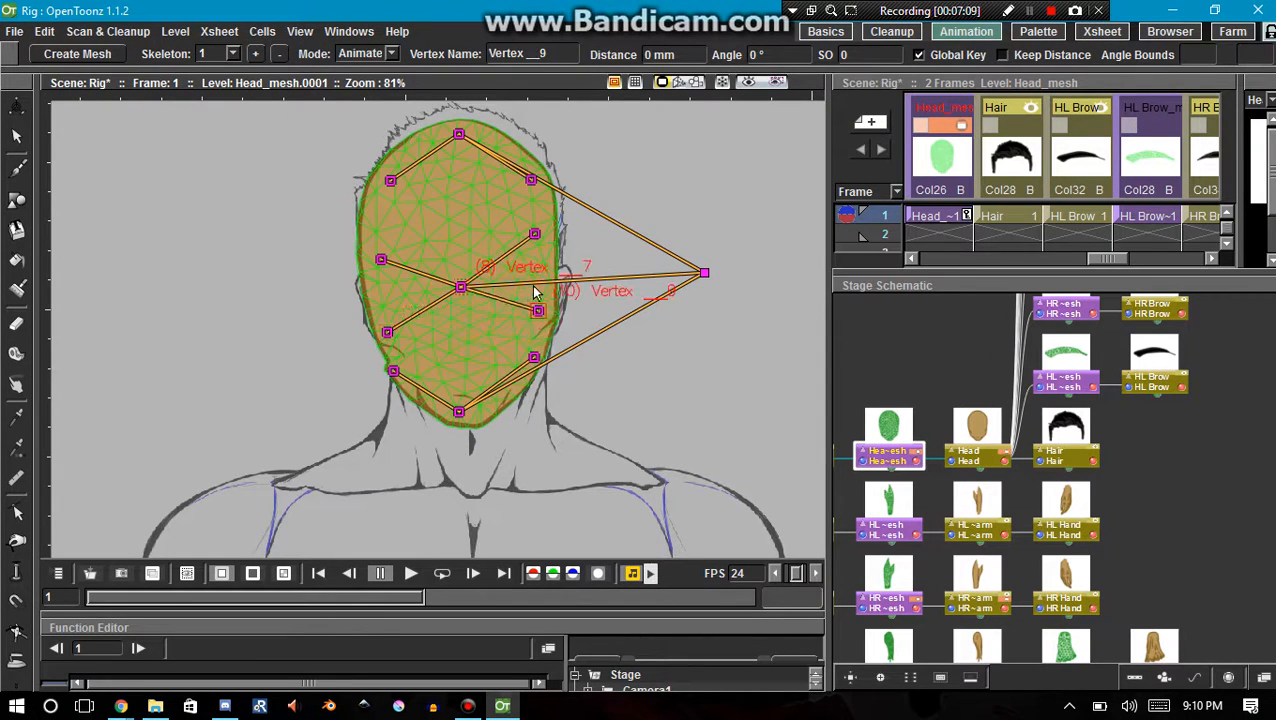
click(966, 218)
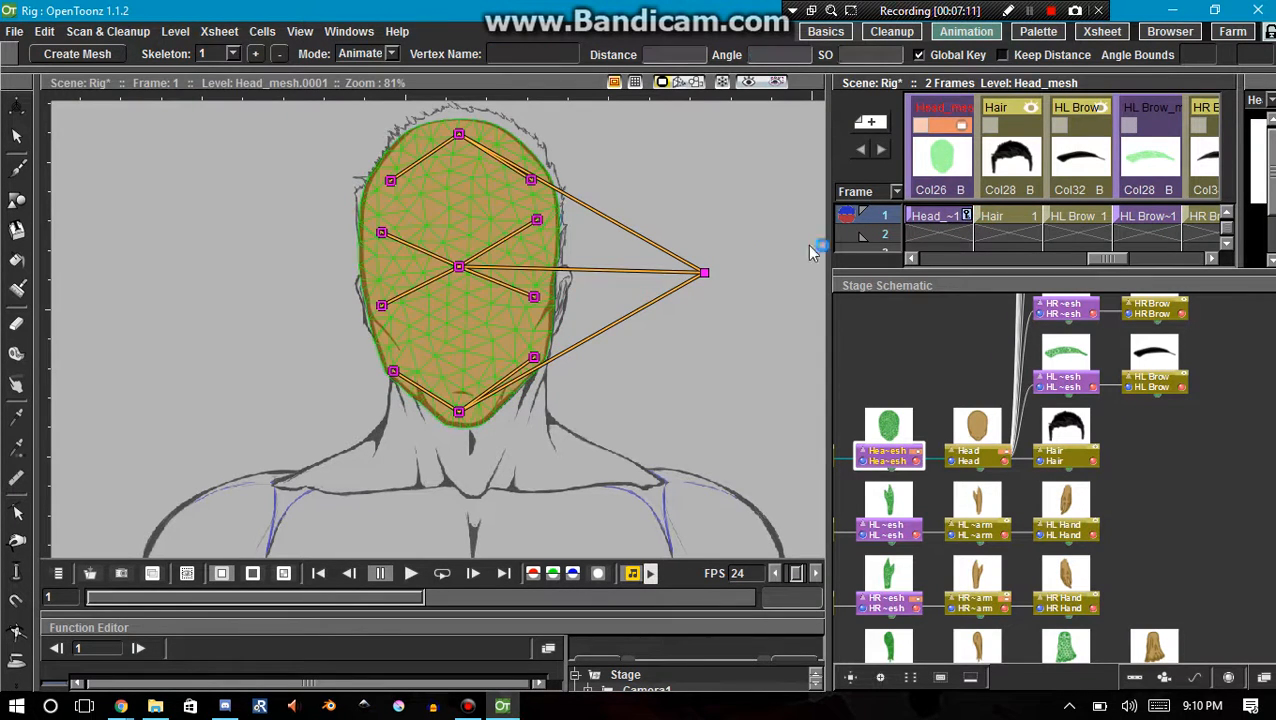
- Try a large swing of the head's central Vertex 7 around the outside root, and undo it
drag(455, 270, 536, 324)
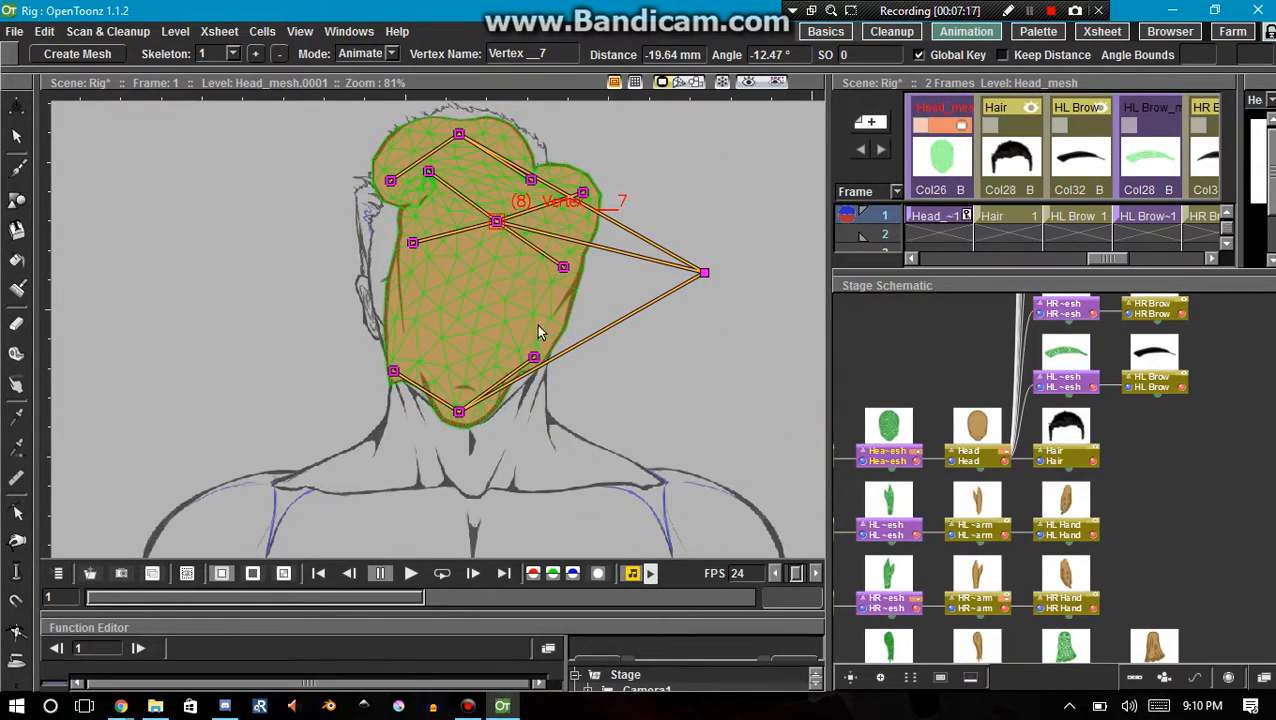
key(ctrl+z)
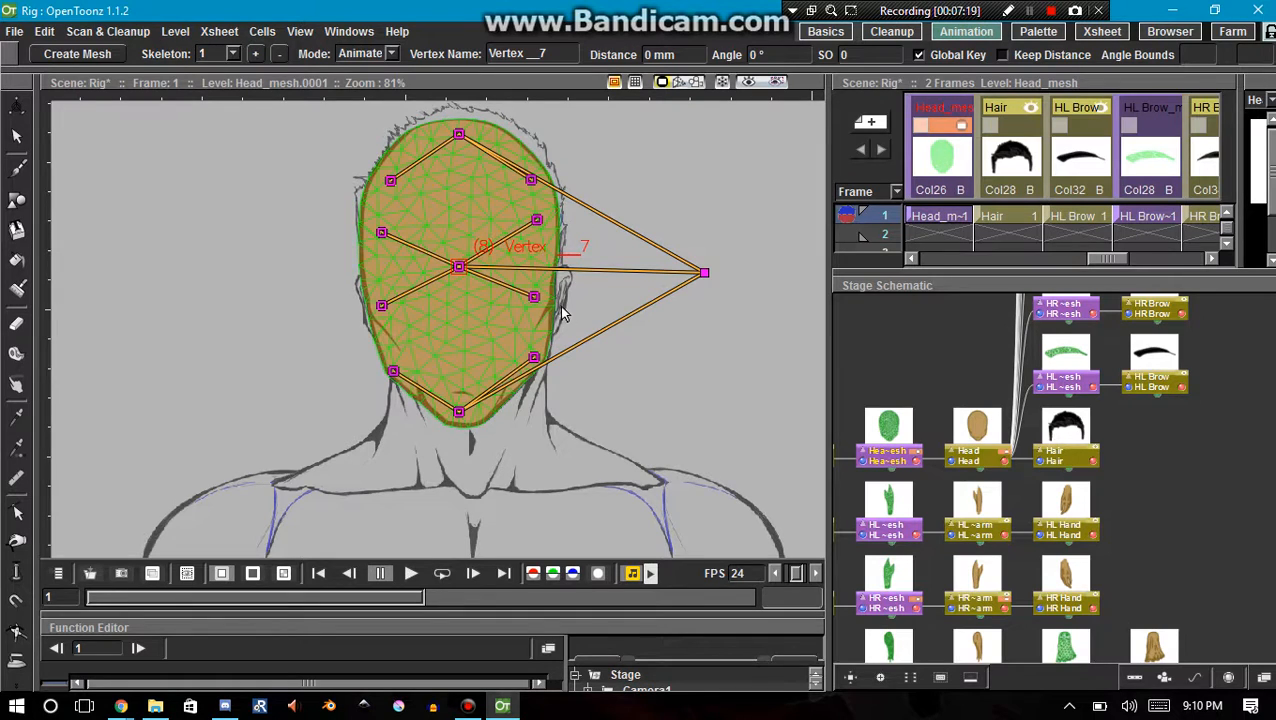
- In Build Skeleton mode, move the head's root onto the face's centre line between Vertex 7 and the chin, and return to Animate mode
click(390, 53)
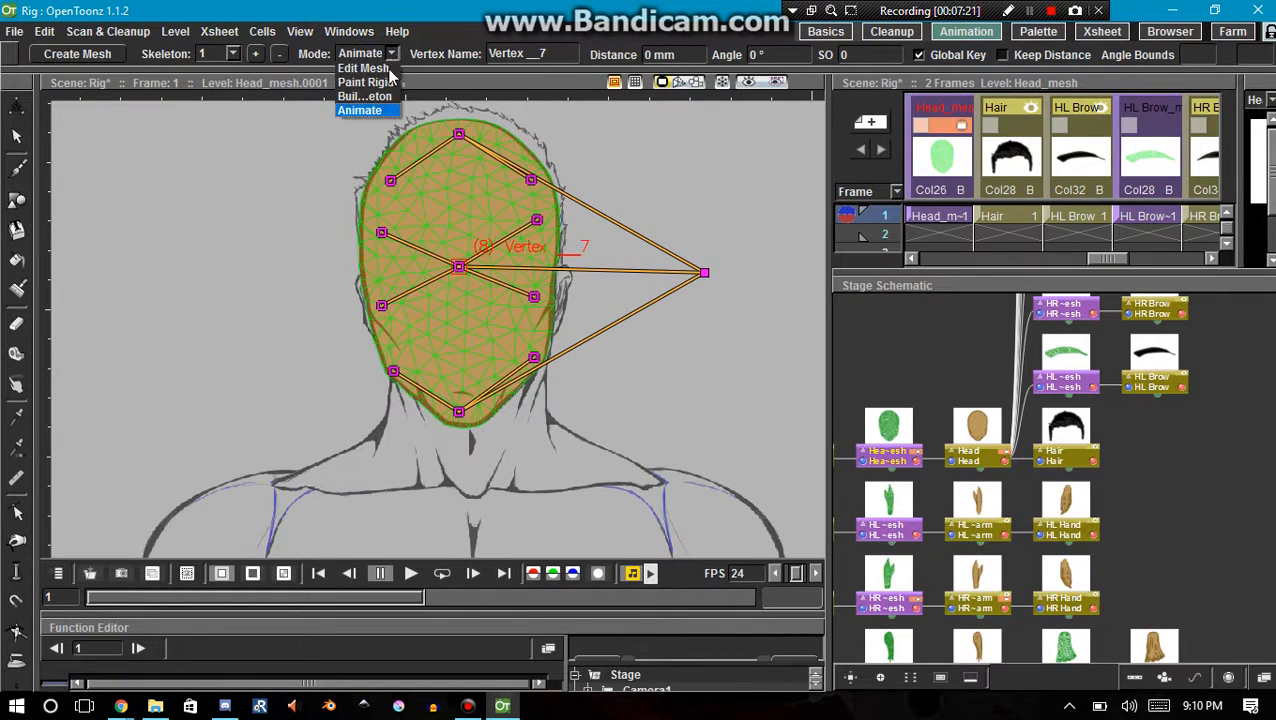
click(388, 97)
drag(706, 274, 461, 358)
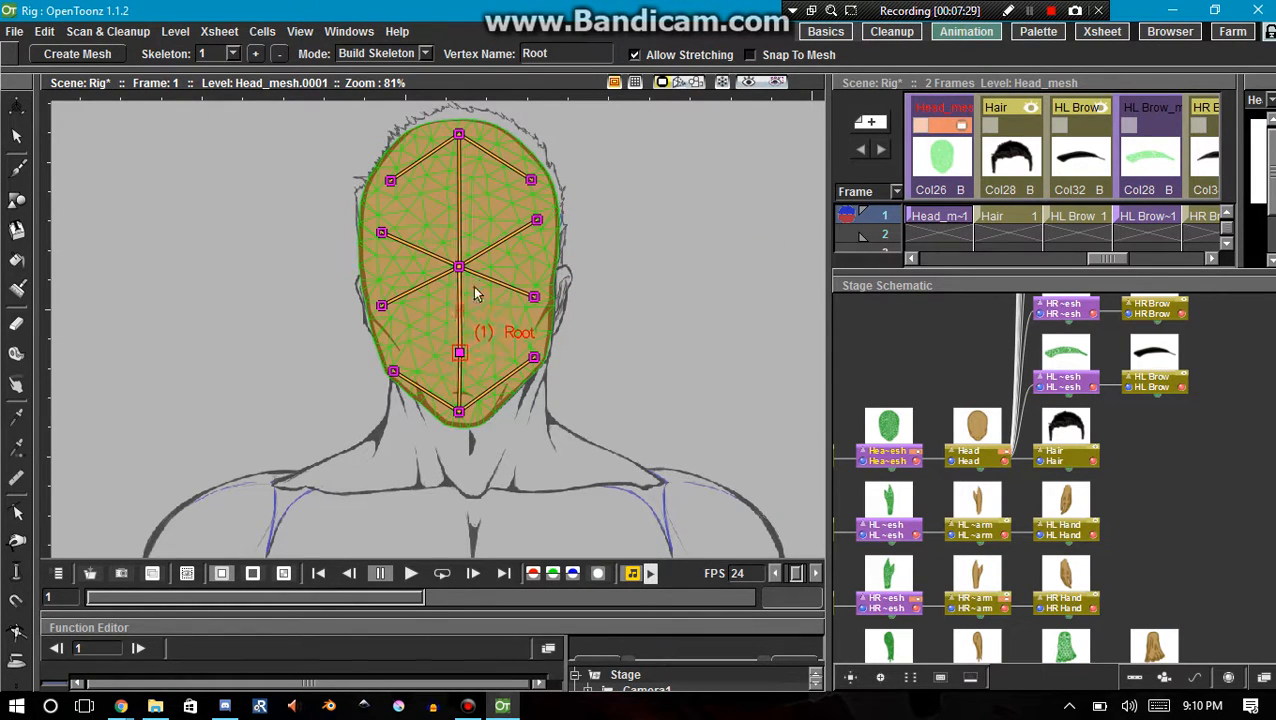
click(424, 55)
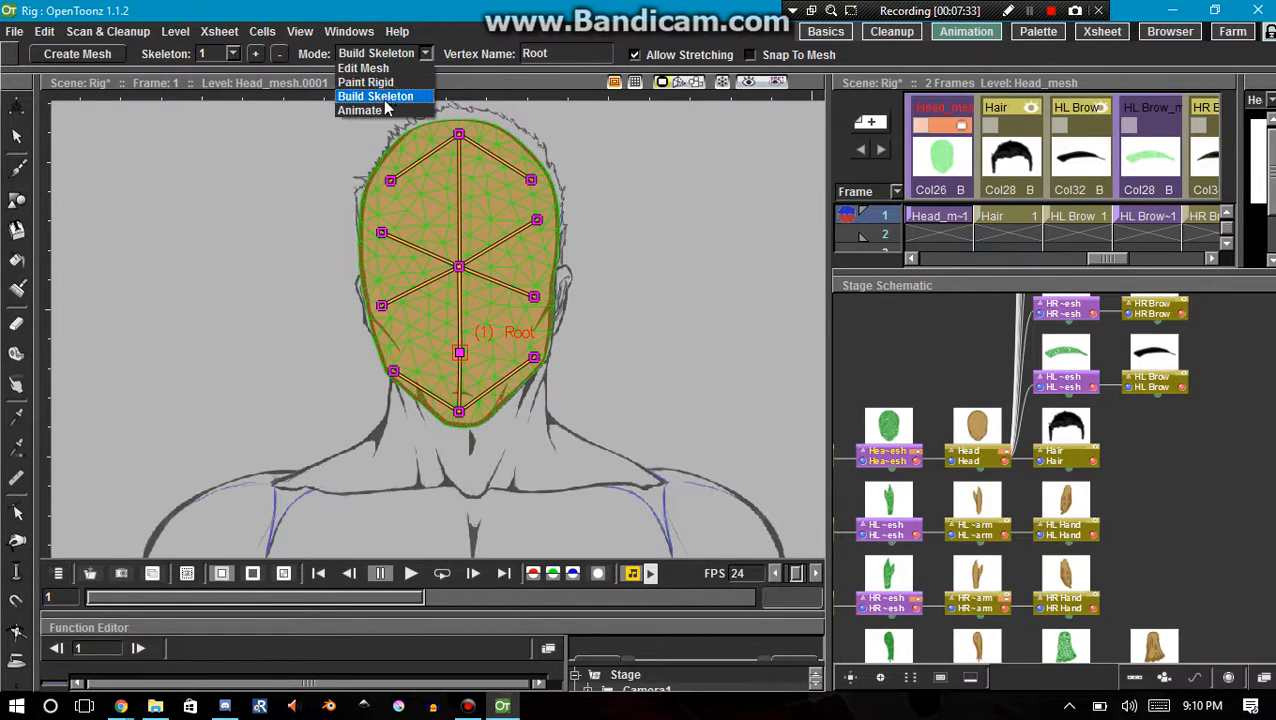
click(383, 96)
click(421, 58)
click(421, 63)
click(400, 117)
key(ctrl+z)
click(424, 56)
click(428, 141)
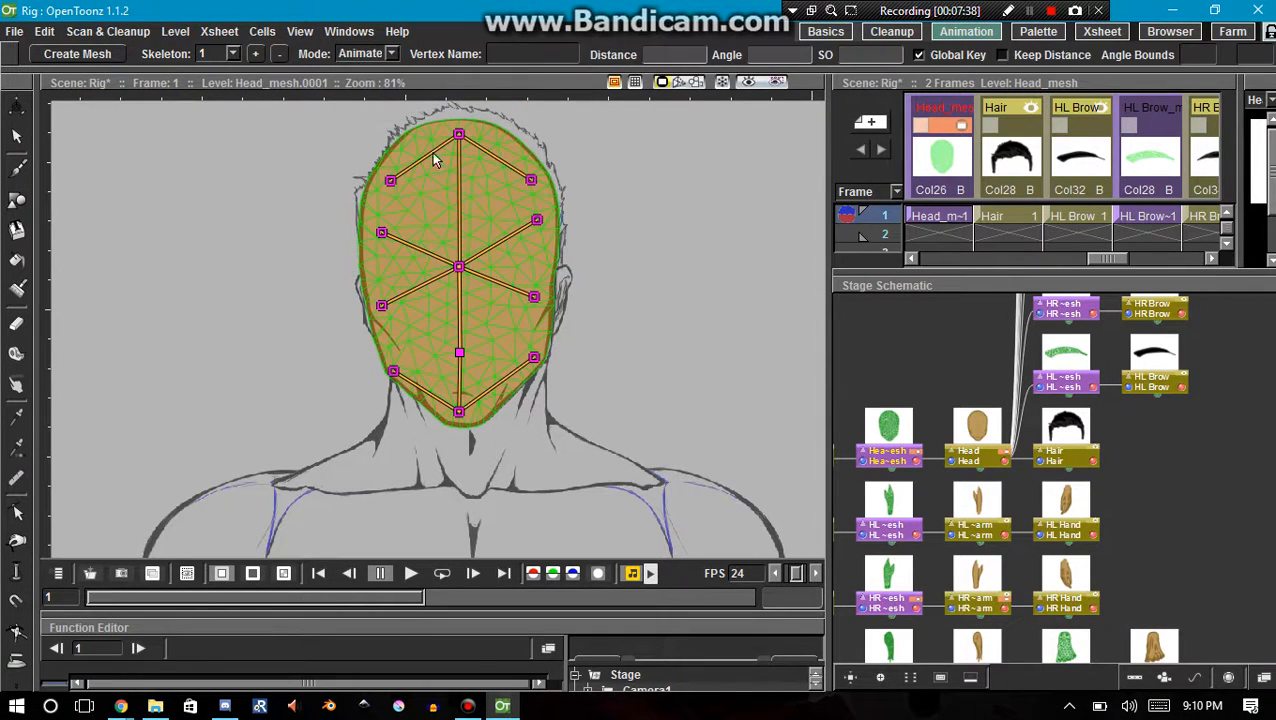
- Squash the head vertically by lowering Vertex 7 and Vertex 1 and raising the chin's Vertex 4, and move Vertex 7 and Vertex 1 partly back up
drag(460, 268, 460, 293)
drag(458, 135, 469, 172)
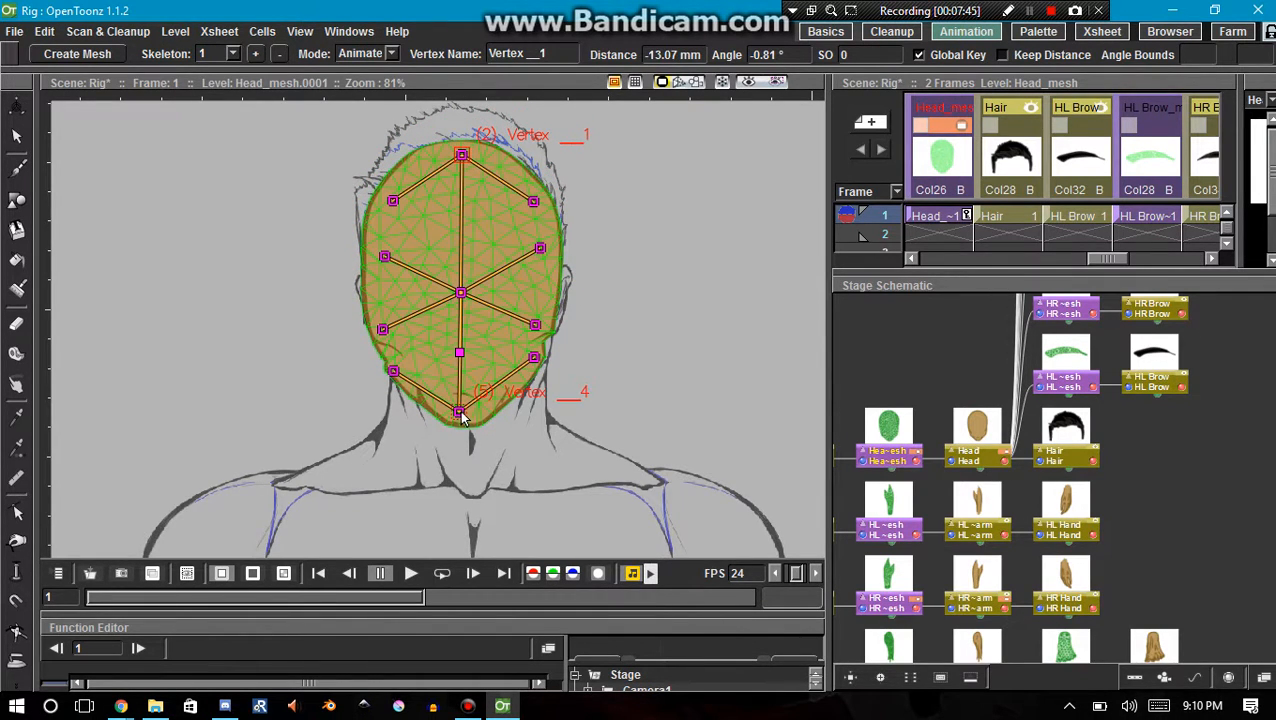
drag(459, 419, 458, 398)
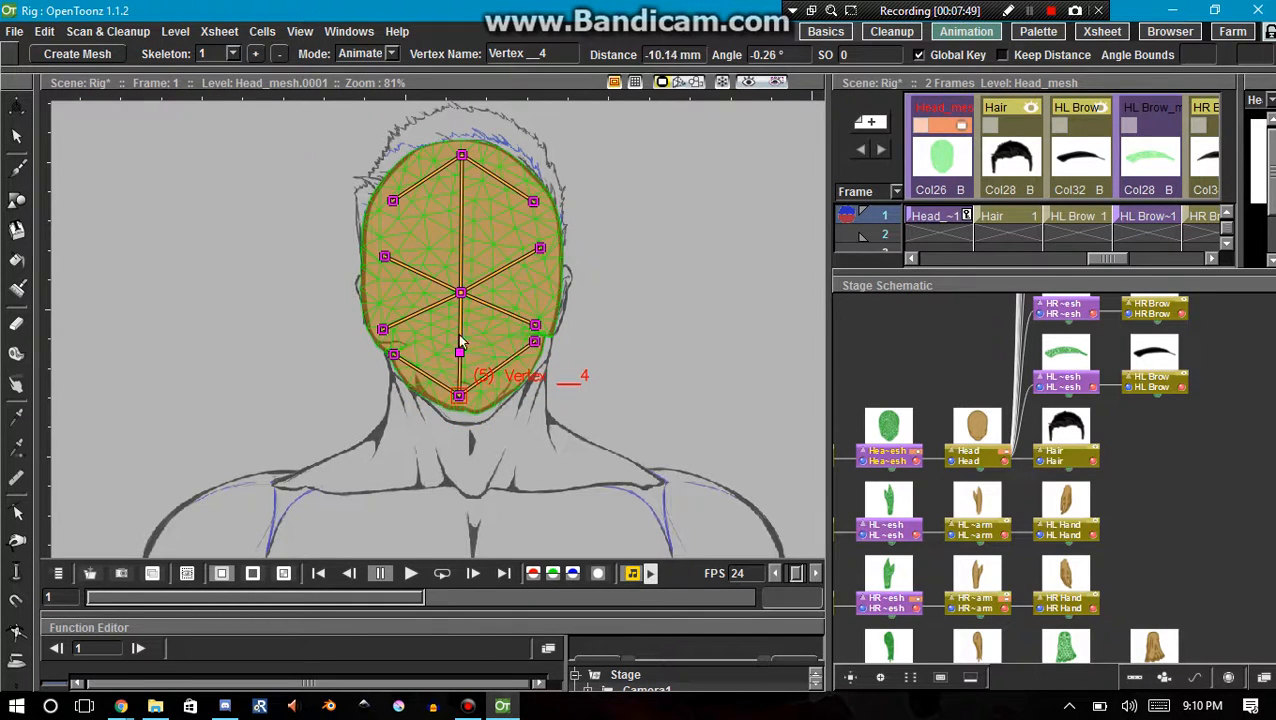
drag(461, 294, 461, 272)
drag(461, 149, 460, 140)
- Widen the head by pulling the side and jaw vertices outward on both sides, including Vertex 10 and Vertex 6
drag(383, 230, 347, 304)
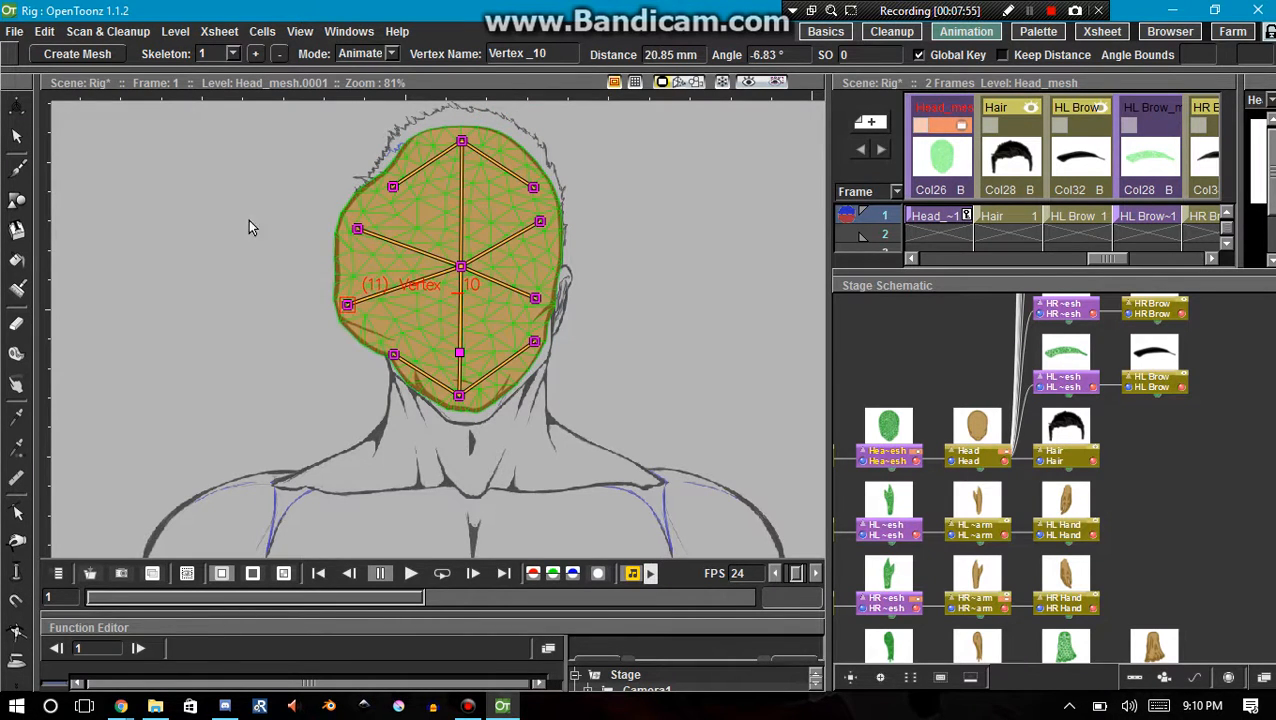
drag(545, 298, 580, 296)
drag(542, 223, 581, 221)
drag(537, 346, 555, 376)
drag(400, 352, 353, 356)
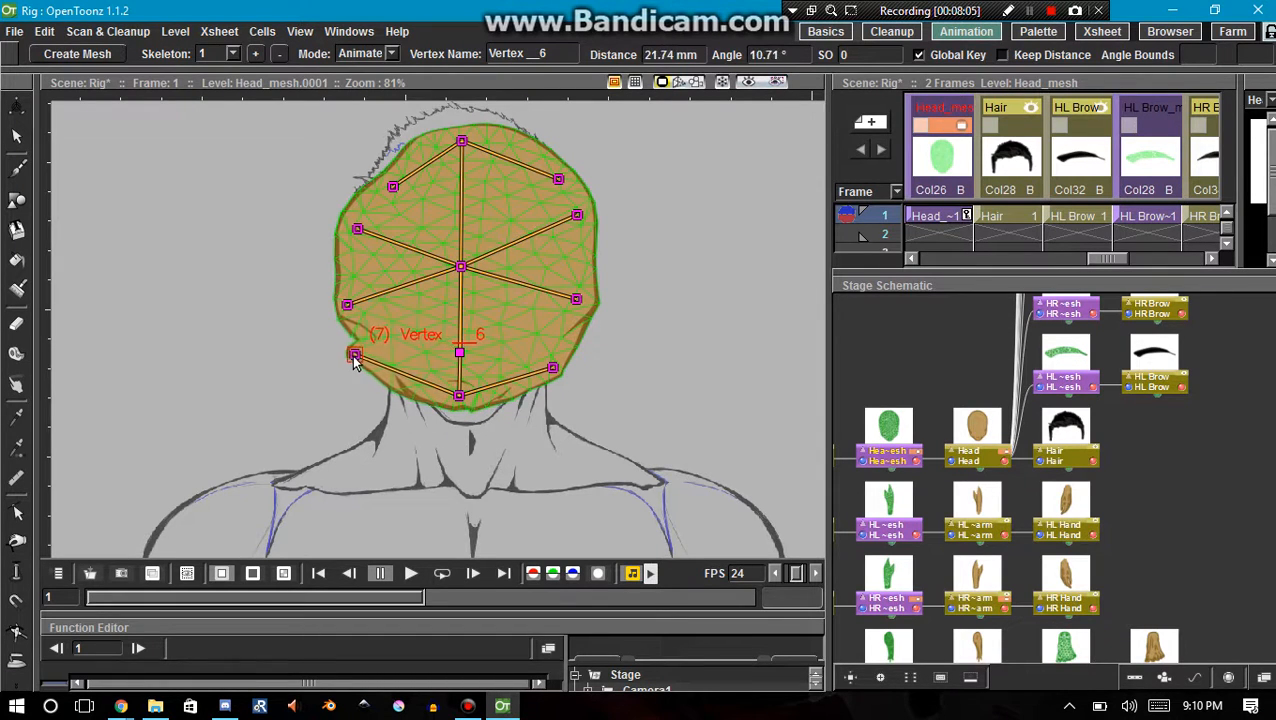
- Refine the widened head by raising Vertex 10 and the side vertices above it, and adjusting Vertex 6, Vertex 9 and the opposite jaw vertex
drag(347, 304, 347, 288)
mouse_move(358, 228)
mouse_down()
mouse_move(392, 164)
mouse_move(360, 220)
mouse_move(361, 205)
mouse_up()
click(392, 187)
drag(345, 285, 346, 265)
drag(353, 358, 354, 362)
drag(347, 266, 363, 279)
drag(576, 298, 565, 302)
drag(547, 369, 572, 279)
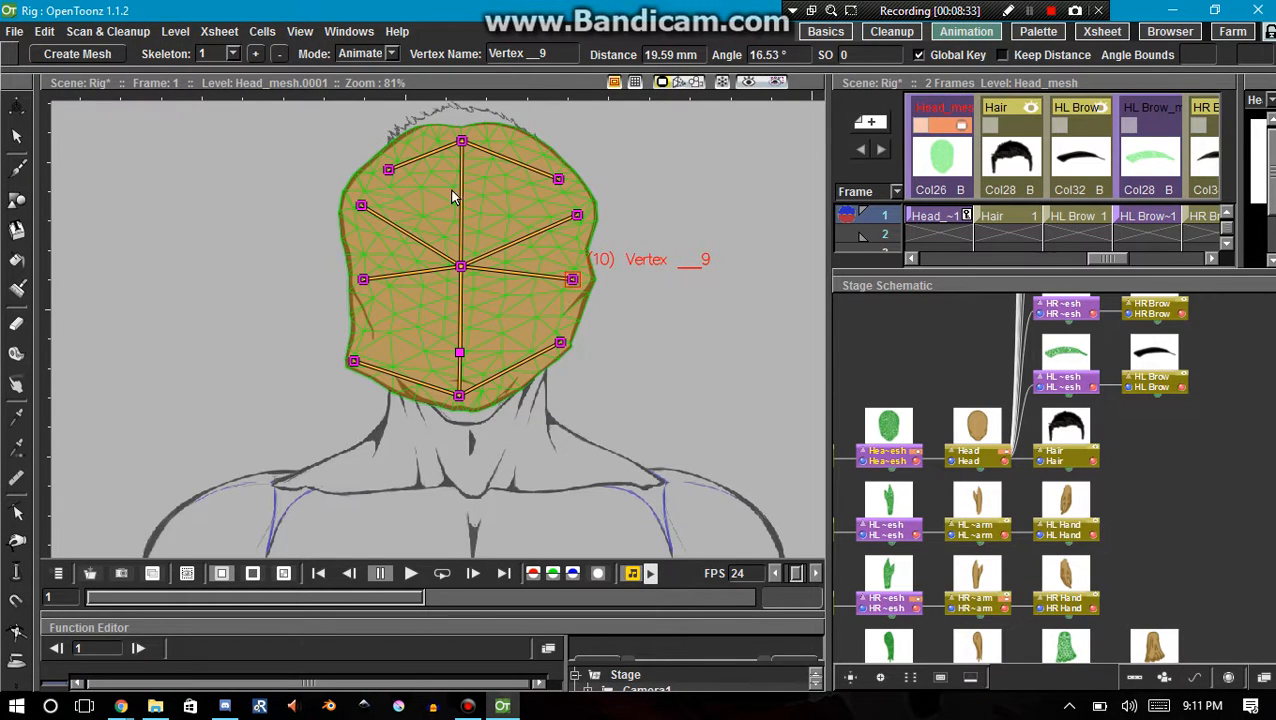
- Save the rig scene and undo the head deformation
key(ctrl+s)
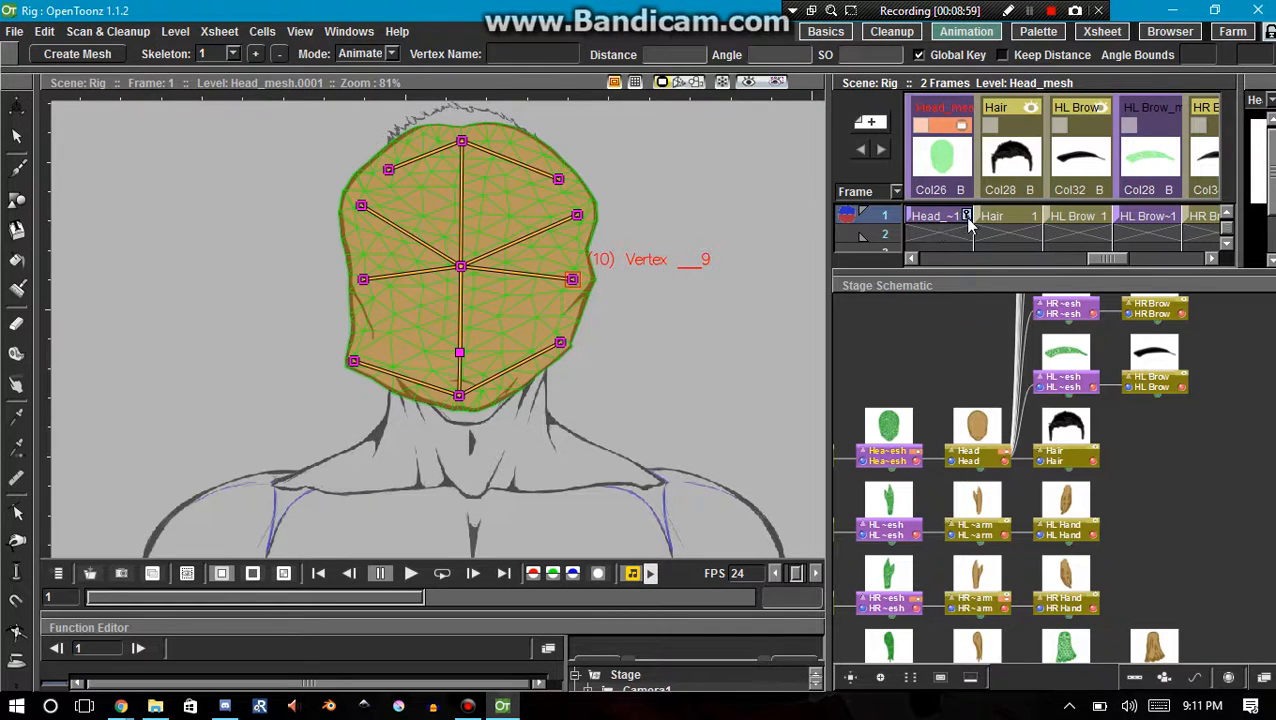
key(ctrl+z)
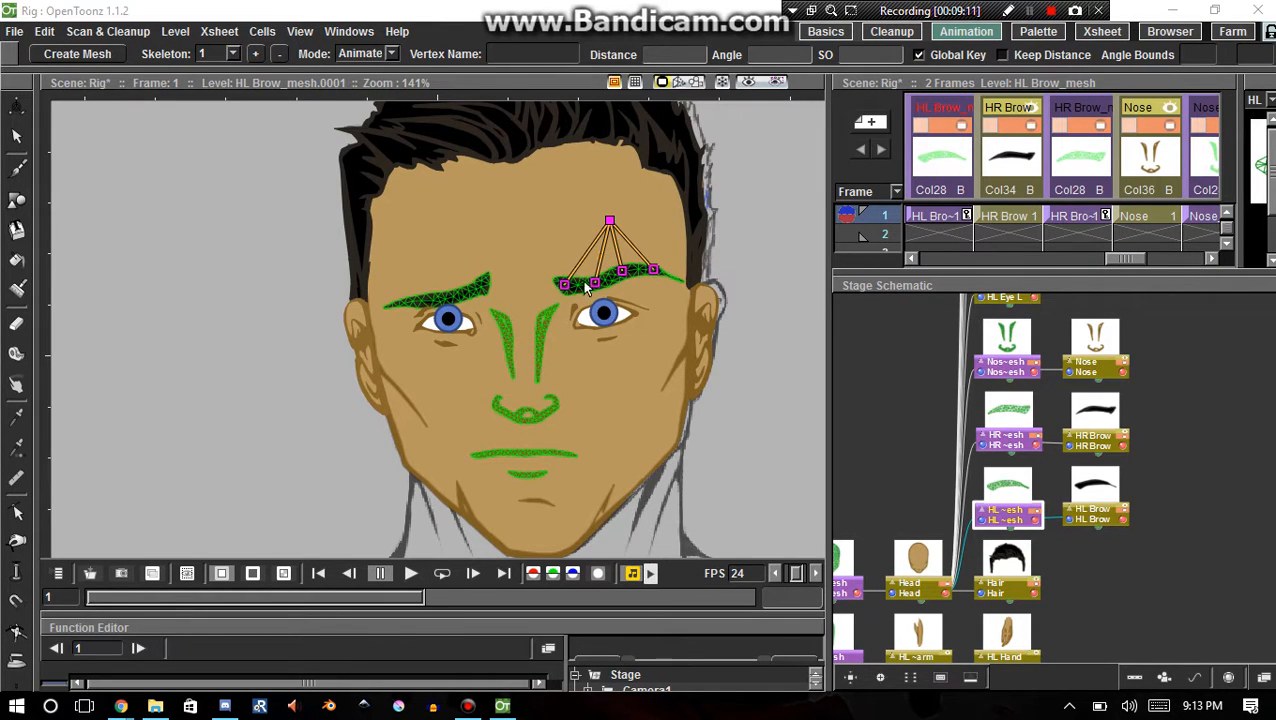
- Examine the HL Brow mesh's skeleton up close, and select the nose mesh and its root vertex
scroll(631, 395, up, 3)
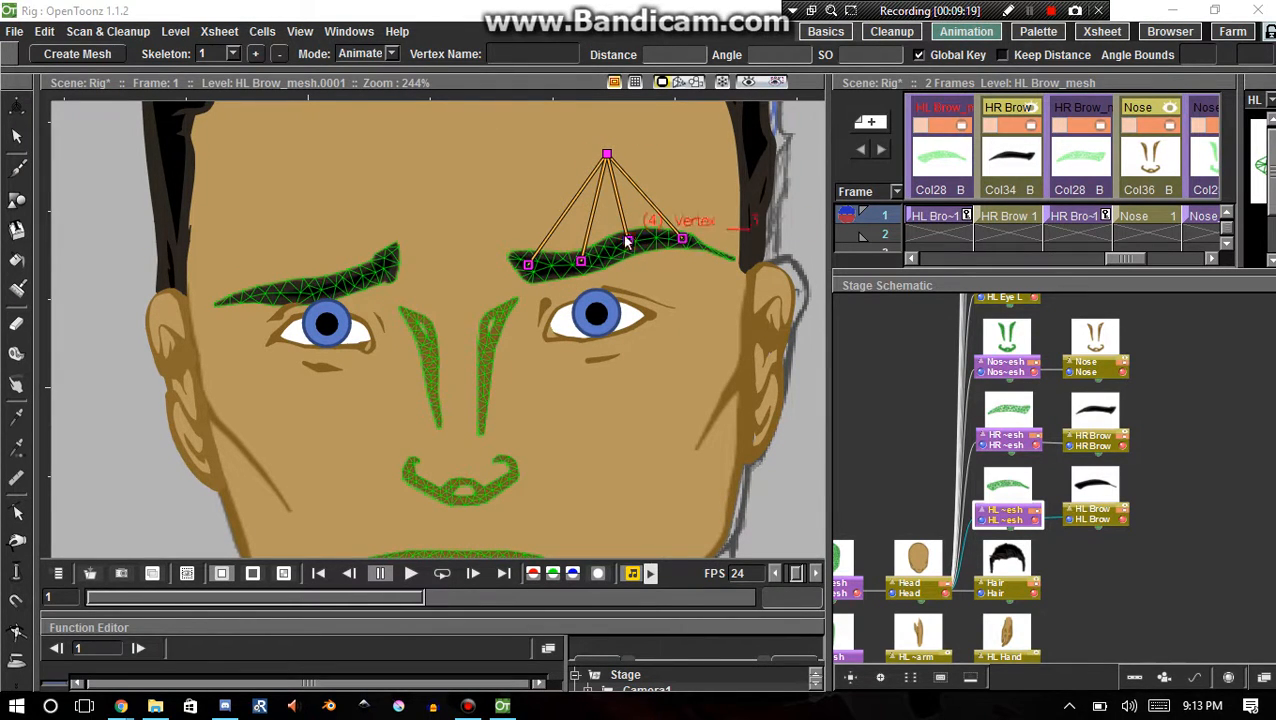
scroll(547, 322, down, 1)
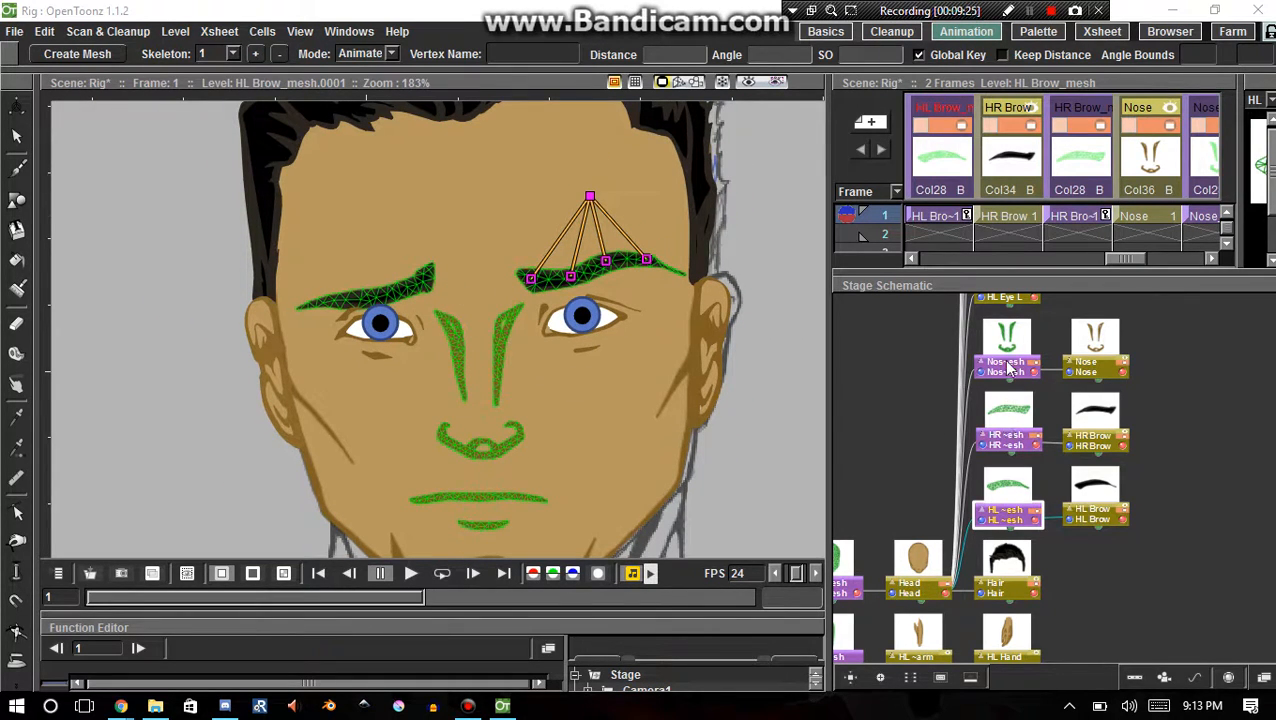
click(1008, 345)
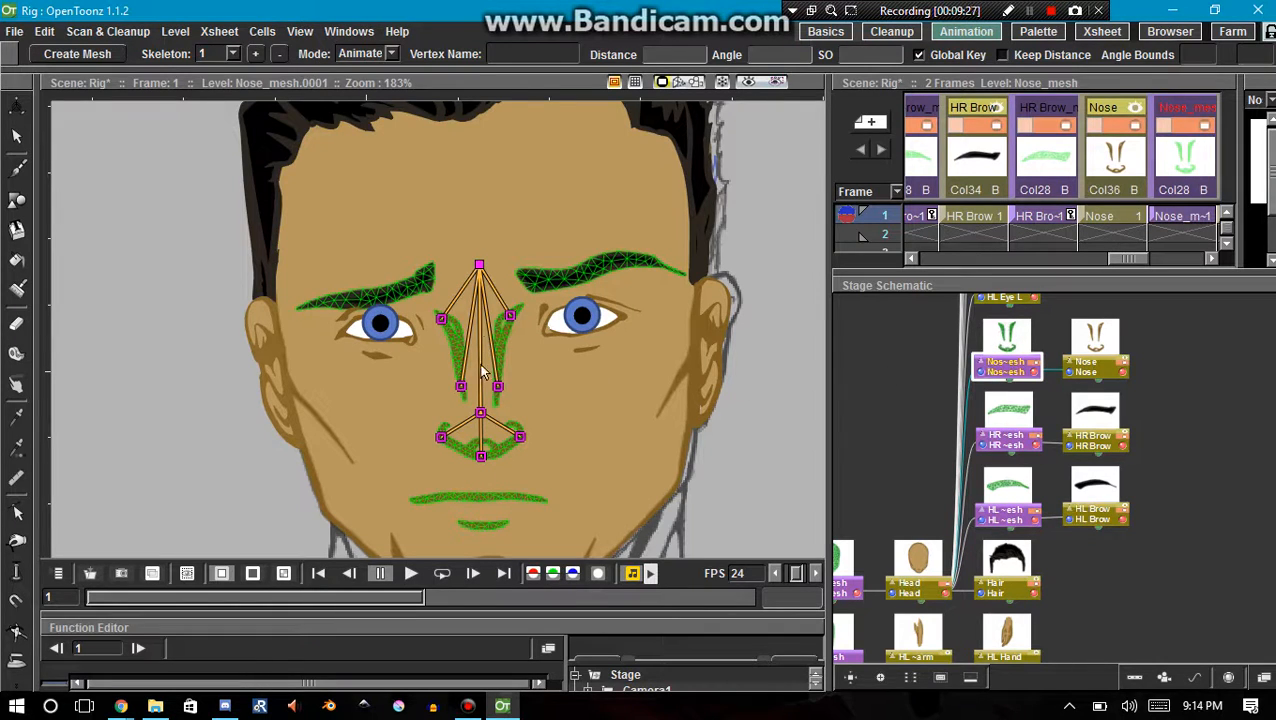
click(479, 265)
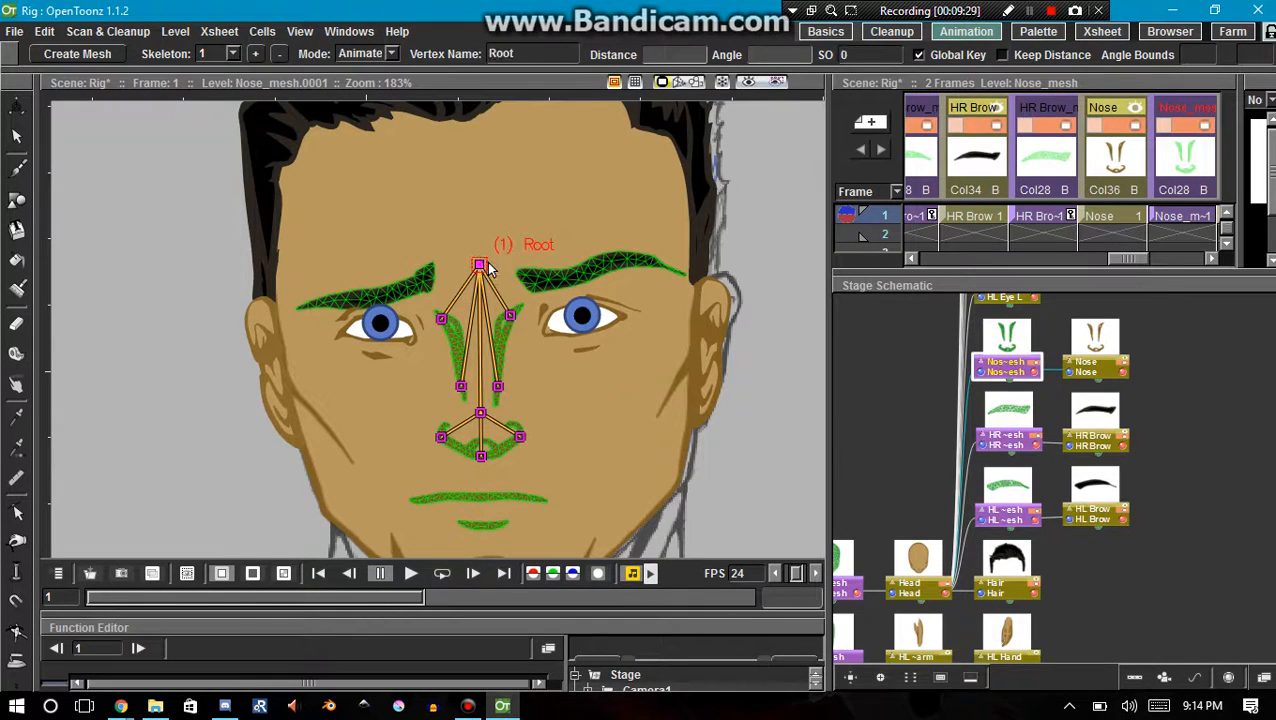
- Reposition the nose skeleton's root vertex slightly higher on the forehead, between the eyebrows, in Build Skeleton mode
click(388, 53)
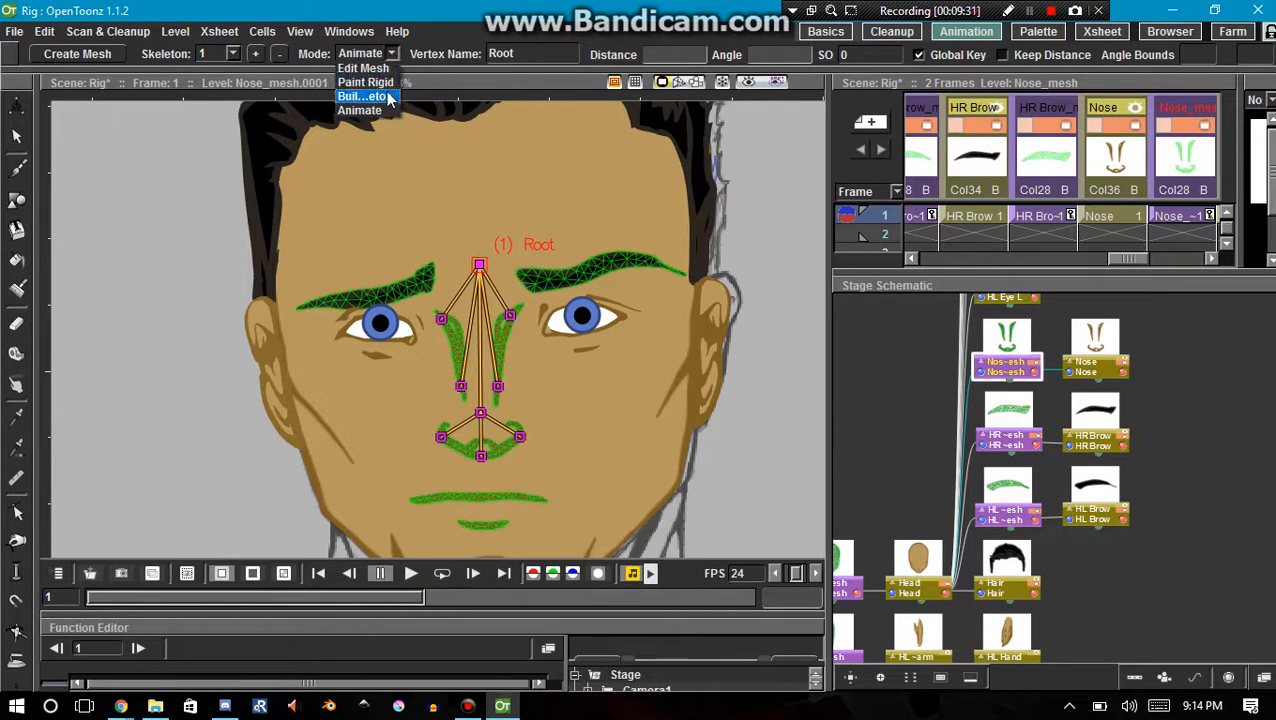
click(366, 96)
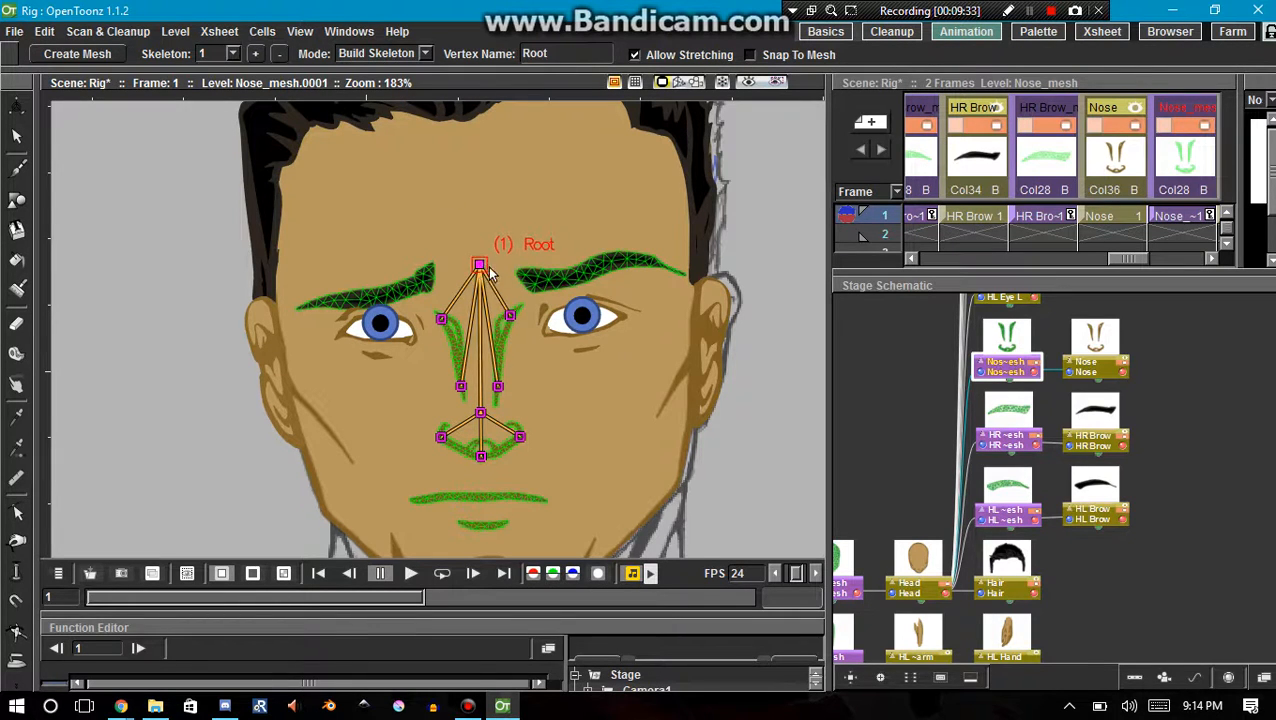
drag(479, 265, 567, 298)
drag(614, 337, 474, 237)
- Test the nose mesh deformation in Animate mode by pulling the central vertex above the nose tip downward
click(420, 53)
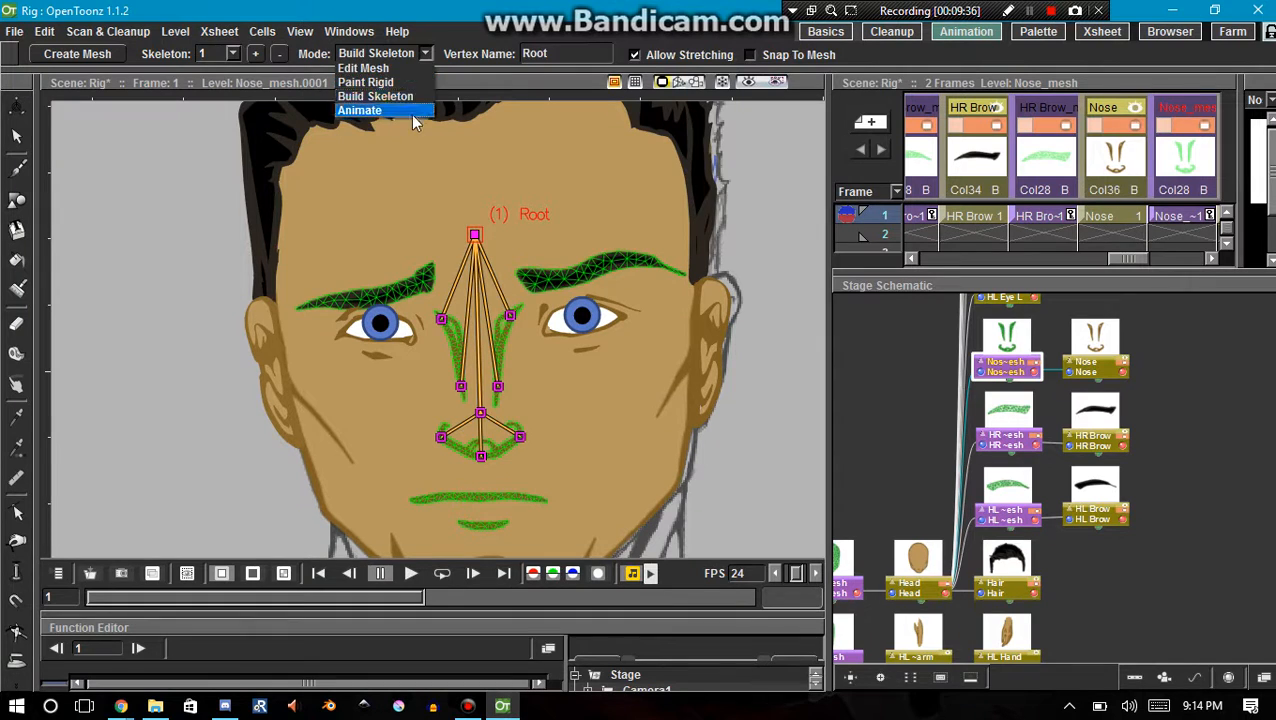
click(411, 114)
drag(480, 413, 491, 453)
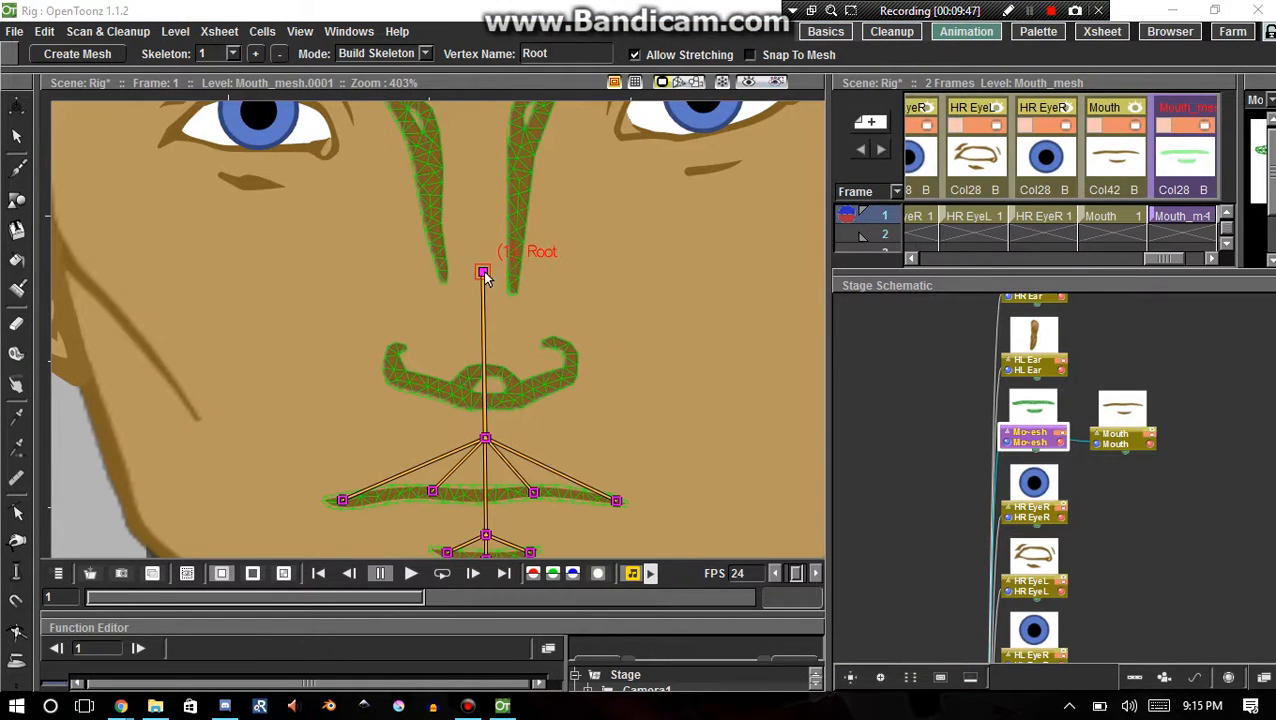
- Nudge the mouth skeleton's root in Build Skeleton mode, and skew the lip line by moving Vertex __1 sideways in Animate mode
mouse_move(483, 272)
mouse_down()
mouse_move(570, 321)
mouse_move(486, 281)
mouse_up()
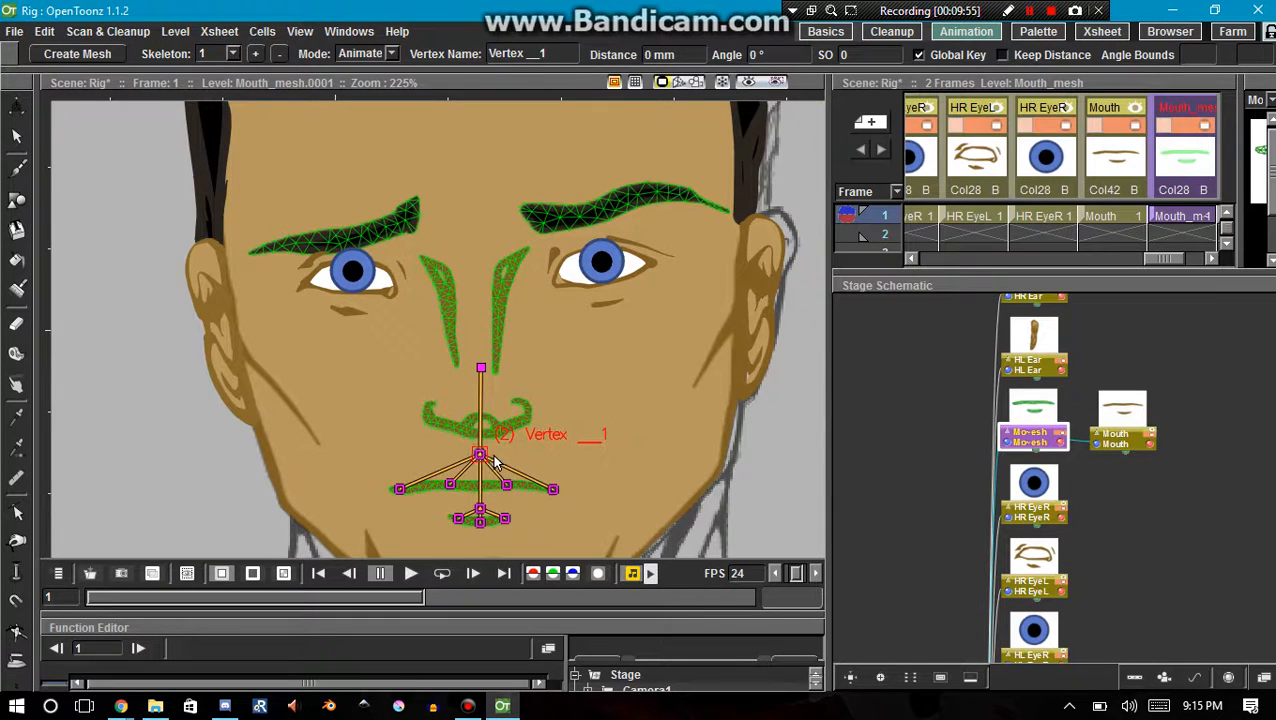
drag(483, 461, 501, 461)
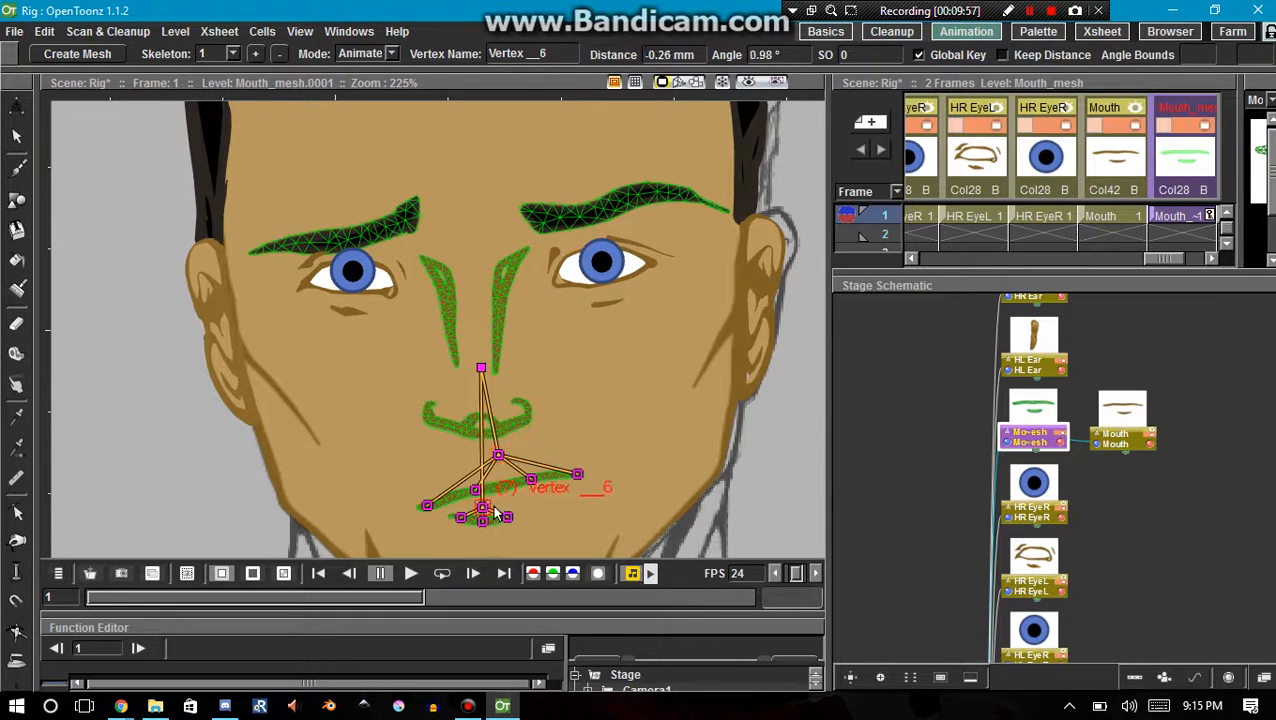